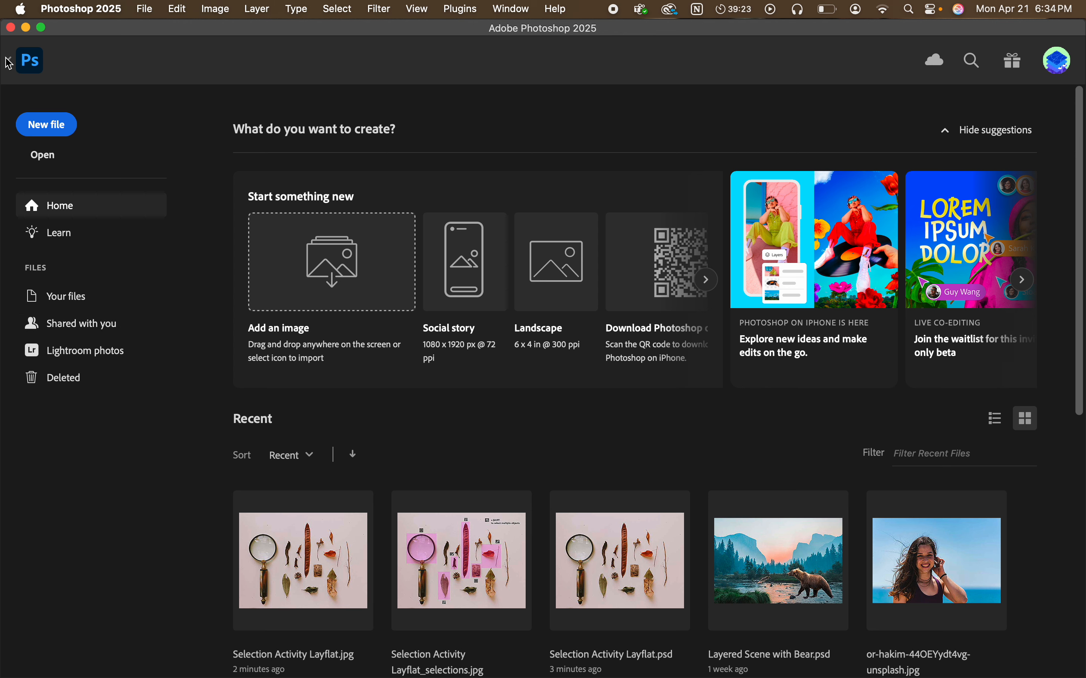
Step: Examine Selection Activity Layflat_selections.jpg for the tool marked on each object and return to Selection Activity Layflat.jpg
{"action": "left_click", "coordinate": [10, 66]}
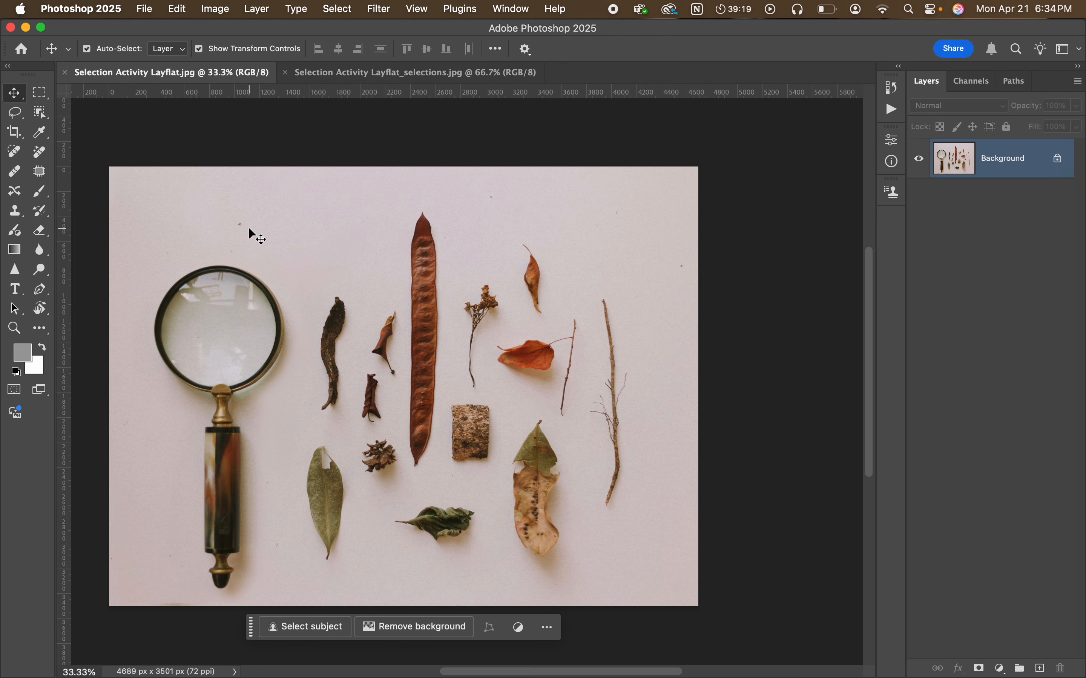
{"action": "left_click", "coordinate": [348, 73]}
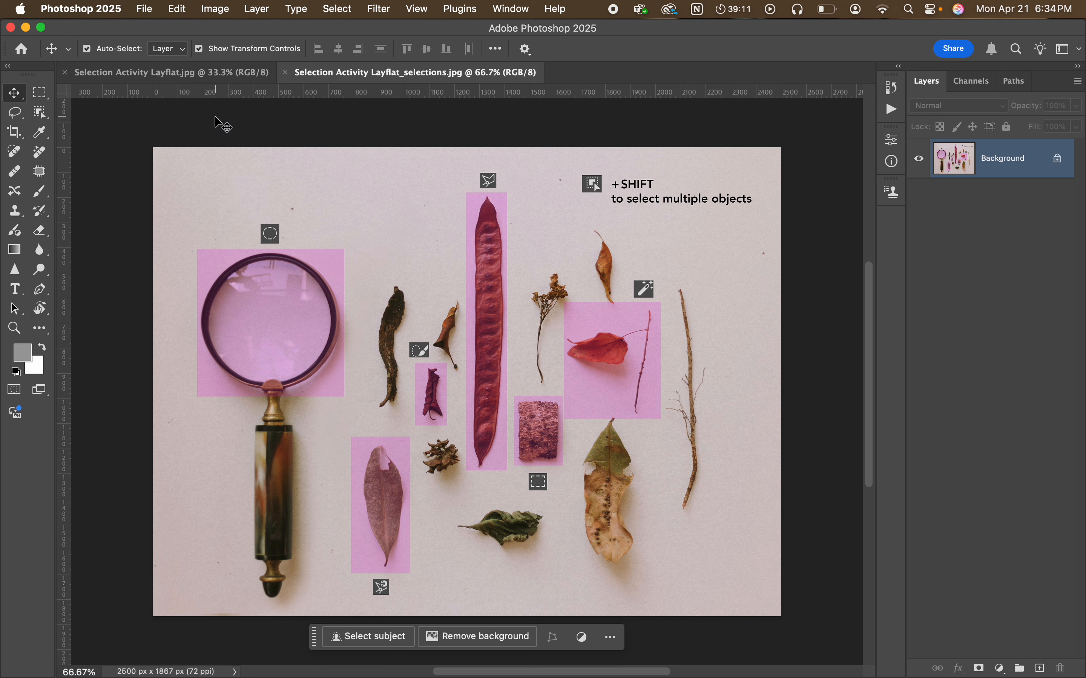
{"action": "left_click", "coordinate": [181, 76]}
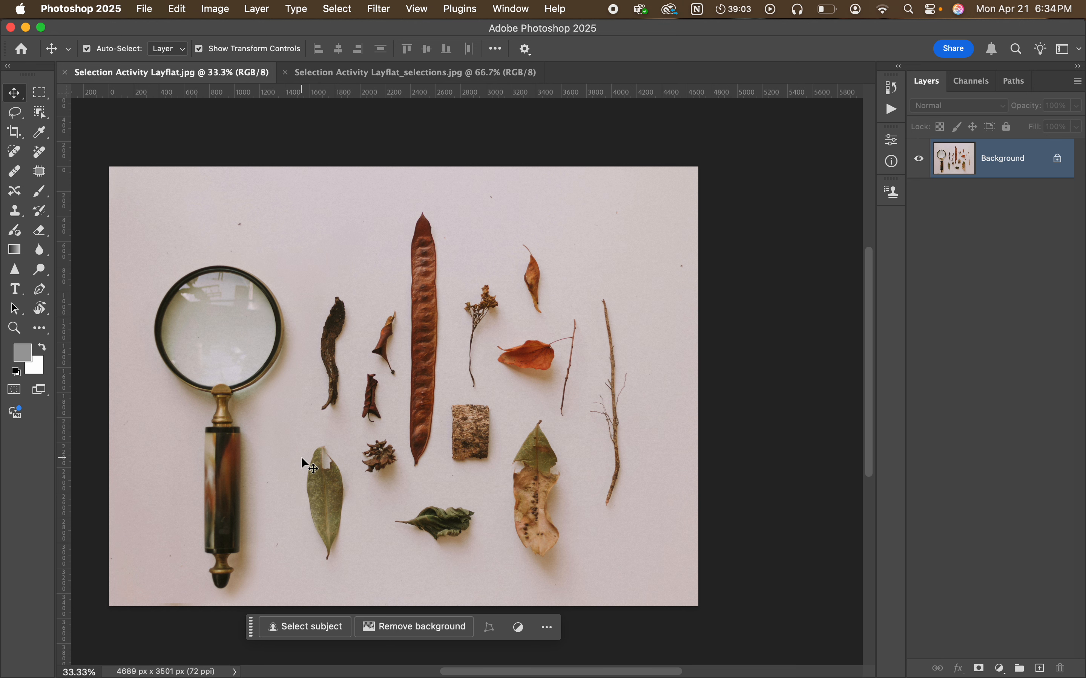
{"action": "left_click_drag", "start_coordinate": [322, 448], "coordinate": [402, 420]}
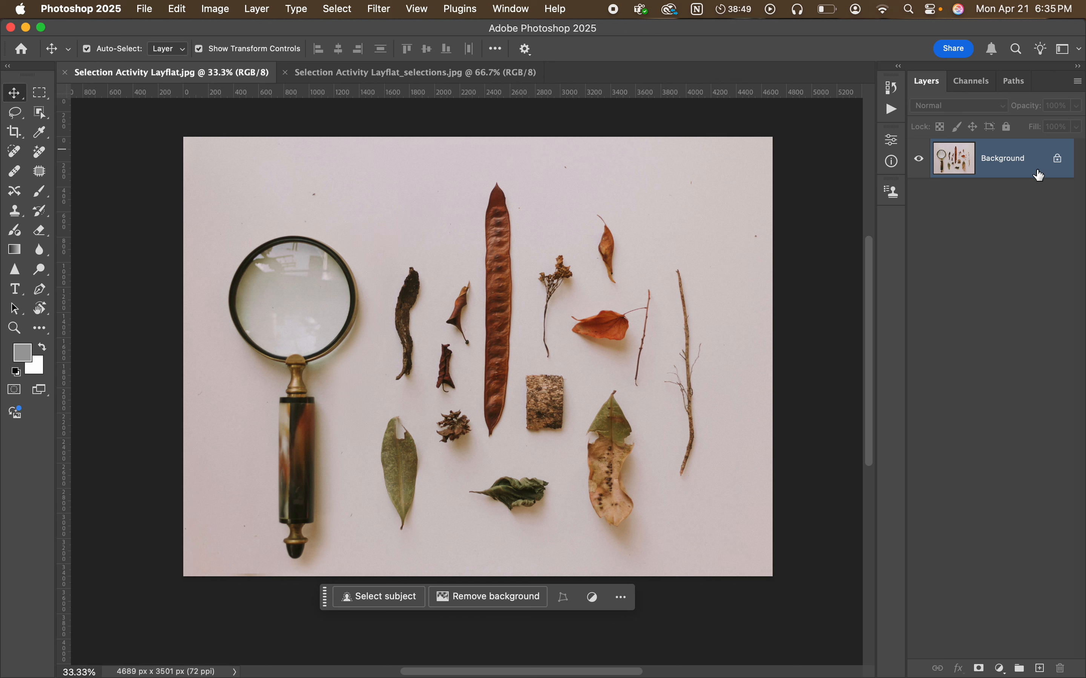
Step: Try to move the locked Background layer and decline converting it to a normal layer
{"action": "mouse_move", "coordinate": [1040, 175]}
{"action": "left_click_drag", "start_coordinate": [705, 259], "coordinate": [747, 282]}
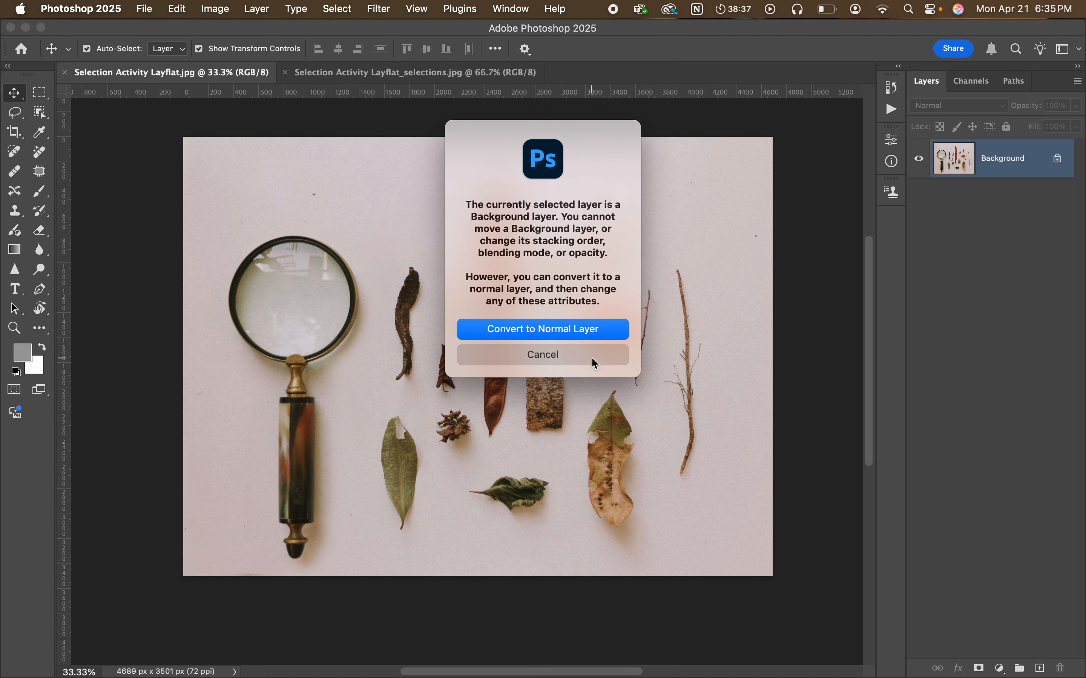
{"action": "left_click", "coordinate": [536, 365]}
{"action": "left_click", "coordinate": [1015, 297]}
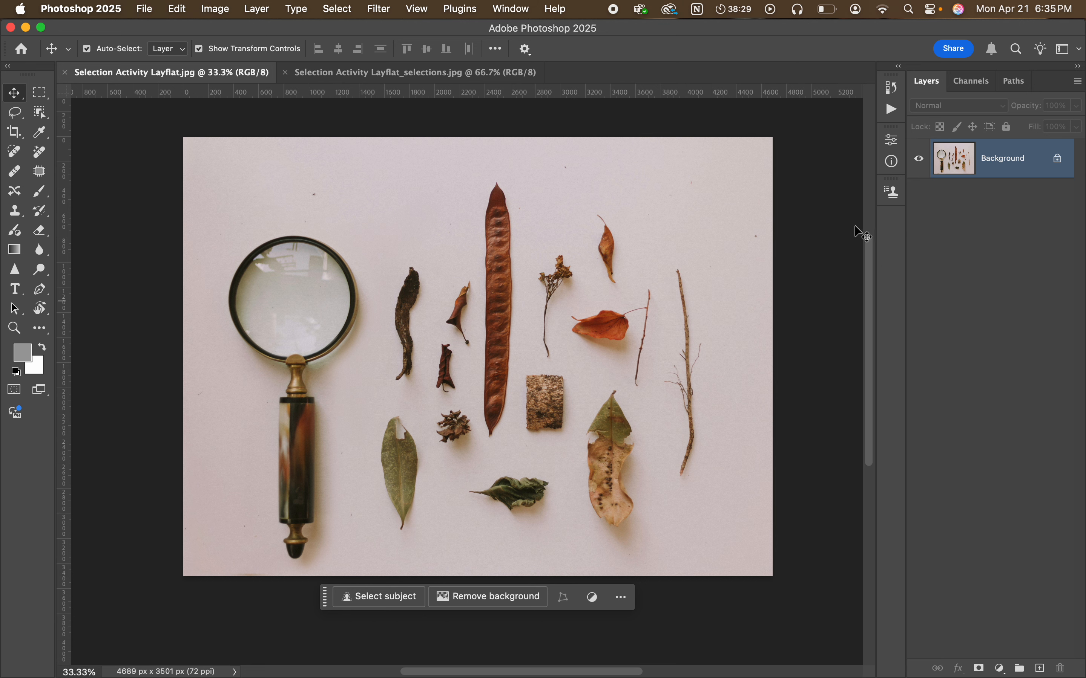
{"action": "left_click", "coordinate": [510, 10]}
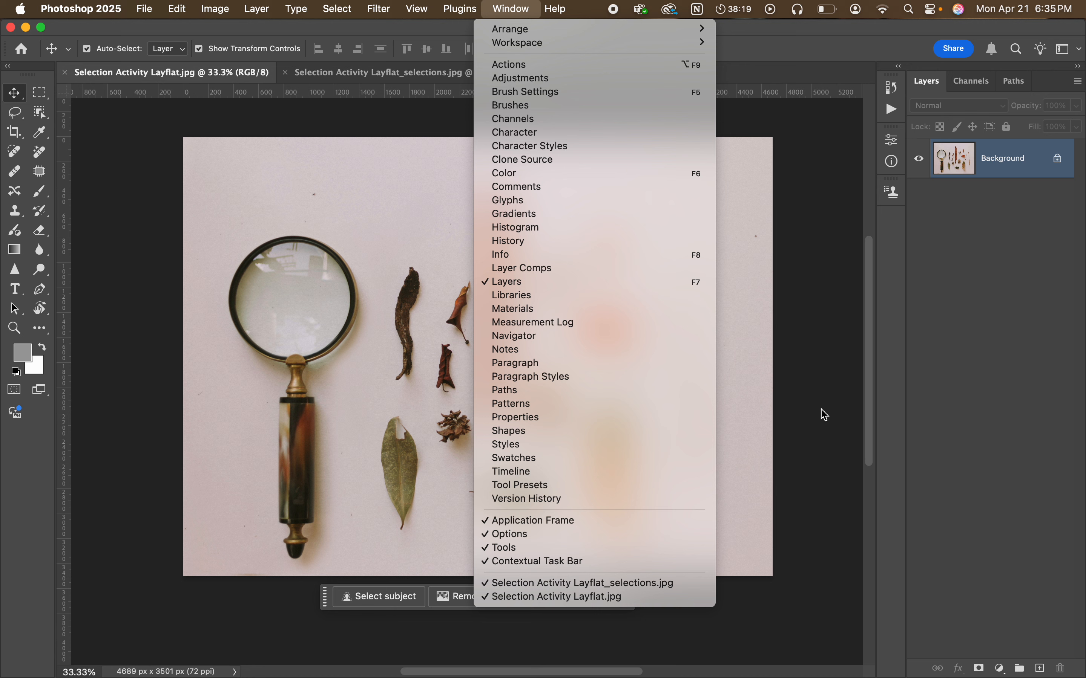
{"action": "left_click", "coordinate": [824, 392]}
{"action": "scroll", "coordinate": [825, 392], "scroll_direction": "right", "scroll_amount": 2}
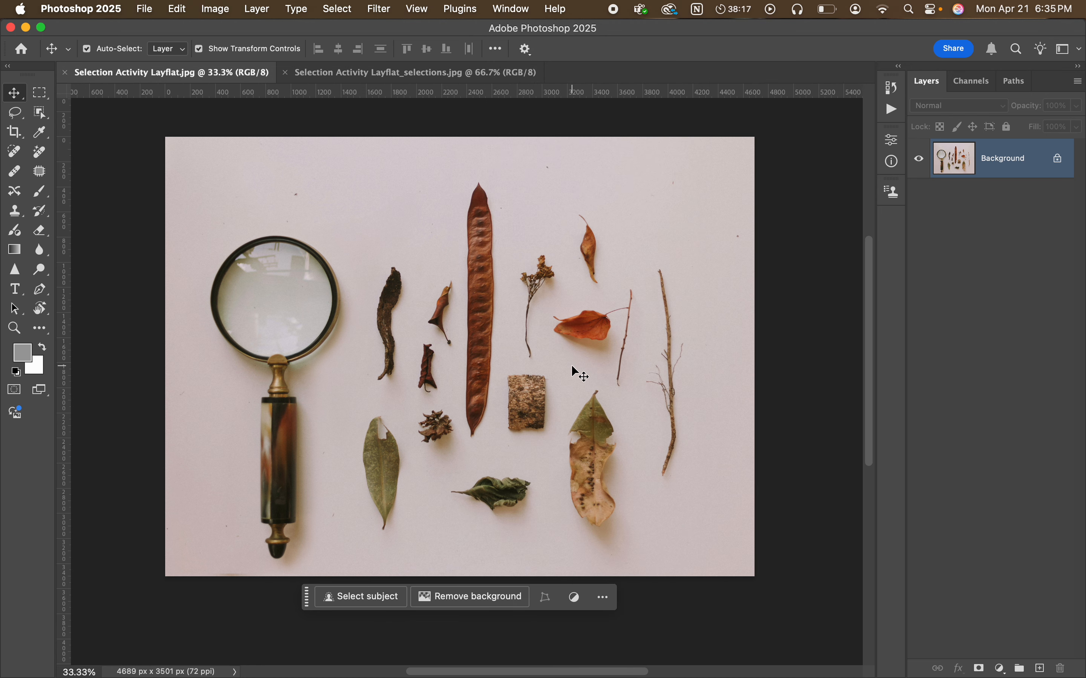
Step: Switch the marquee tool to the Elliptical Marquee Tool
{"action": "left_click_drag", "start_coordinate": [41, 95], "coordinate": [99, 105]}
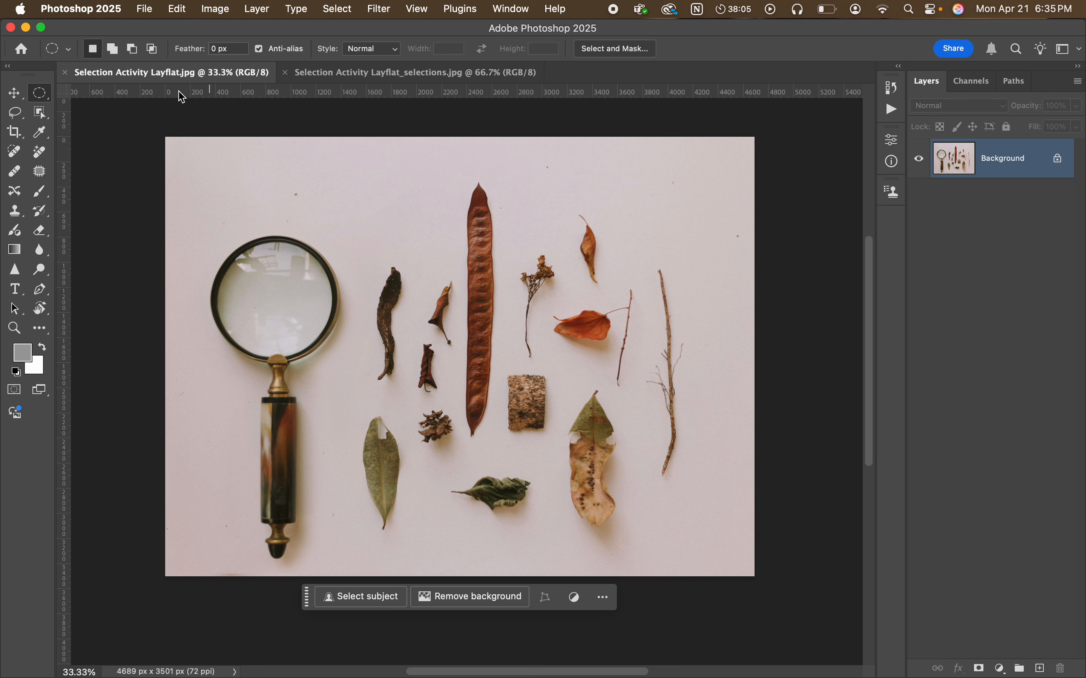
{"action": "left_click", "coordinate": [49, 96]}
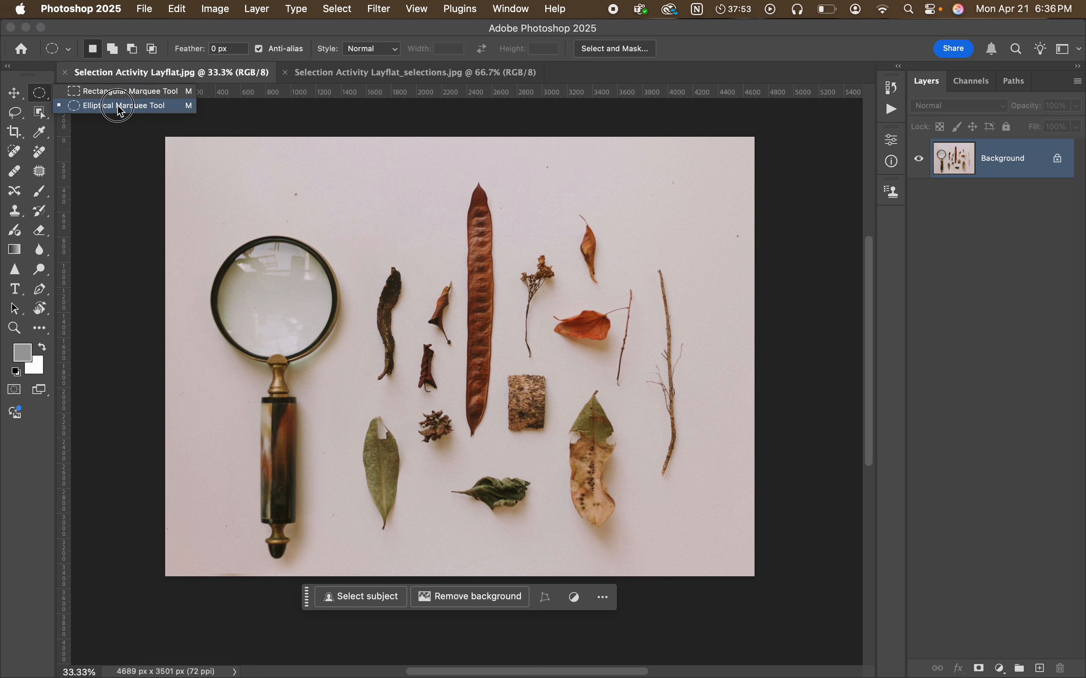
{"action": "left_click", "coordinate": [140, 108]}
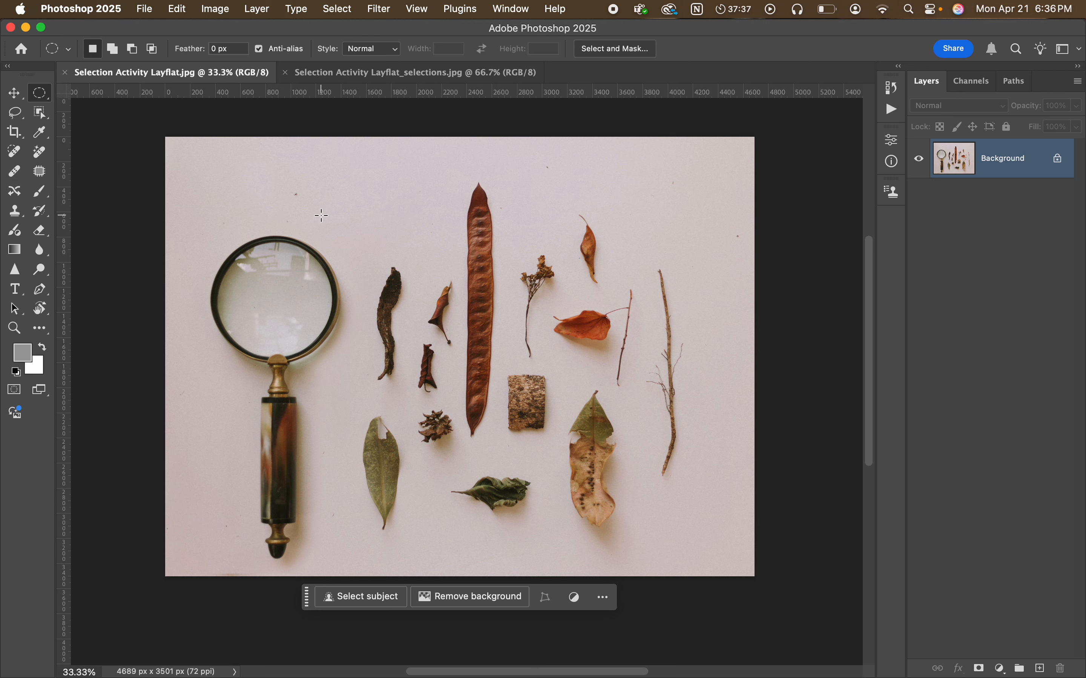
Step: Select the rectangular piece of bark with the Rectangular Marquee Tool, following its edges closely
{"action": "left_click_drag", "start_coordinate": [39, 93], "coordinate": [78, 99]}
{"action": "key", "text": "super+equal"}
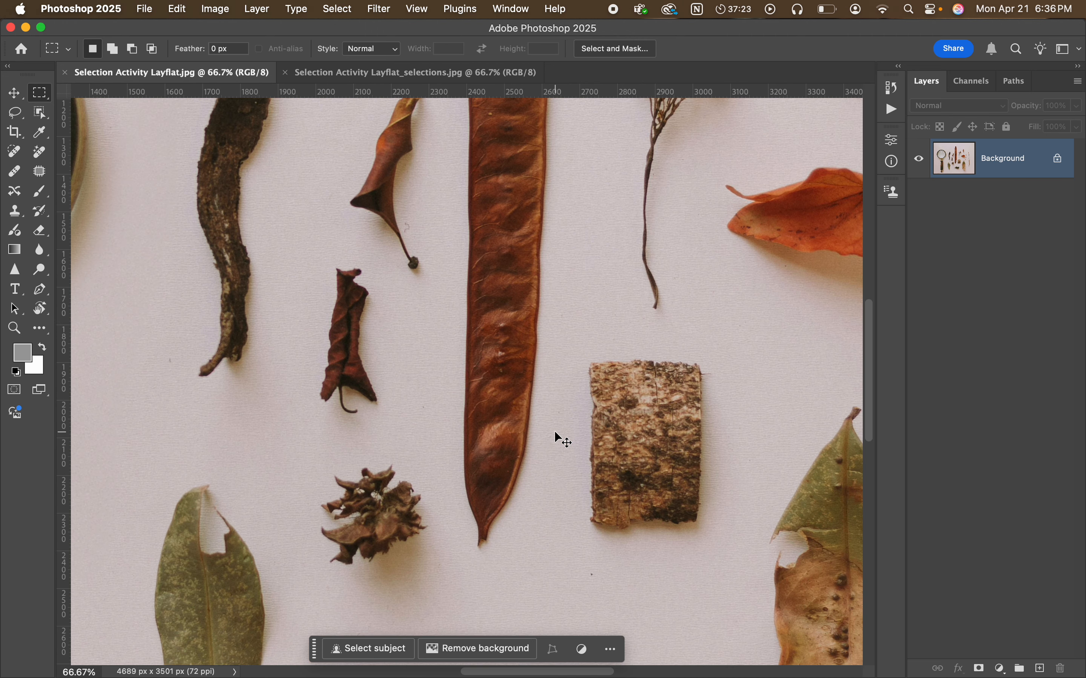
{"action": "left_click_drag", "start_coordinate": [675, 498], "coordinate": [538, 454]}
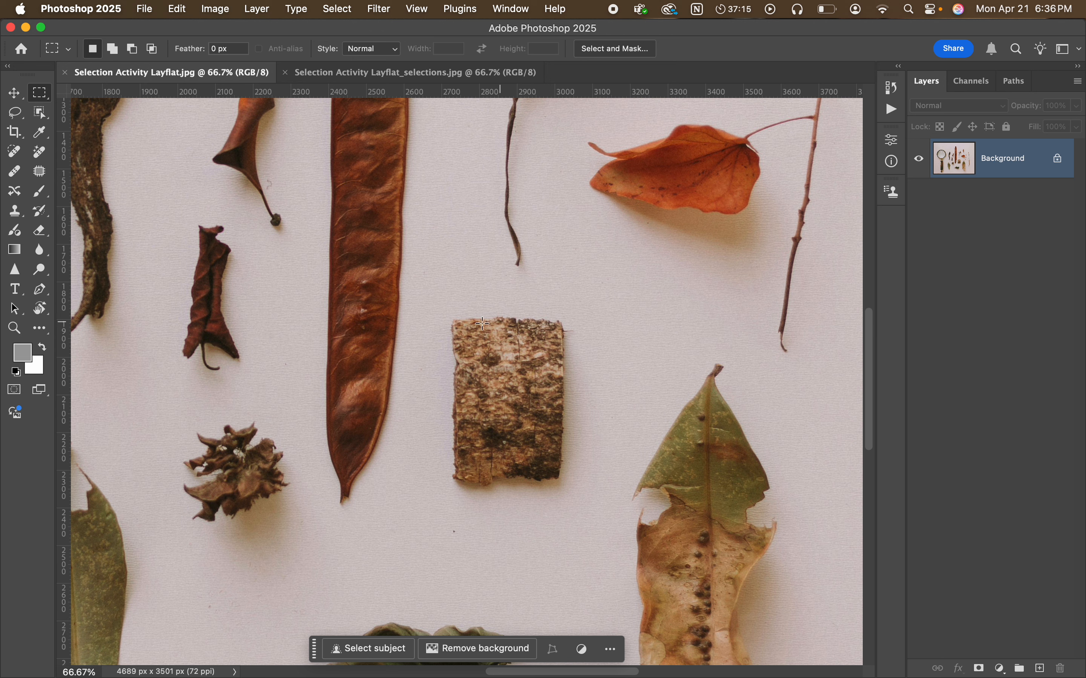
{"action": "left_click_drag", "start_coordinate": [454, 320], "coordinate": [562, 479]}
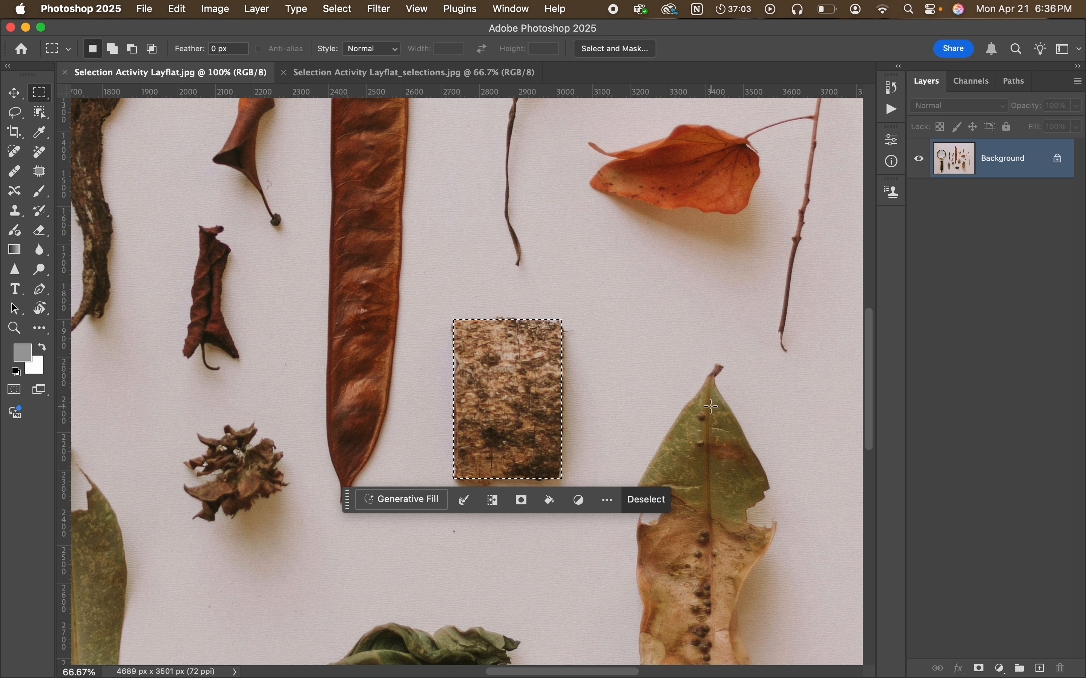
Step: Copy the selected bark onto a new layer and name that layer Bark
{"action": "key", "text": "super+c"}
{"action": "key", "text": "super+v"}
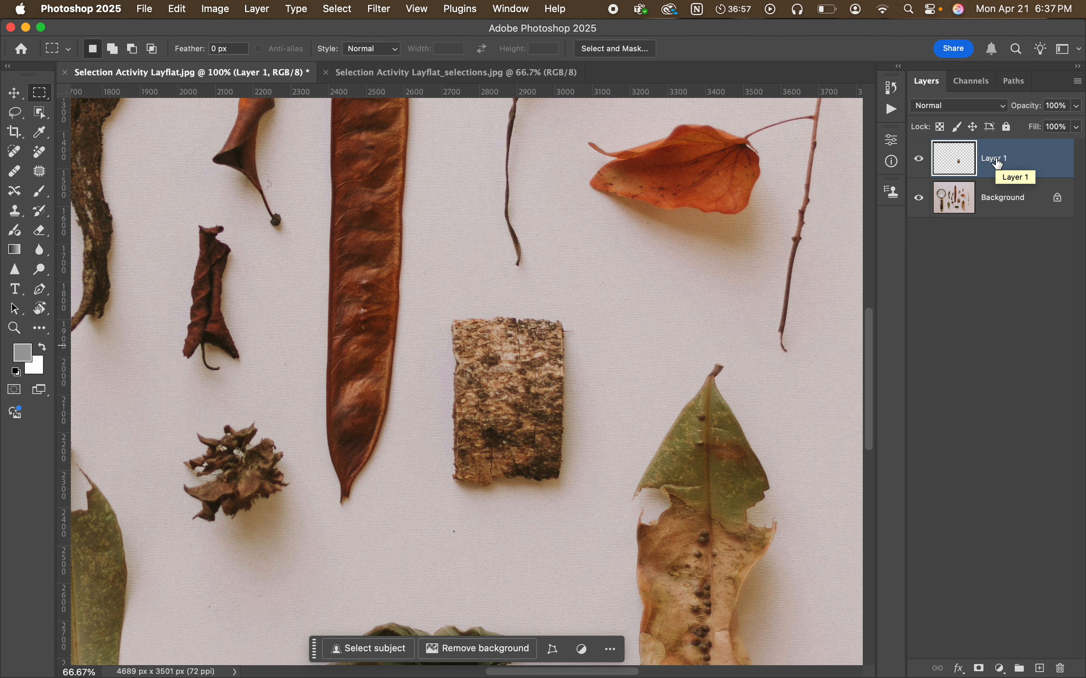
{"action": "double_click", "coordinate": [998, 158]}
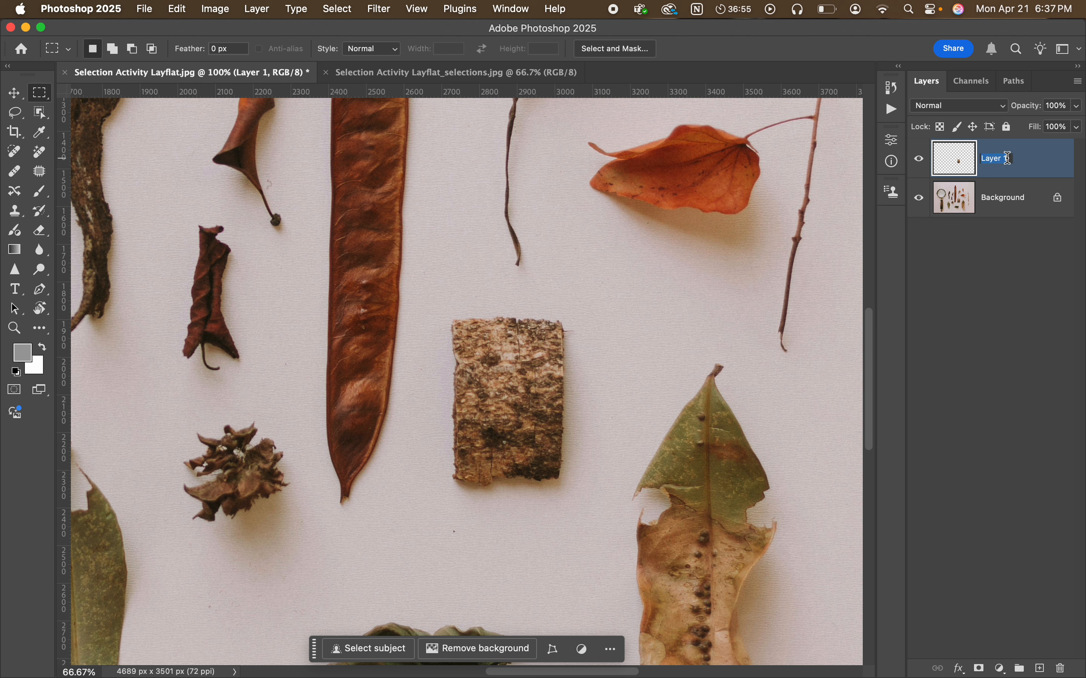
{"action": "type", "text": "NBa"}
{"action": "key", "text": "Return"}
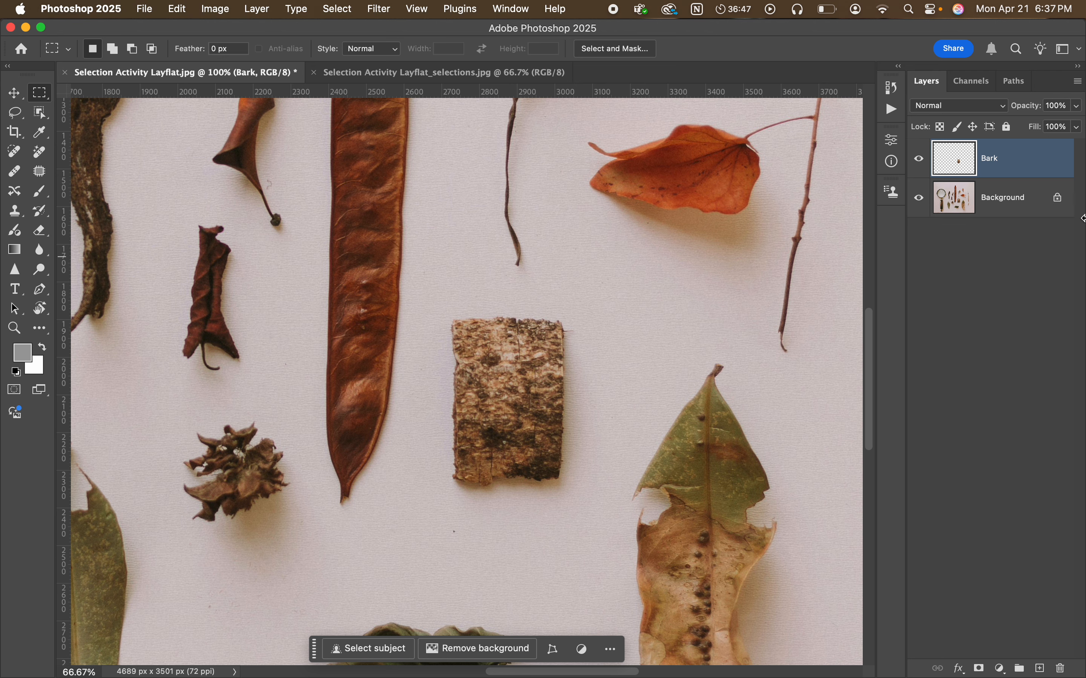
Step: Make the Background layer active again
{"action": "left_click", "coordinate": [1015, 212]}
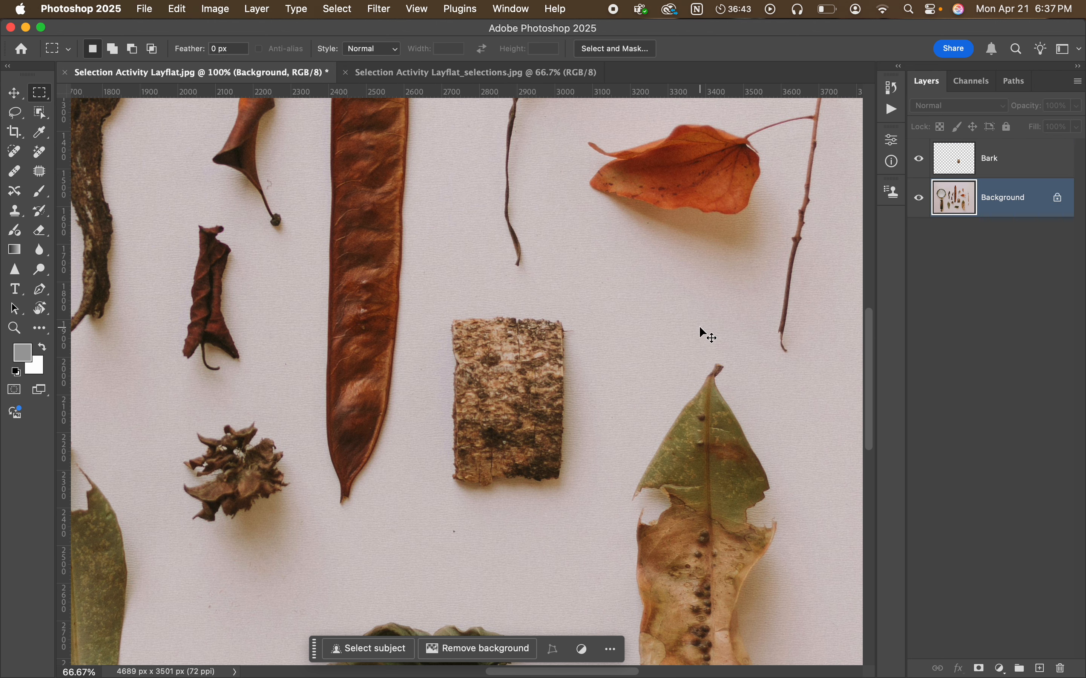
{"action": "key", "text": "super+minus"}
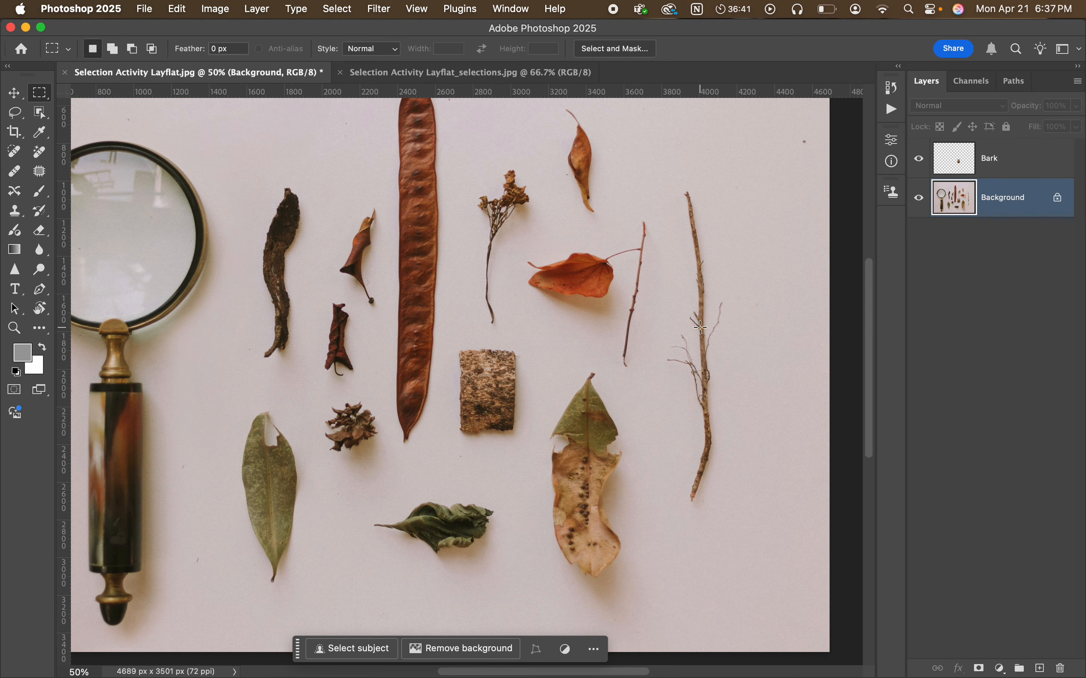
{"action": "key", "text": "super+minus"}
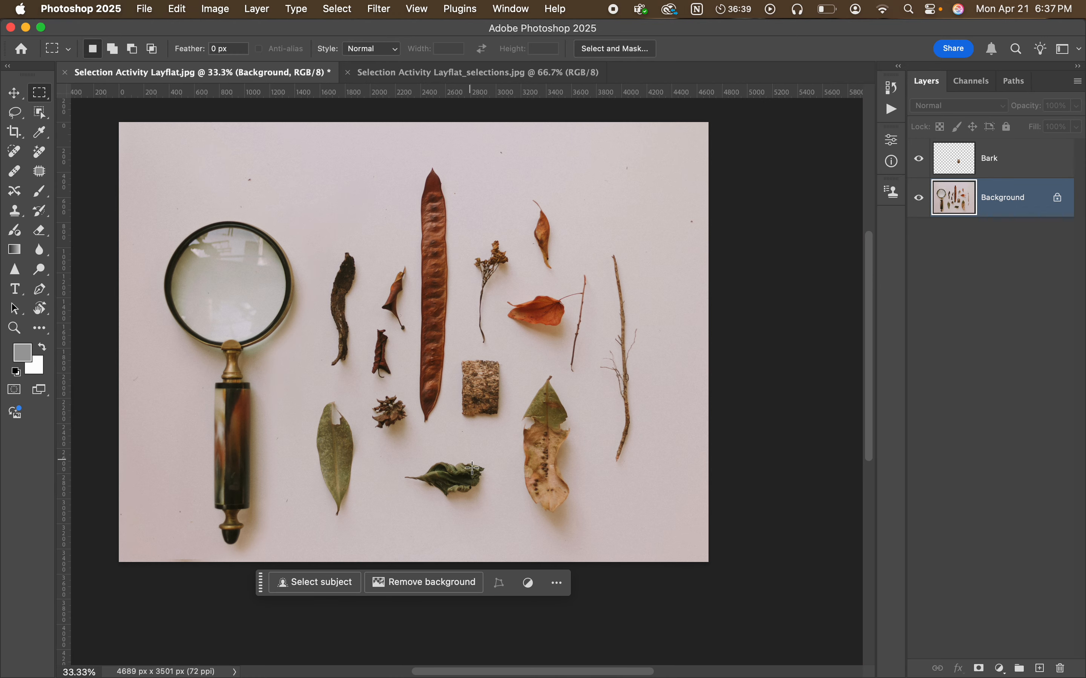
{"action": "left_click_drag", "start_coordinate": [292, 379], "coordinate": [354, 396]}
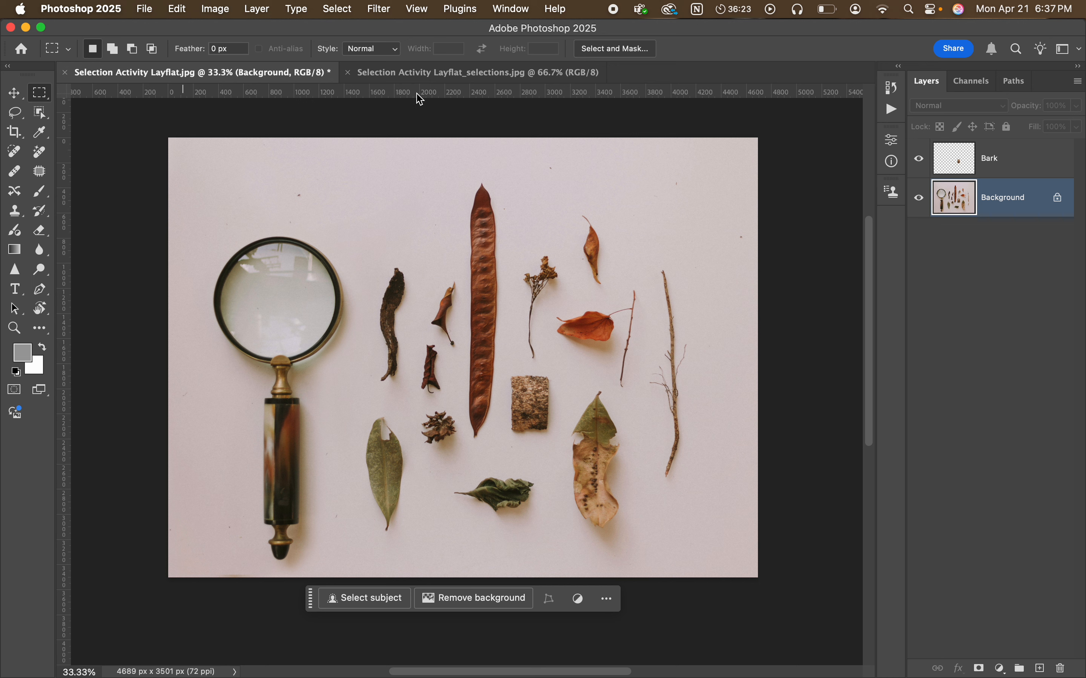
Step: Place a horizontal guide along the upper edge and a vertical guide along the left edge of the magnifying glass's round rim
{"action": "left_click", "coordinate": [416, 10]}
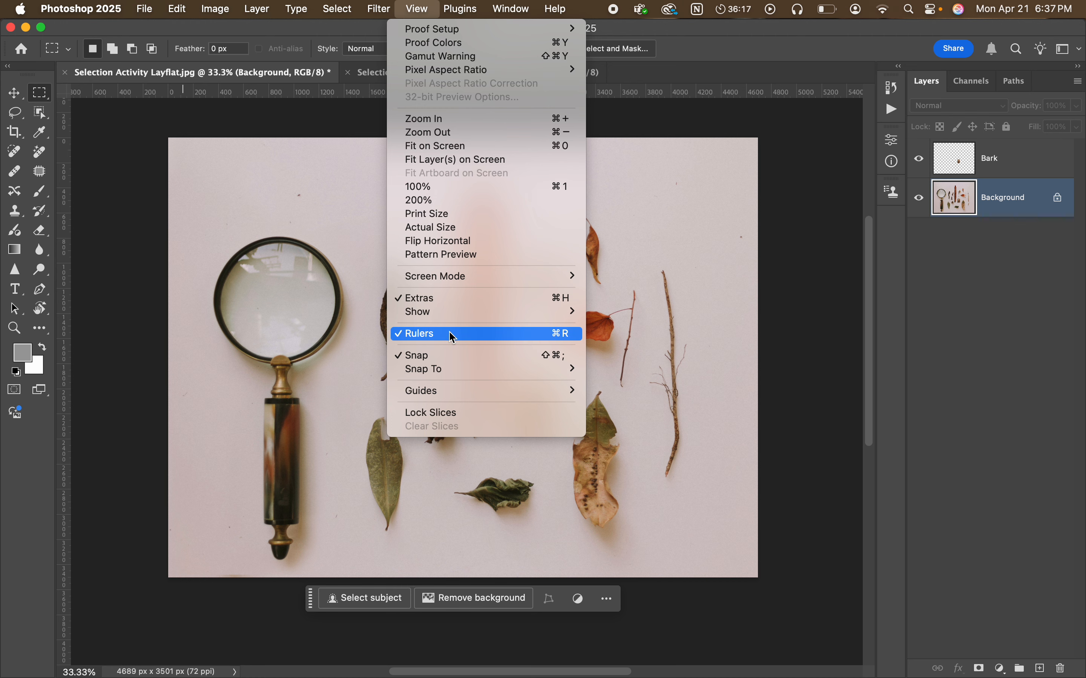
{"action": "left_click", "coordinate": [275, 97]}
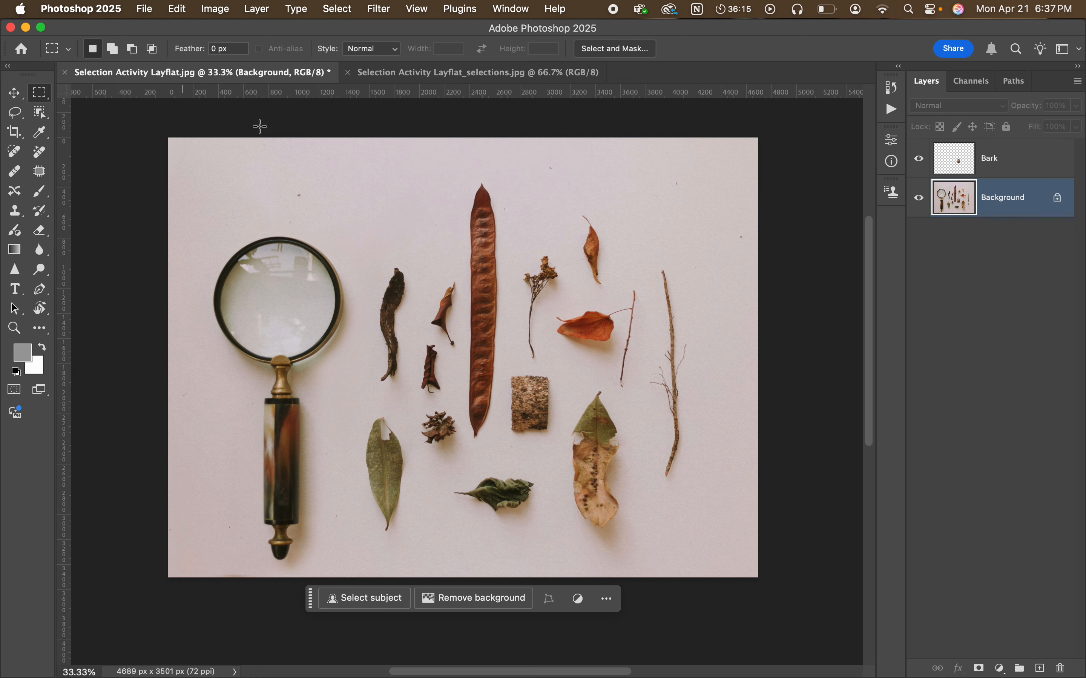
{"action": "key", "text": "super+equal"}
{"action": "key", "text": "super+equal"}
{"action": "left_click_drag", "start_coordinate": [204, 261], "coordinate": [476, 352]}
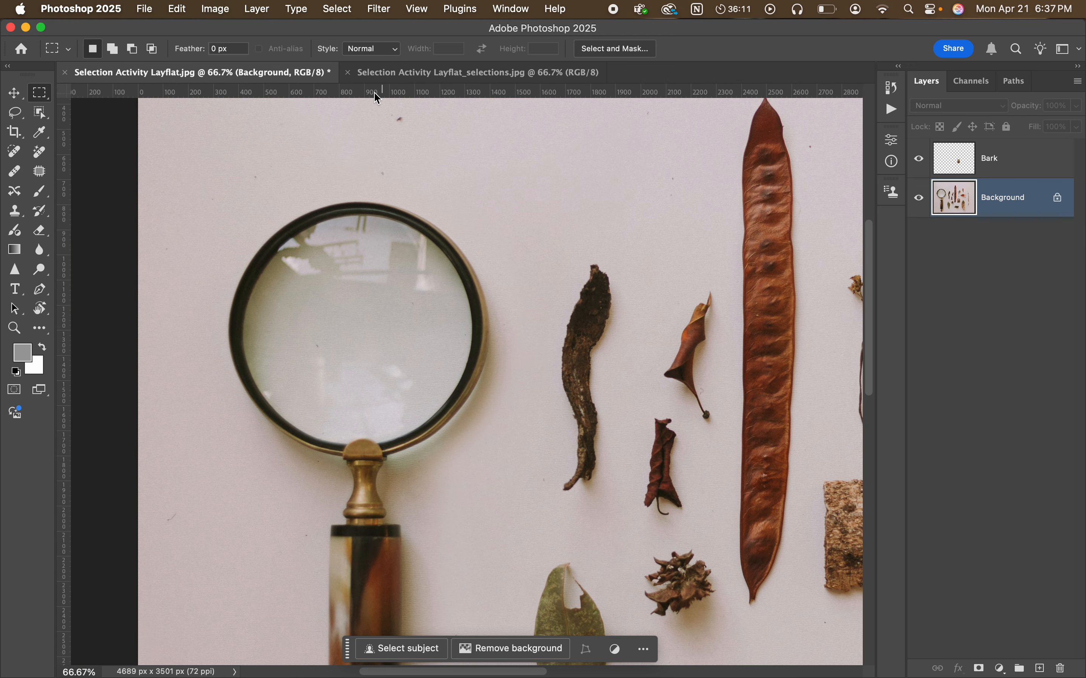
{"action": "left_click_drag", "start_coordinate": [373, 93], "coordinate": [365, 201]}
{"action": "left_click_drag", "start_coordinate": [364, 202], "coordinate": [364, 202]}
{"action": "left_click_drag", "start_coordinate": [67, 386], "coordinate": [230, 362]}
Step: Select the magnifying glass's round lens and rim with the Elliptical Marquee Tool, starting where the two guides cross
{"action": "right_click", "coordinate": [40, 93]}
{"action": "left_click", "coordinate": [83, 106]}
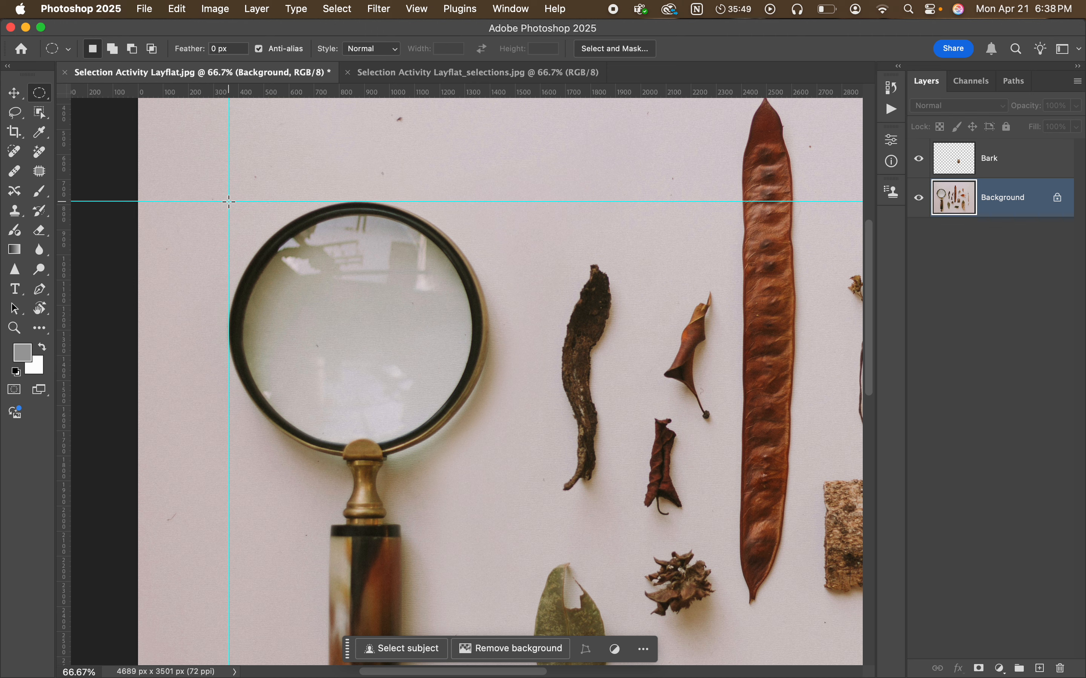
{"action": "left_click_drag", "start_coordinate": [230, 202], "coordinate": [521, 457]}
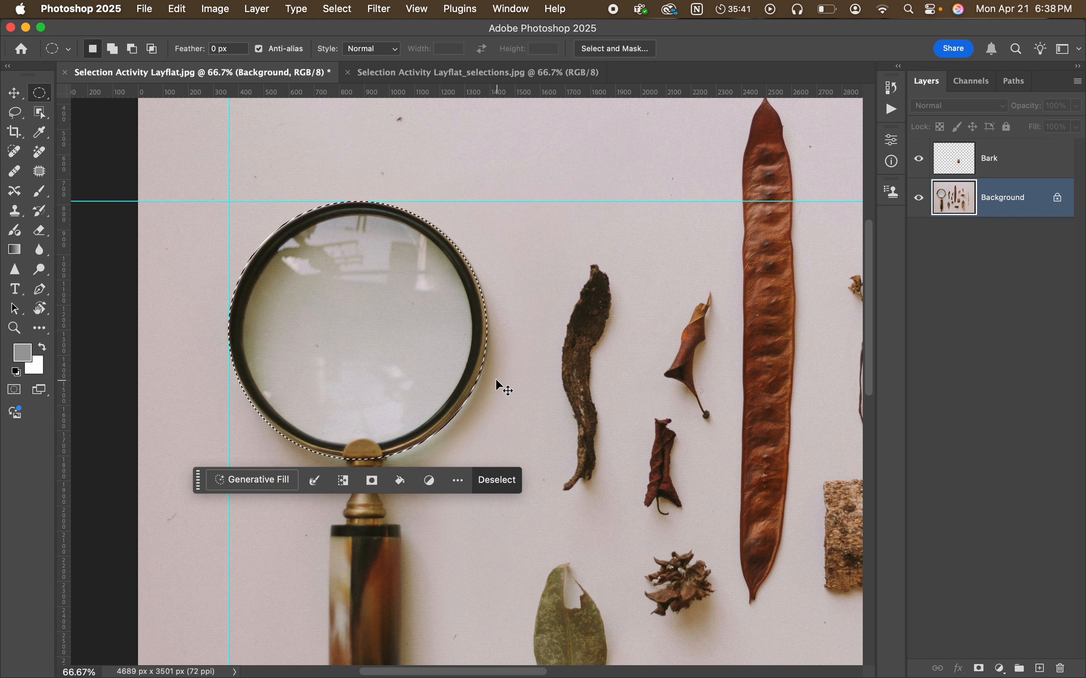
Step: Copy the selected lens onto a new layer and name that layer Circle
{"action": "key", "text": "super+j"}
{"action": "double_click", "coordinate": [994, 202]}
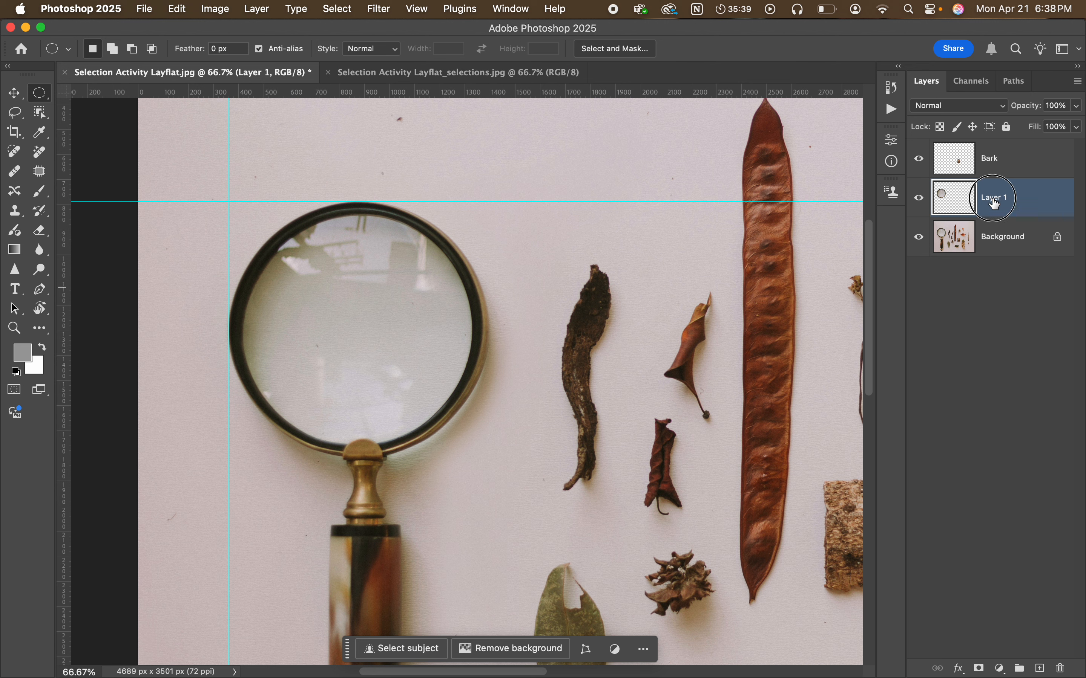
{"action": "type", "text": "Circle"}
{"action": "key", "text": "Return"}
Step: Reactivate the Background layer and check Selection Activity Layflat_selections.jpg for the tool marked on the next object
{"action": "left_click", "coordinate": [1002, 248]}
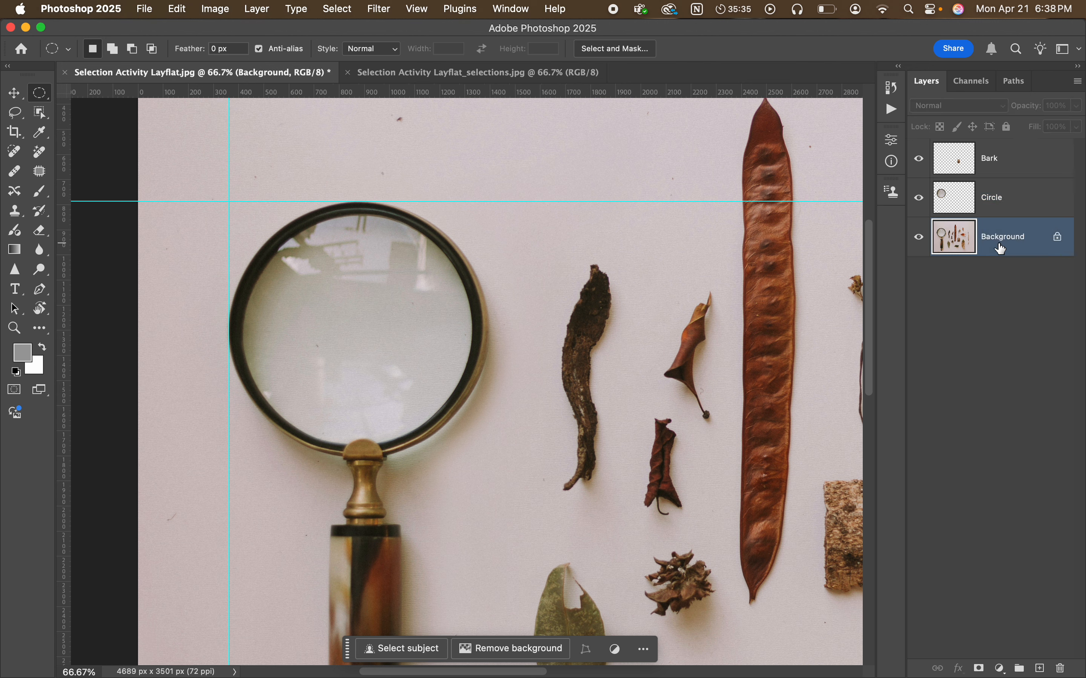
{"action": "key", "text": "super+minus"}
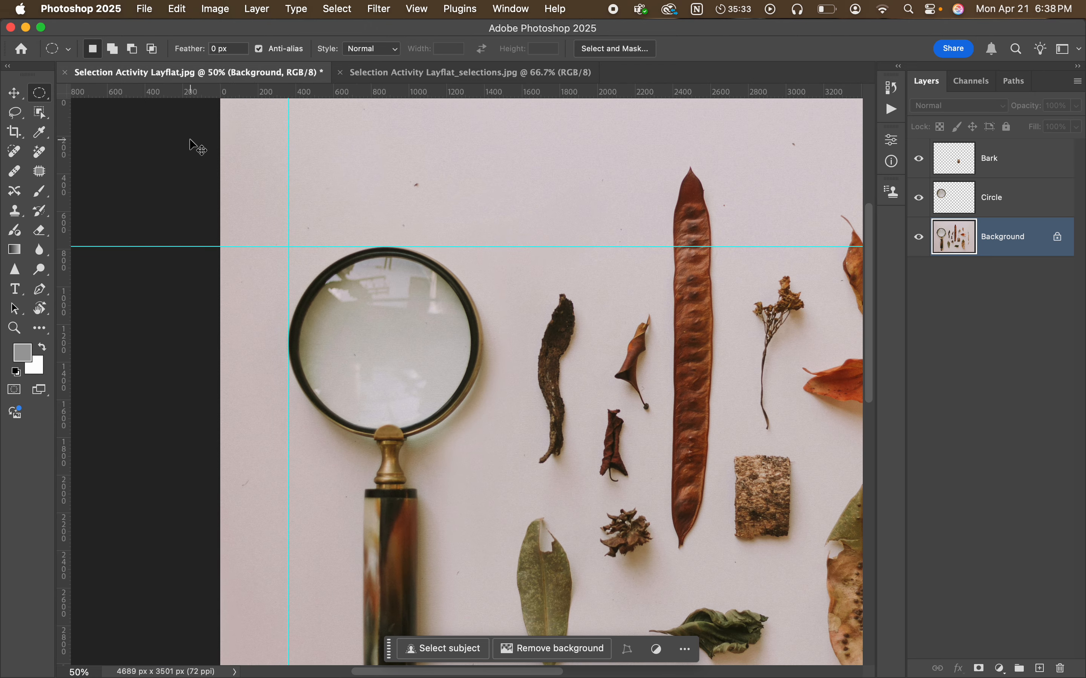
{"action": "key", "text": "super+minus"}
{"action": "left_click_drag", "start_coordinate": [659, 453], "coordinate": [554, 434]}
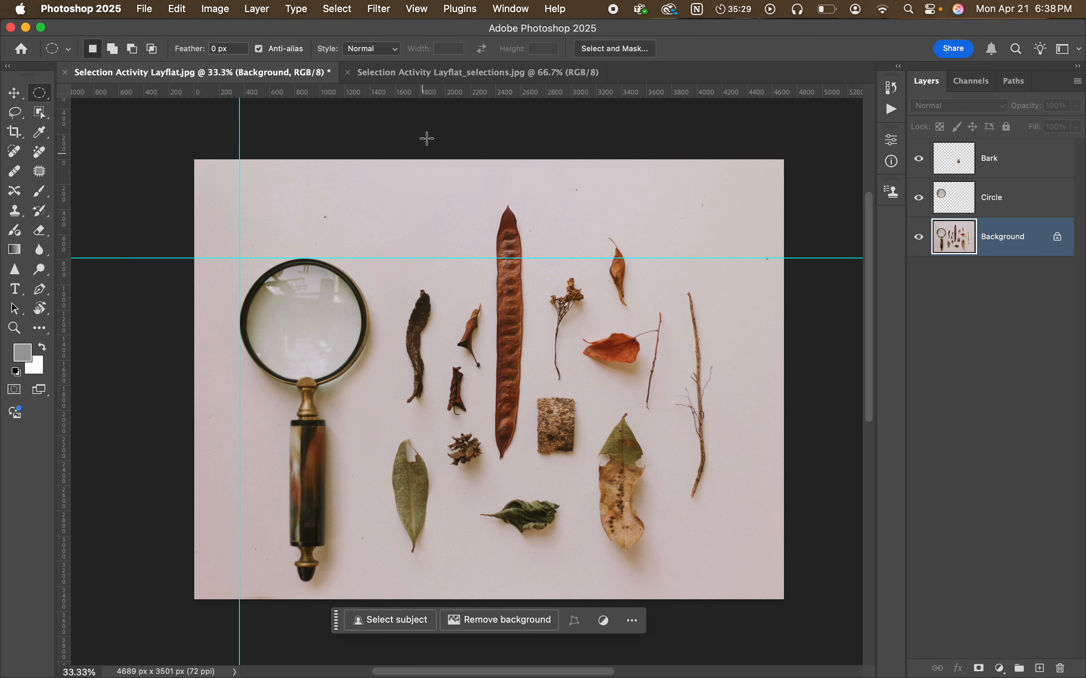
{"action": "left_click", "coordinate": [390, 73]}
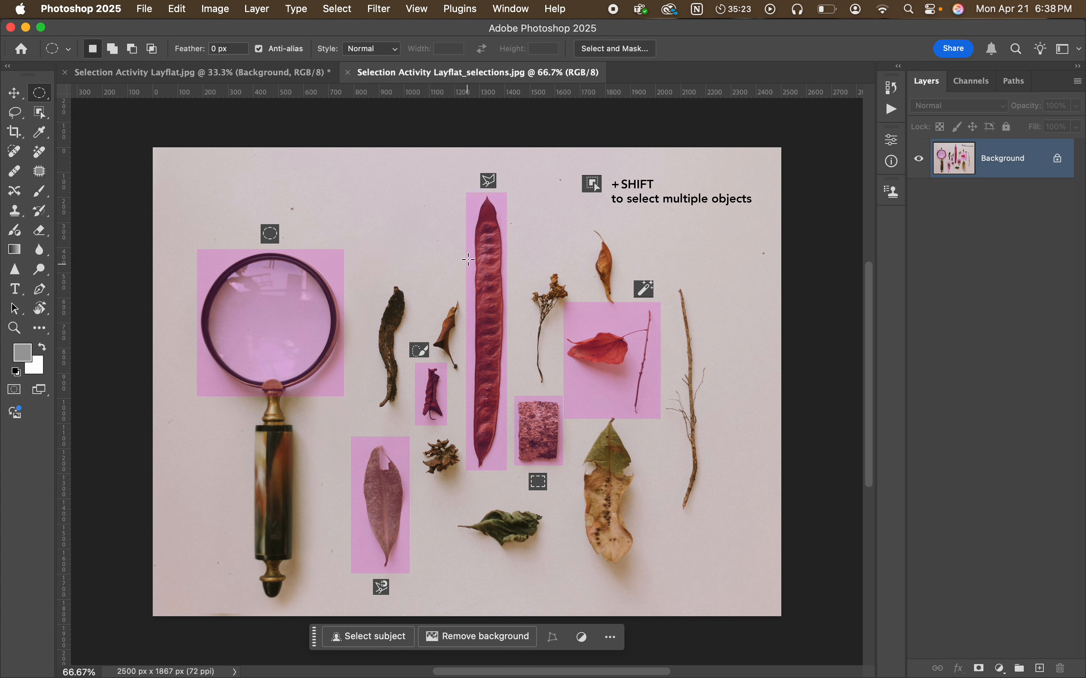
{"action": "left_click", "coordinate": [279, 77]}
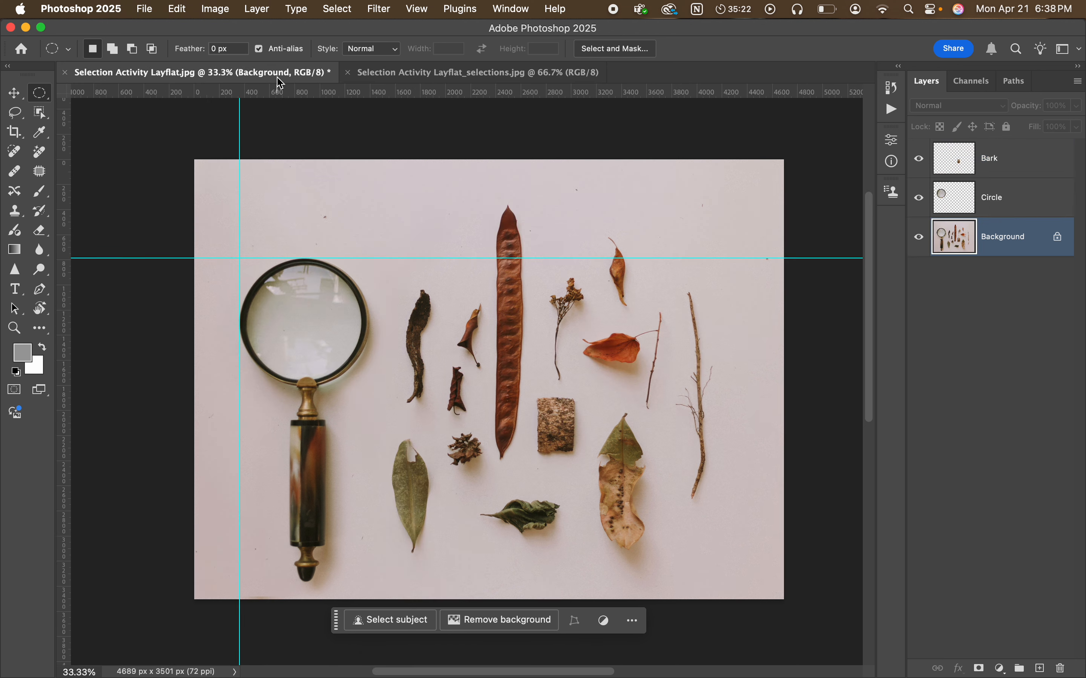
Step: Draw a freehand selection with the Lasso Tool in the empty area above the dark curved pod, overlapping its tip
{"action": "left_click", "coordinate": [15, 116]}
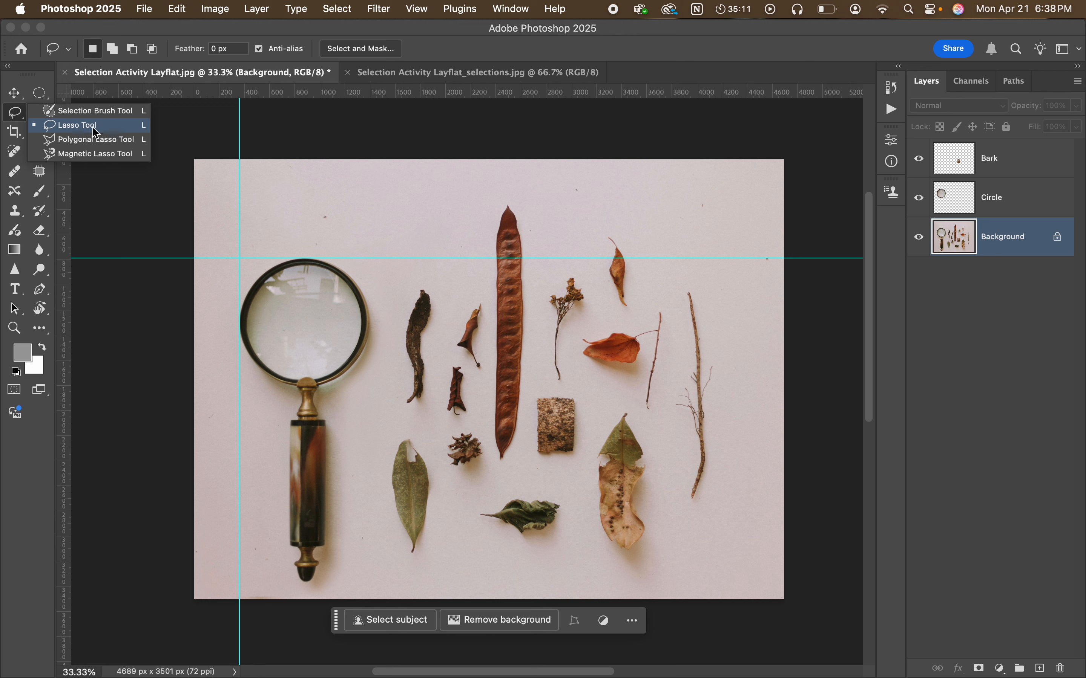
{"action": "left_click", "coordinate": [337, 195]}
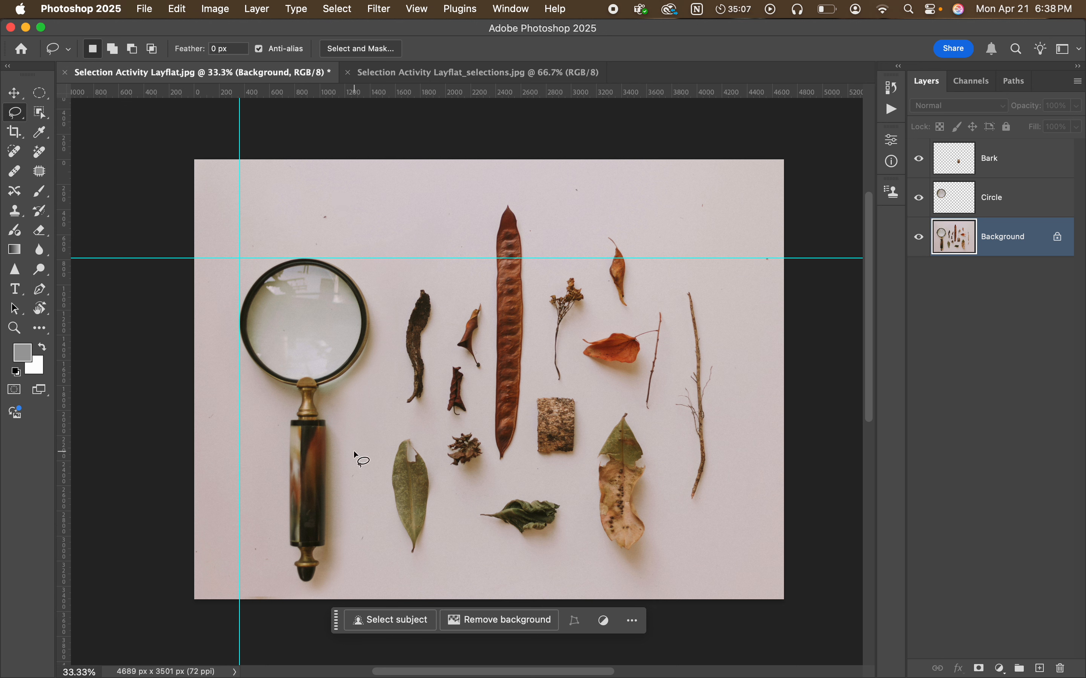
{"action": "mouse_move", "coordinate": [442, 209]}
{"action": "left_mouse_down"}
{"action": "mouse_move", "coordinate": [392, 217]}
{"action": "mouse_move", "coordinate": [391, 339]}
{"action": "mouse_move", "coordinate": [424, 291]}
{"action": "mouse_move", "coordinate": [463, 276]}
{"action": "mouse_move", "coordinate": [470, 219]}
{"action": "mouse_move", "coordinate": [447, 236]}
{"action": "mouse_move", "coordinate": [428, 225]}
{"action": "mouse_move", "coordinate": [448, 216]}
{"action": "left_mouse_up"}
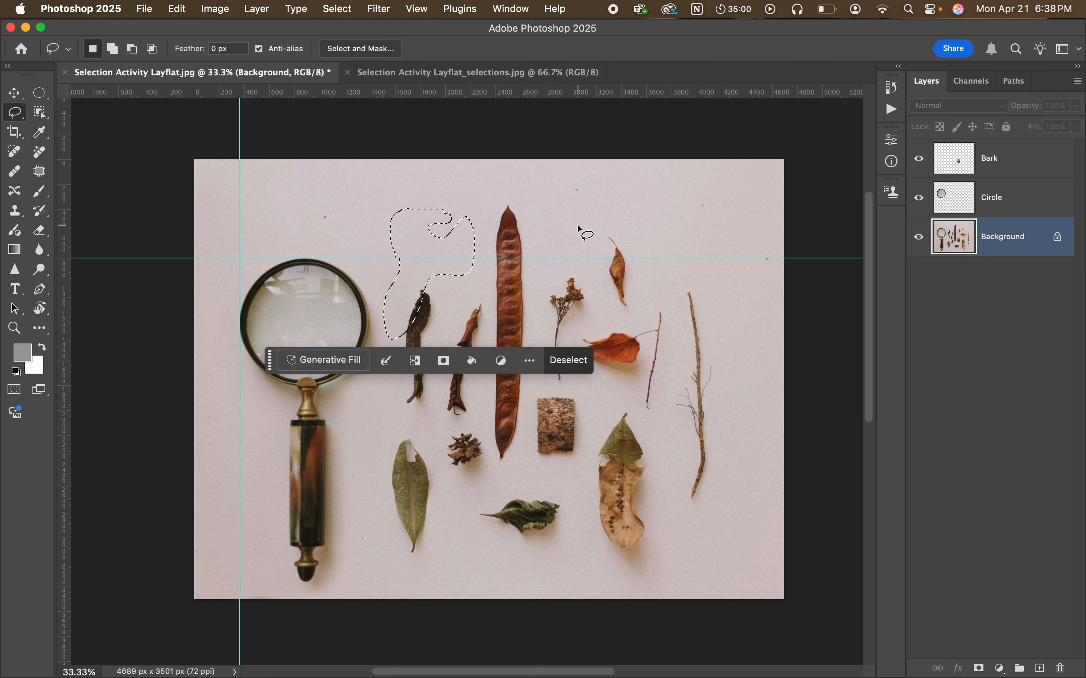
Step: Discard the freehand selection above the dark curved pod and switch to the Polygonal Lasso Tool
{"action": "left_click", "coordinate": [448, 214]}
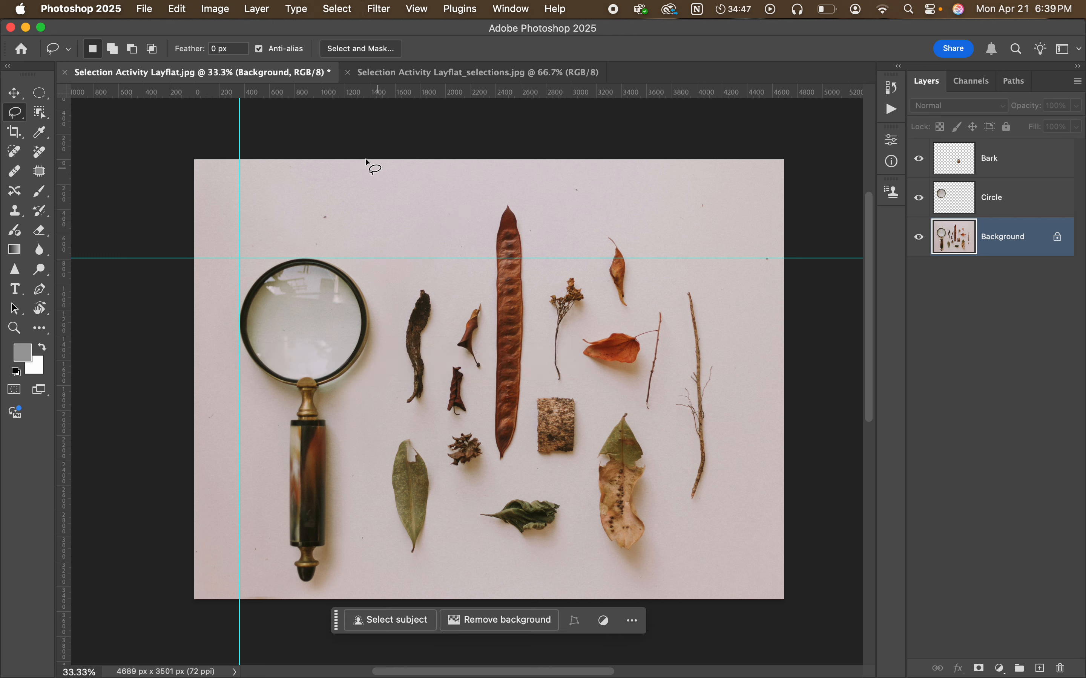
{"action": "mouse_move", "coordinate": [16, 118]}
{"action": "left_mouse_down"}
{"action": "mouse_move", "coordinate": [104, 126]}
{"action": "mouse_move", "coordinate": [108, 141]}
{"action": "left_mouse_up"}
Step: Clear all guides from the layflat photo
{"action": "left_click", "coordinate": [425, 9]}
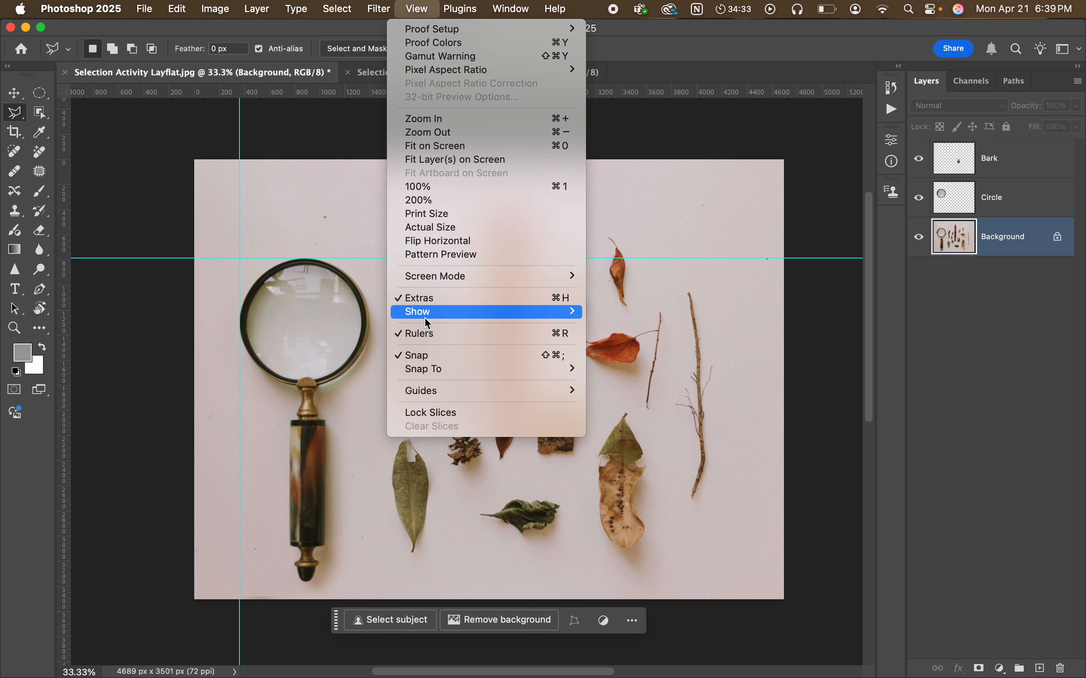
{"action": "mouse_move", "coordinate": [430, 397]}
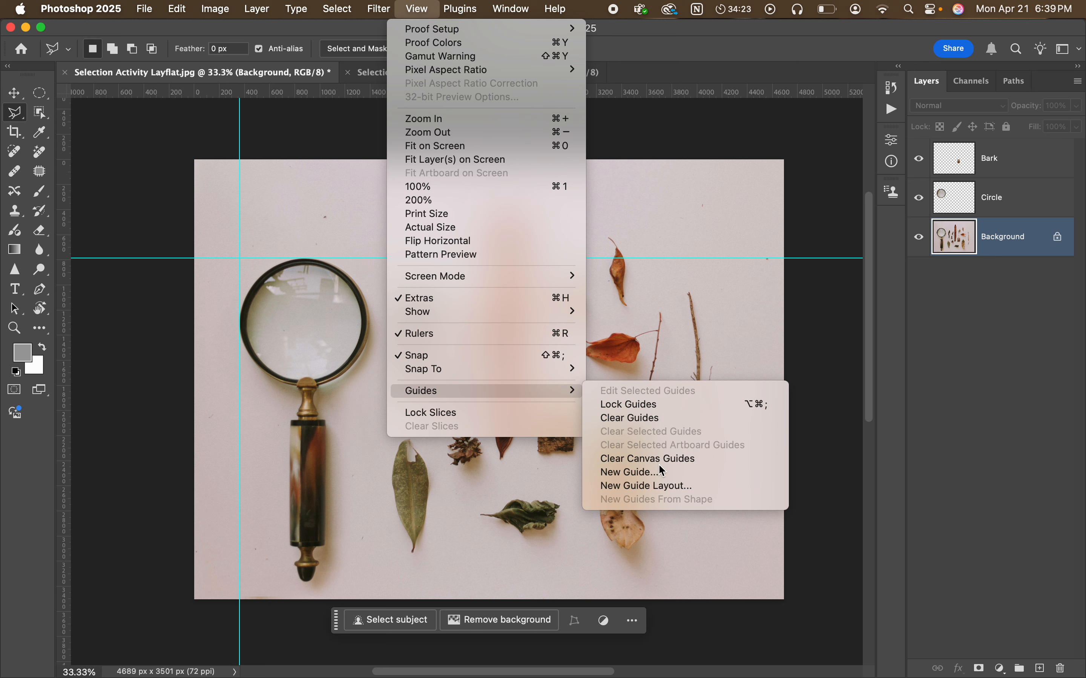
{"action": "left_click", "coordinate": [663, 419]}
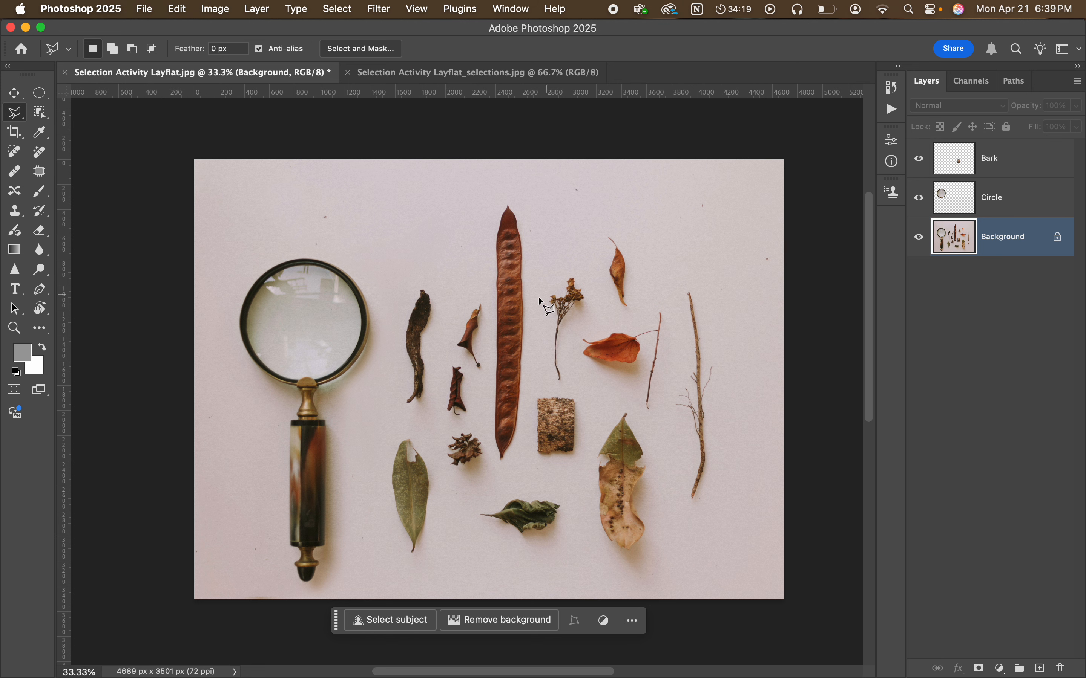
Step: Select the long reddish-brown bean pod with the Polygonal Lasso Tool, placing points around its whole edge and closing the outline at its upper tip
{"action": "key", "text": "super+equal"}
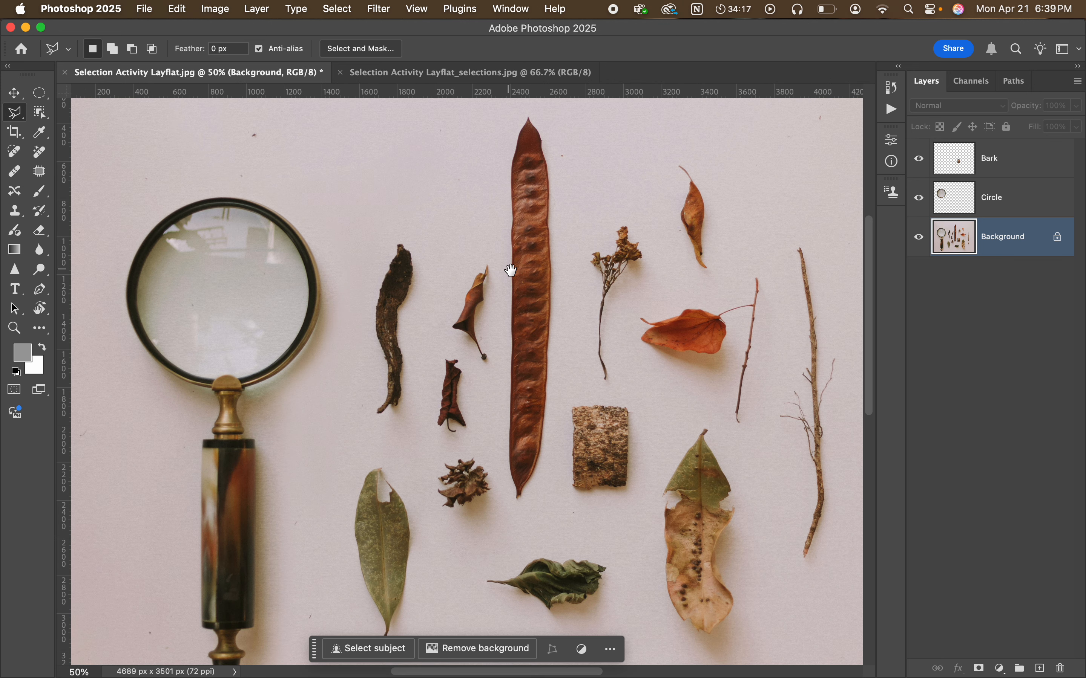
{"action": "left_click_drag", "start_coordinate": [518, 272], "coordinate": [478, 324]}
{"action": "key", "text": "super+equal"}
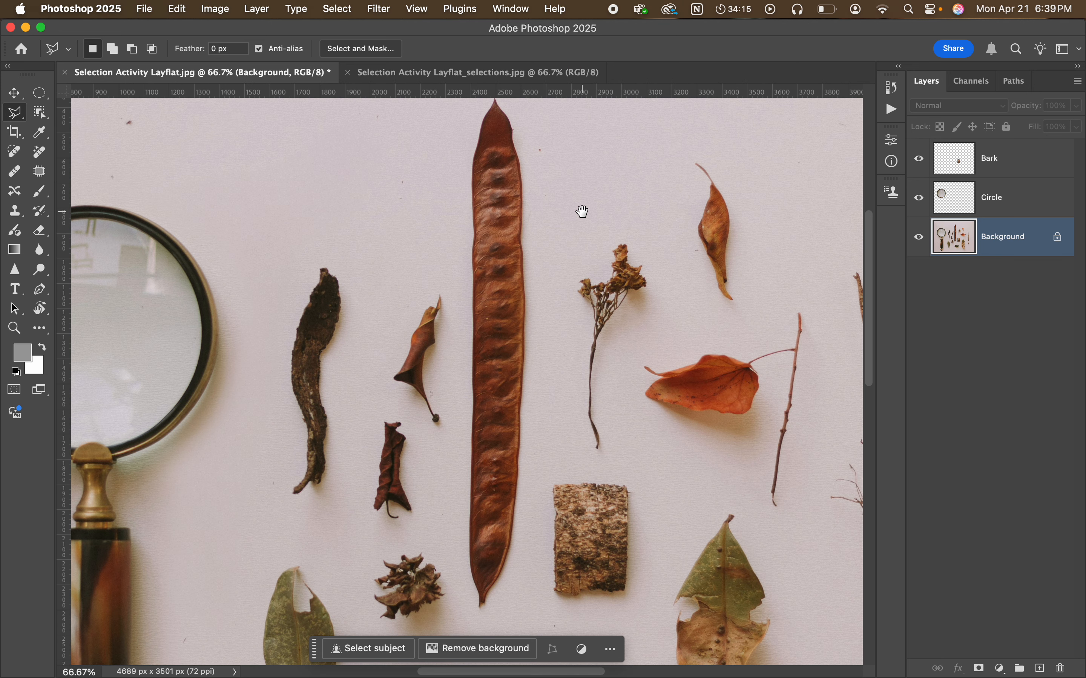
{"action": "scroll", "coordinate": [561, 210], "scroll_direction": "up", "scroll_amount": 1}
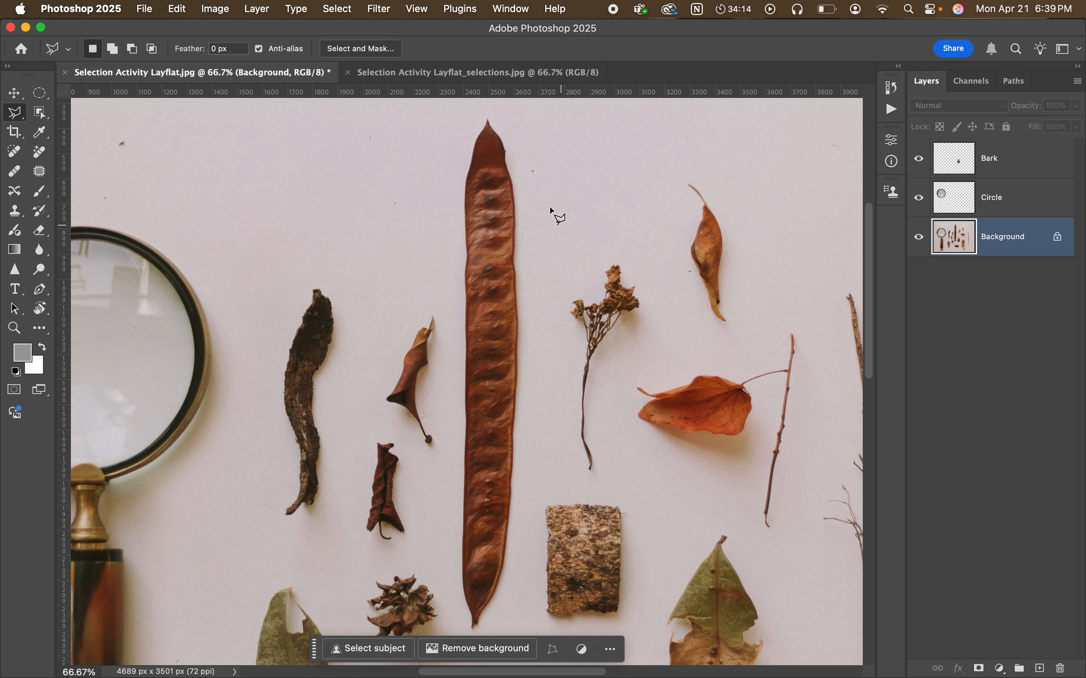
{"action": "left_click", "coordinate": [488, 120]}
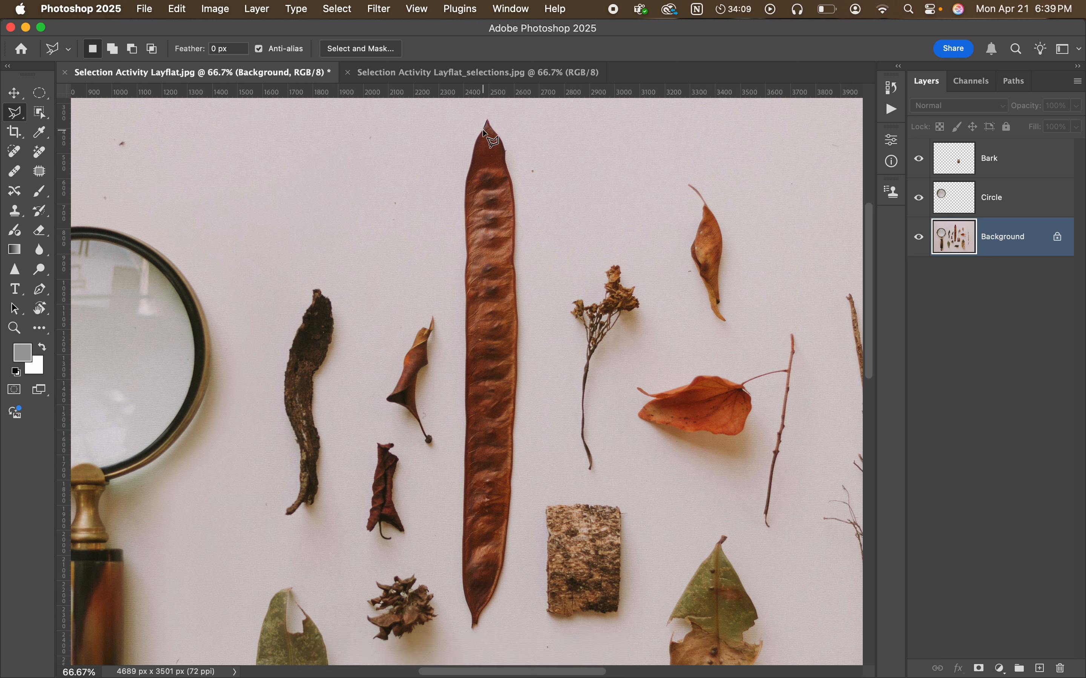
{"action": "left_click", "coordinate": [476, 139]}
{"action": "left_click", "coordinate": [465, 185]}
{"action": "left_click", "coordinate": [468, 254]}
{"action": "left_click", "coordinate": [466, 300]}
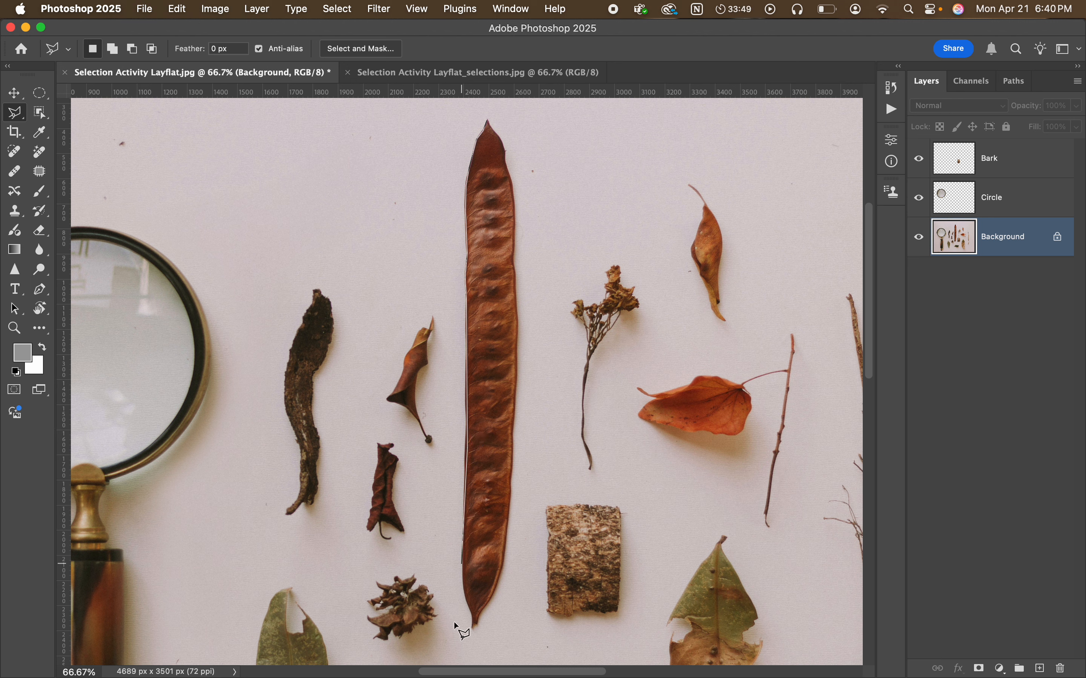
{"action": "left_click", "coordinate": [462, 578]}
{"action": "left_click", "coordinate": [479, 614]}
{"action": "left_click", "coordinate": [494, 595]}
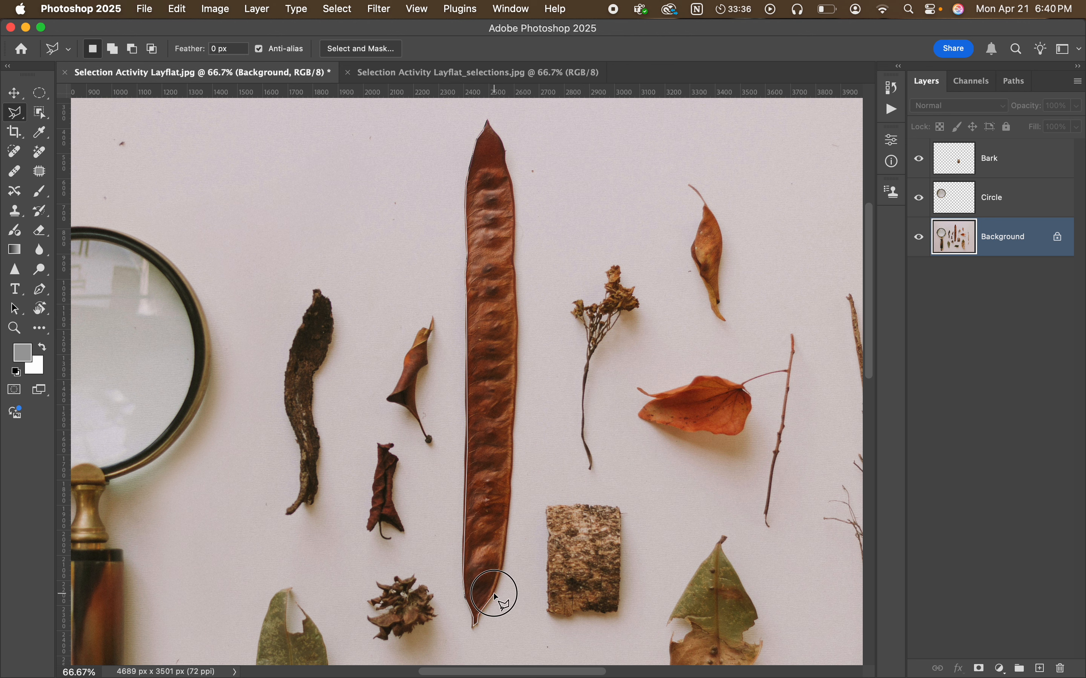
{"action": "left_click", "coordinate": [511, 504]}
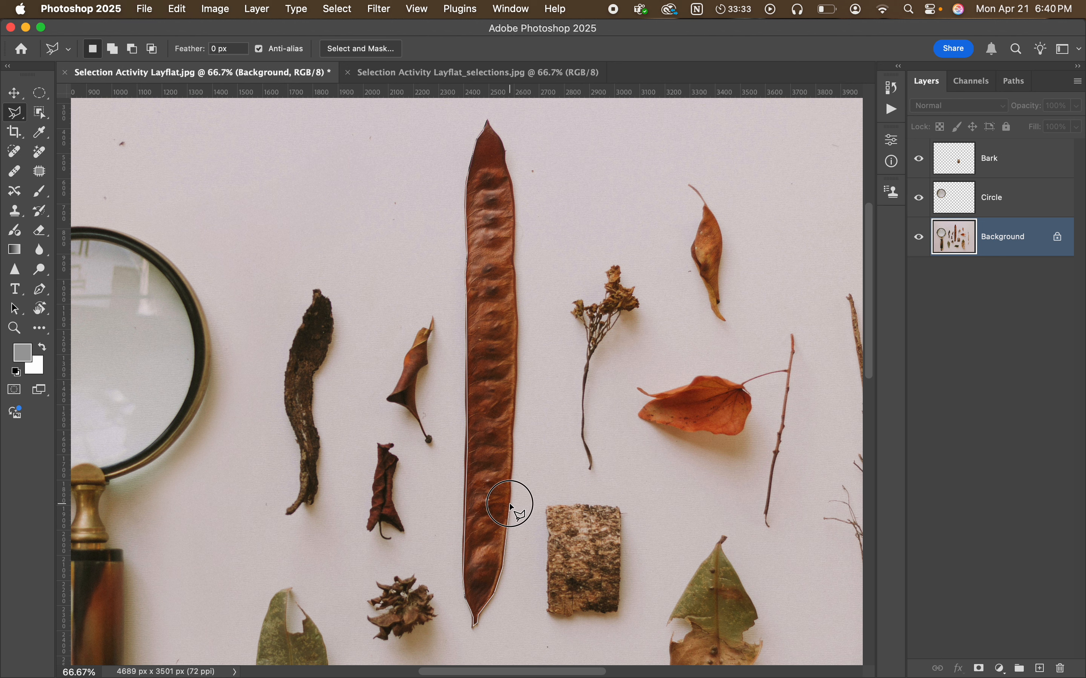
{"action": "left_click", "coordinate": [516, 360]}
{"action": "left_click", "coordinate": [514, 269]}
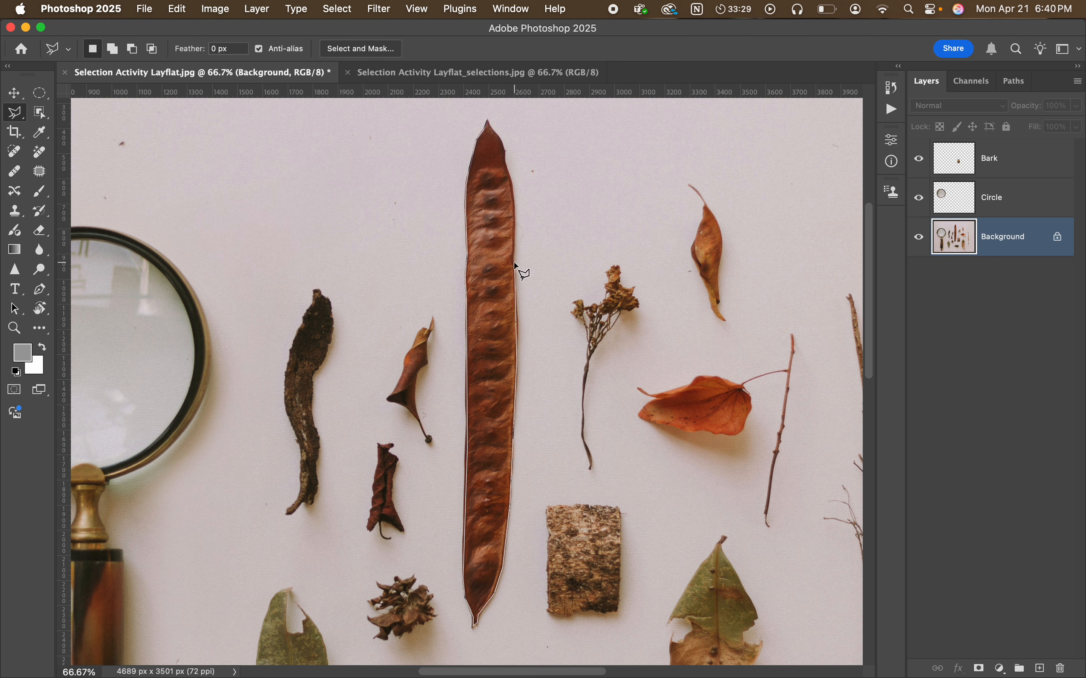
{"action": "left_click", "coordinate": [515, 249]}
{"action": "left_click", "coordinate": [513, 178]}
{"action": "left_click", "coordinate": [505, 151]}
{"action": "left_click", "coordinate": [489, 122]}
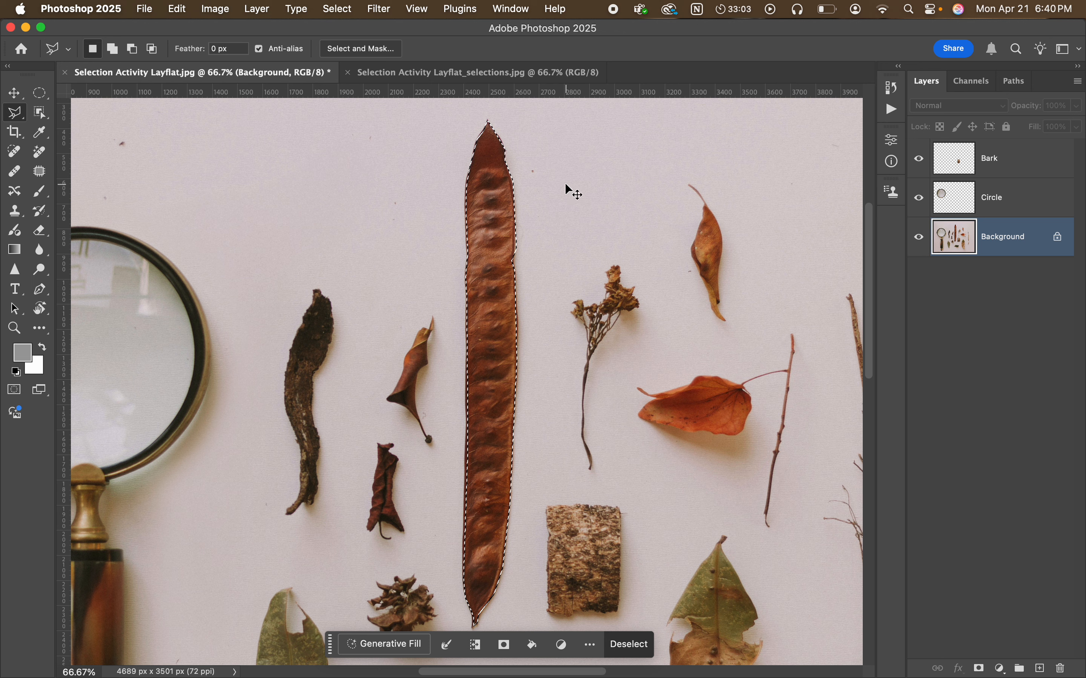
Step: Copy the selected pod onto a new layer and name that layer Bean
{"action": "key", "text": "super+j"}
{"action": "double_click", "coordinate": [992, 240]}
{"action": "type", "text": "Bea"}
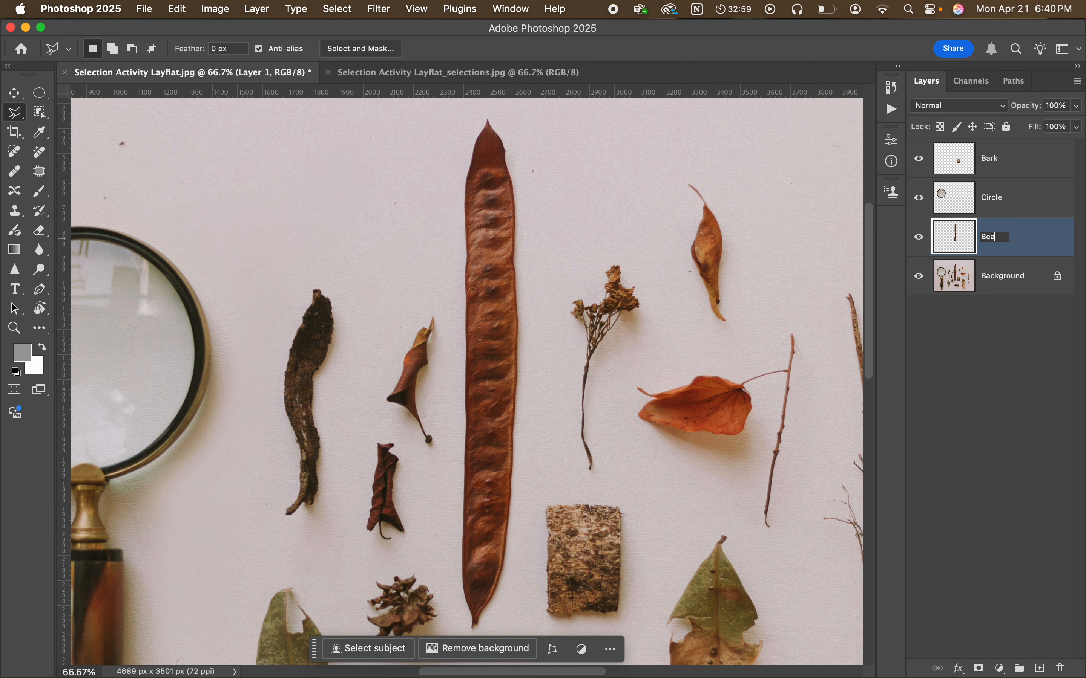
{"action": "type", "text": "n"}
{"action": "key", "text": "Return"}
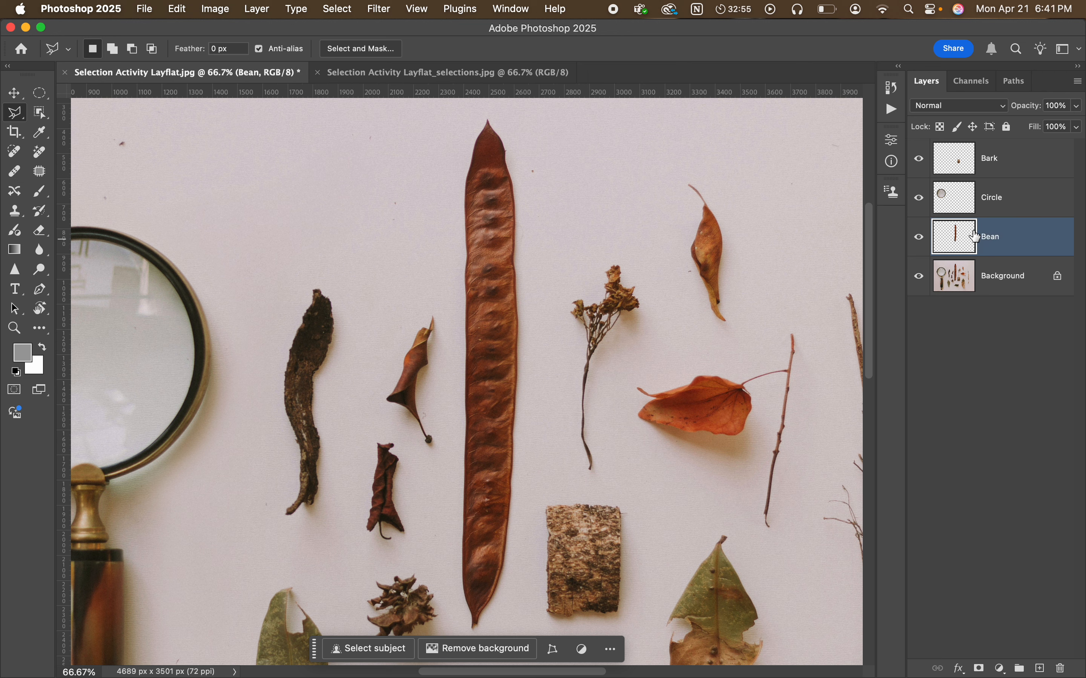
Step: Move the Bean layer to the top of the layer stack, above Bark and Circle
{"action": "mouse_move", "coordinate": [1025, 238]}
{"action": "left_mouse_down"}
{"action": "mouse_move", "coordinate": [1018, 184]}
{"action": "mouse_move", "coordinate": [1005, 213]}
{"action": "mouse_move", "coordinate": [1017, 219]}
{"action": "left_mouse_up"}
{"action": "left_click_drag", "start_coordinate": [1014, 278], "coordinate": [1006, 220]}
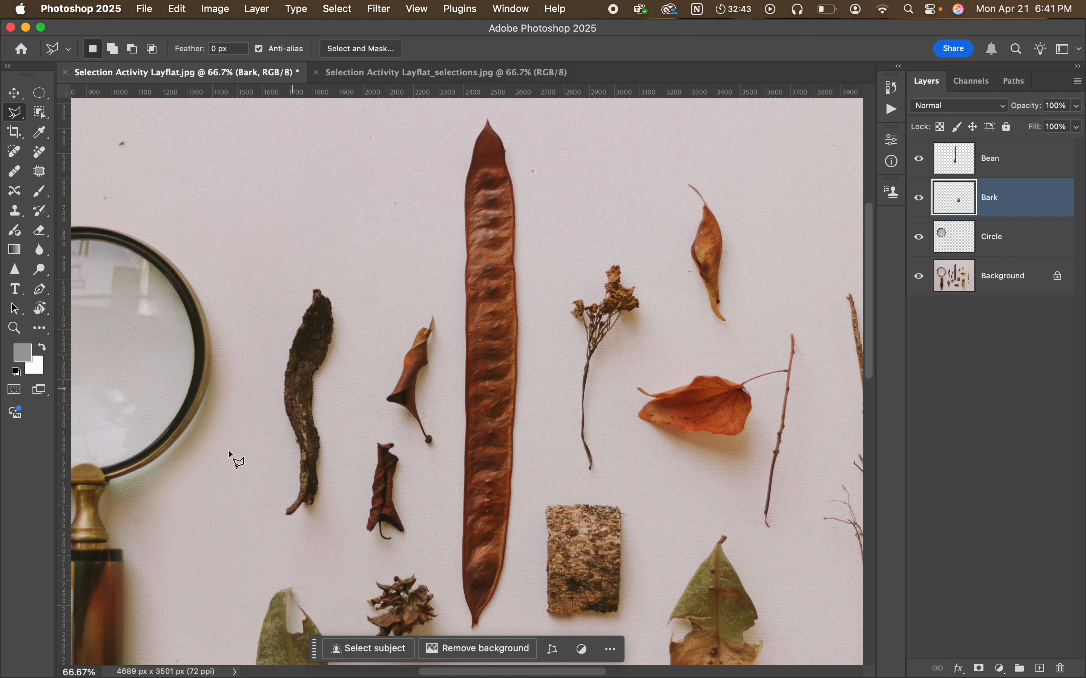
Step: Select the flat green leaf beside the magnifying glass handle with the Magnetic Lasso Tool, following its edge and the torn notch near its upper tip
{"action": "scroll", "coordinate": [272, 523], "scroll_direction": "down", "scroll_amount": 10}
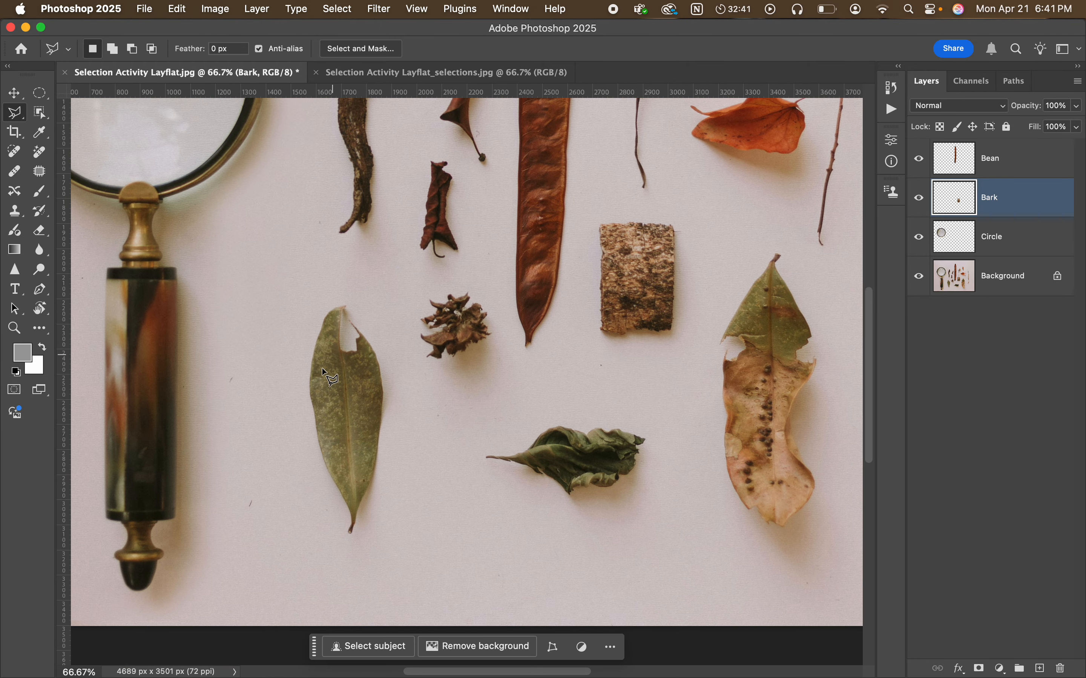
{"action": "left_click", "coordinate": [14, 113]}
{"action": "left_click", "coordinate": [94, 154]}
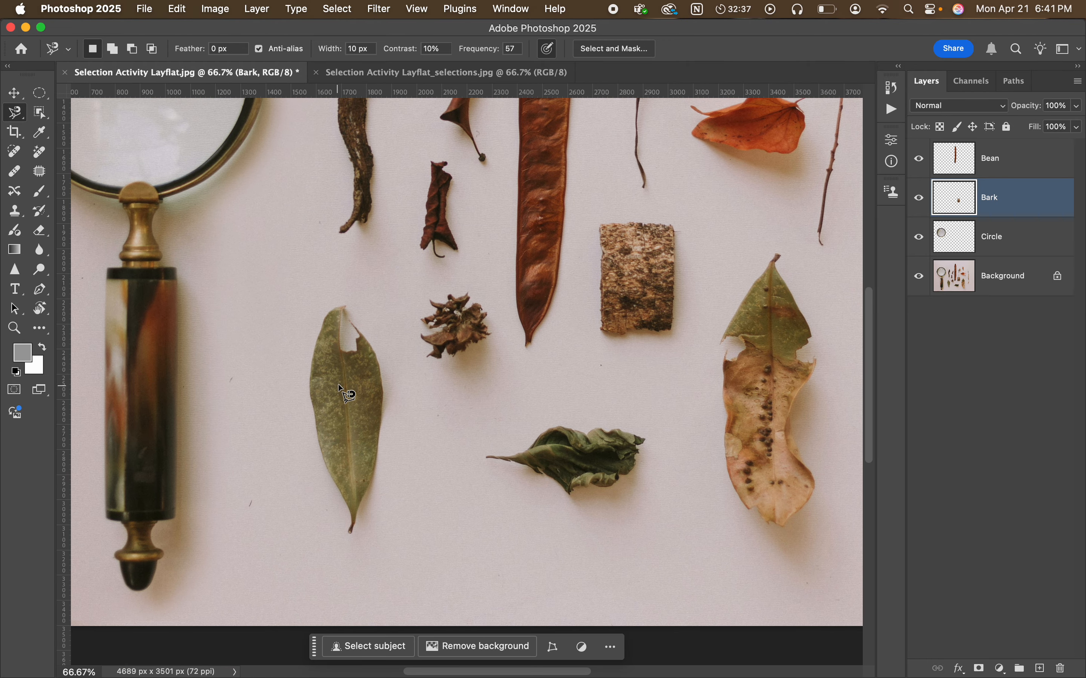
{"action": "key", "text": "super+plus"}
{"action": "key", "text": "super+plus"}
{"action": "left_click_drag", "start_coordinate": [338, 385], "coordinate": [645, 228]}
{"action": "key", "text": "super+minus"}
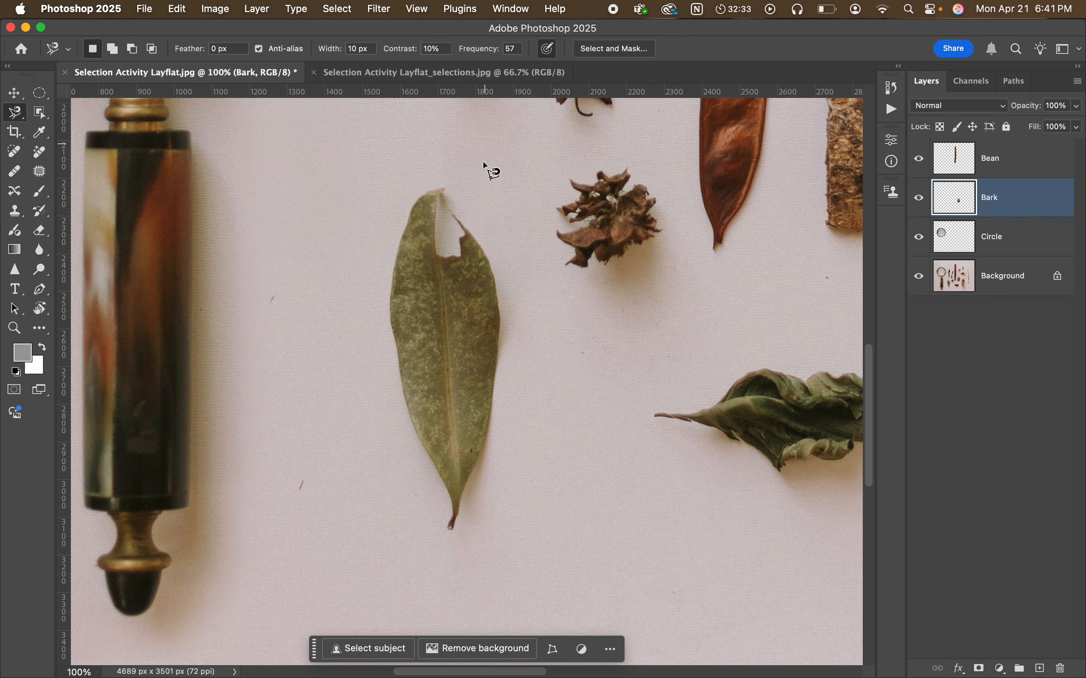
{"action": "scroll", "coordinate": [439, 187], "scroll_direction": "right", "scroll_amount": 1}
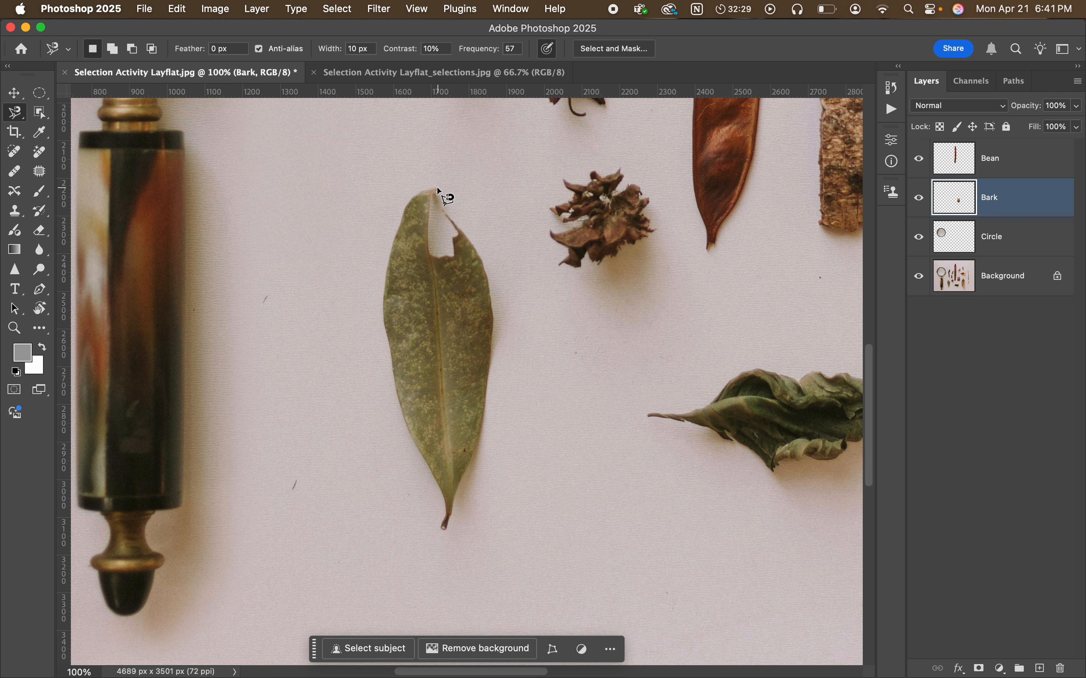
{"action": "left_click", "coordinate": [437, 188]}
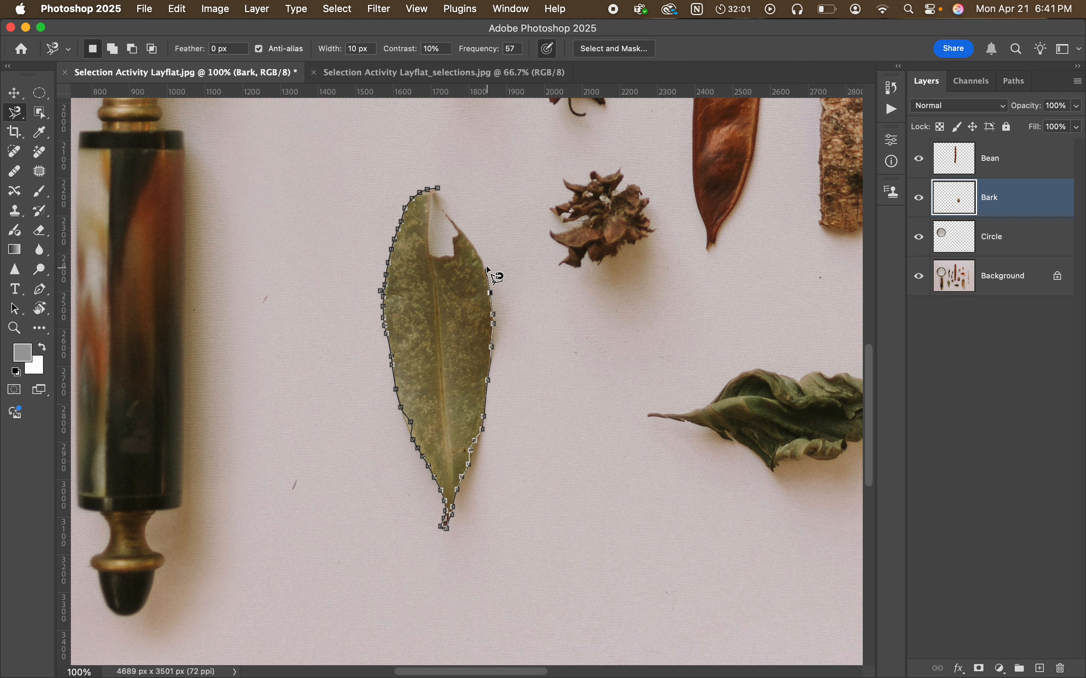
{"action": "left_click", "coordinate": [449, 219]}
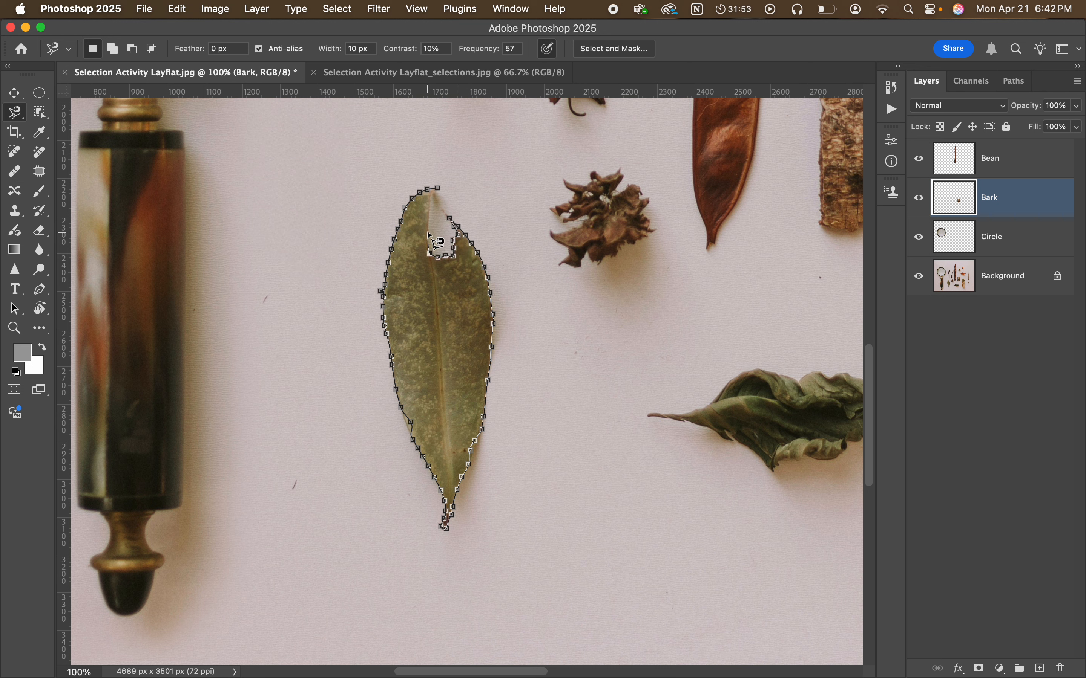
{"action": "left_click", "coordinate": [437, 190]}
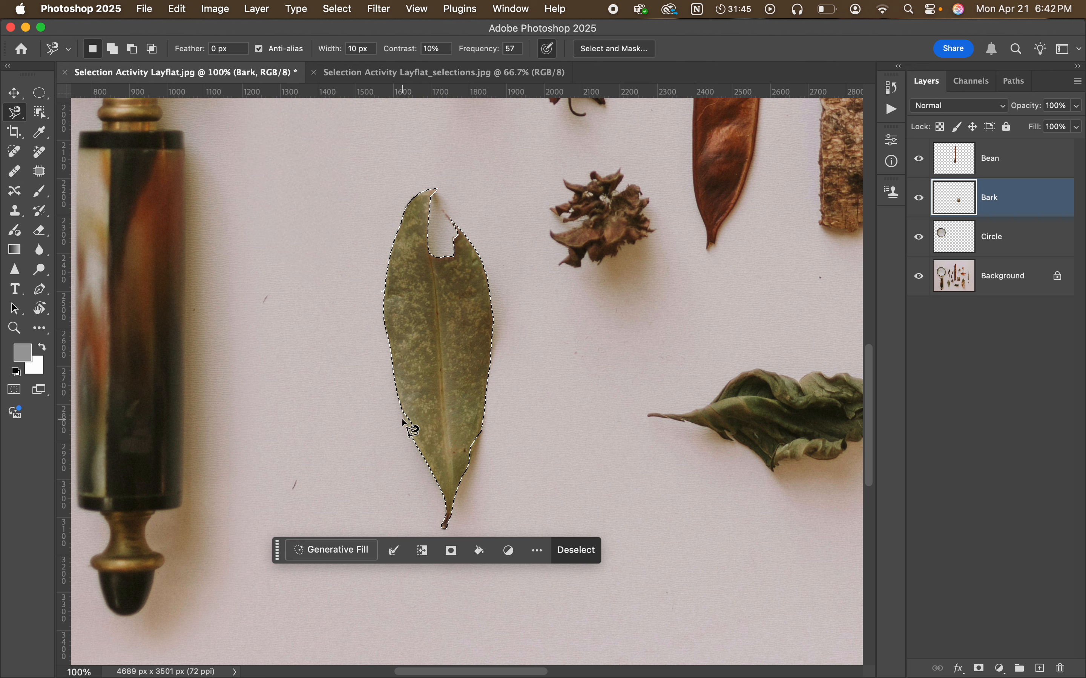
Step: Add the missed slivers along the green leaf's lower left and lower right edges to the selection
{"action": "key", "text": "shift"}
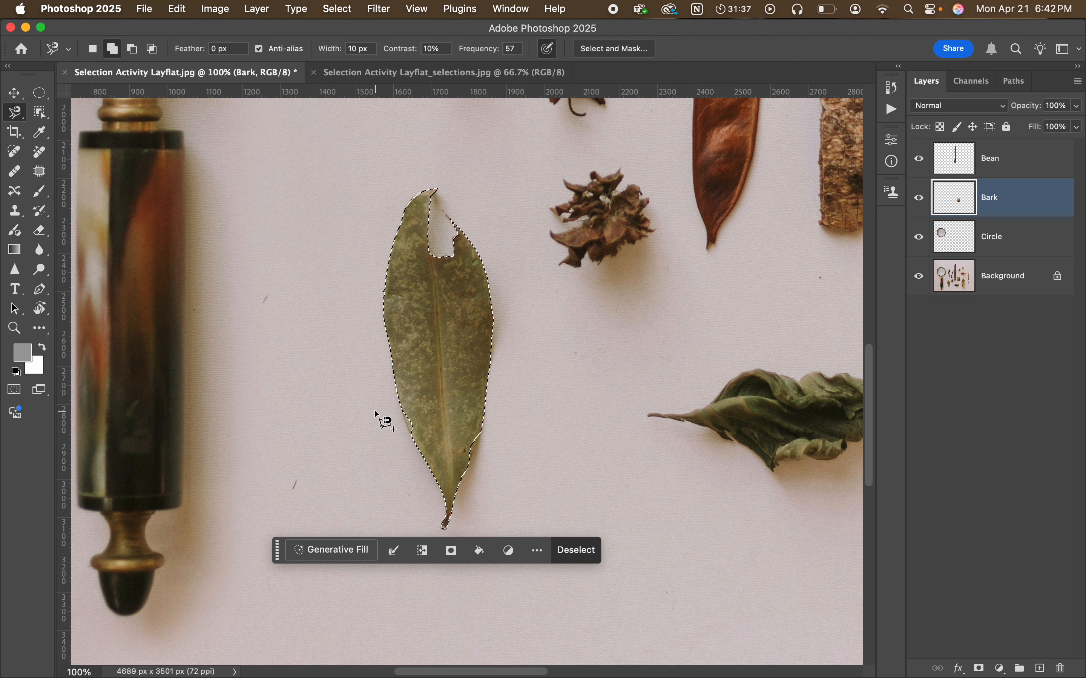
{"action": "left_click", "coordinate": [401, 408]}
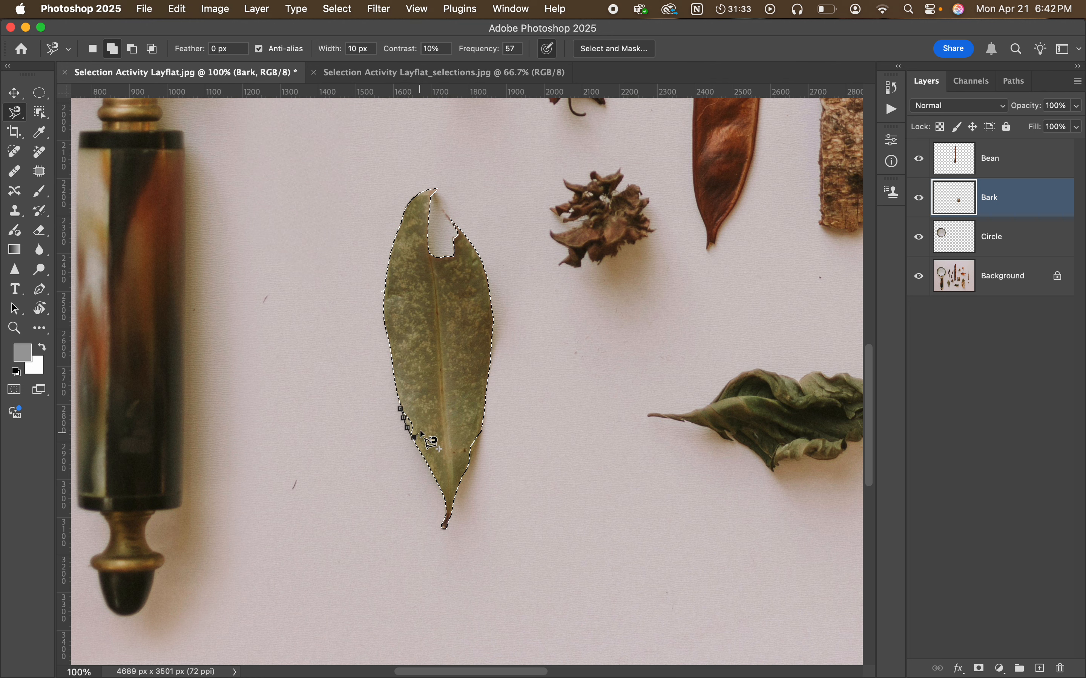
{"action": "left_click", "coordinate": [401, 409]}
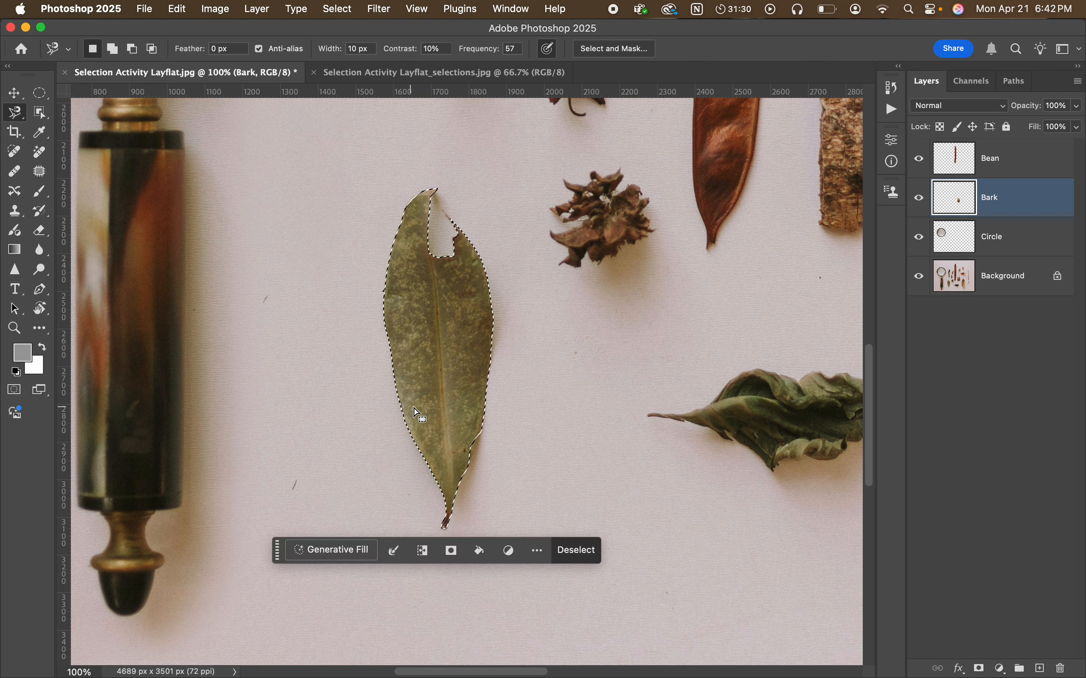
{"action": "left_click", "coordinate": [483, 433], "text": "shift"}
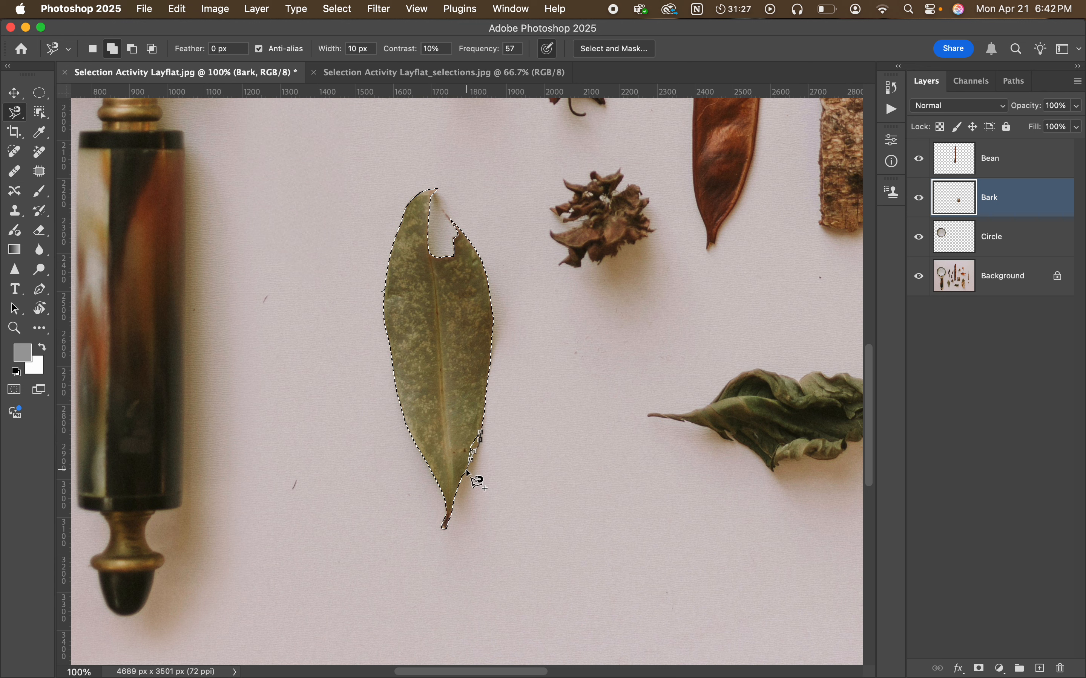
{"action": "left_click", "coordinate": [478, 432]}
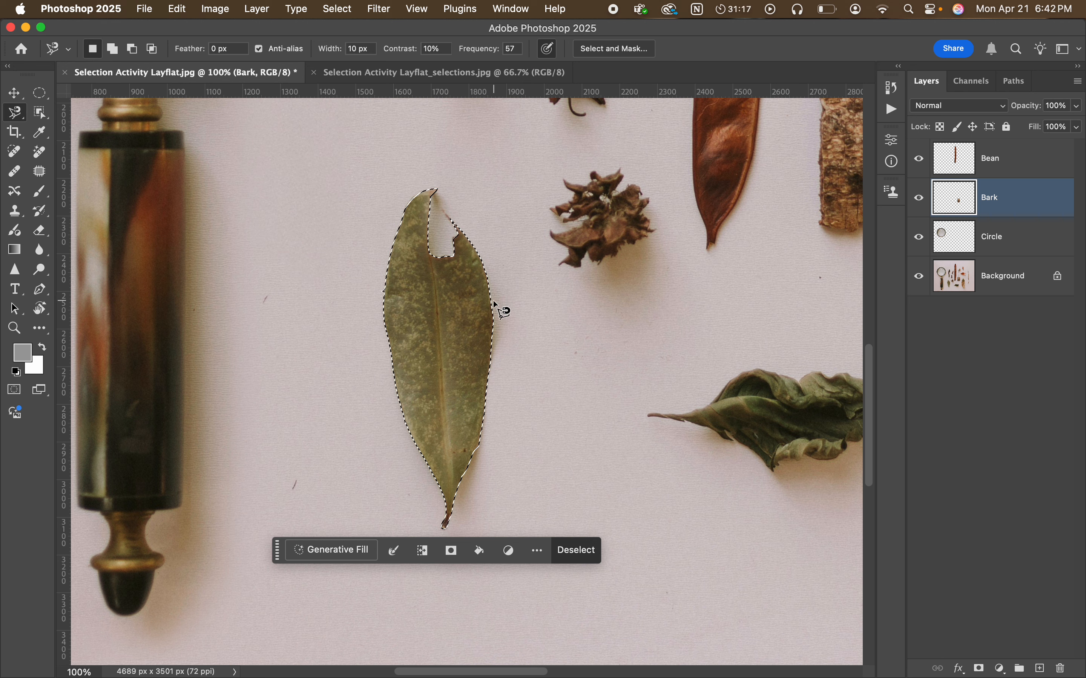
Step: Try subtracting a small patch at the green leaf's right edge from the selection, and undo the subtraction
{"action": "key", "text": "alt"}
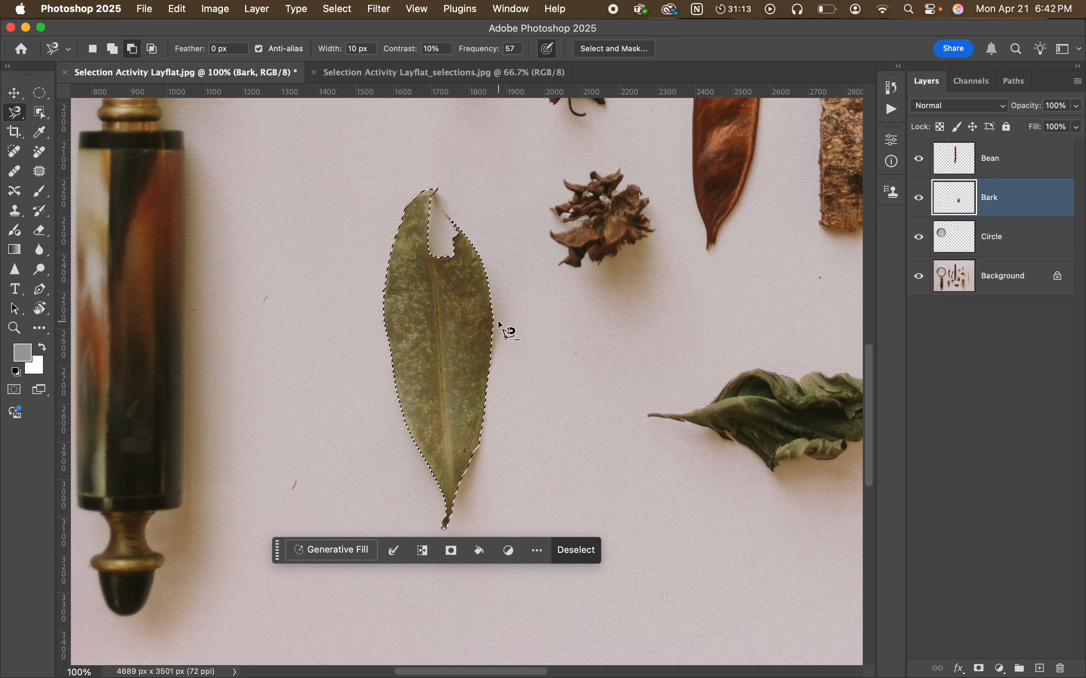
{"action": "left_click", "coordinate": [496, 321]}
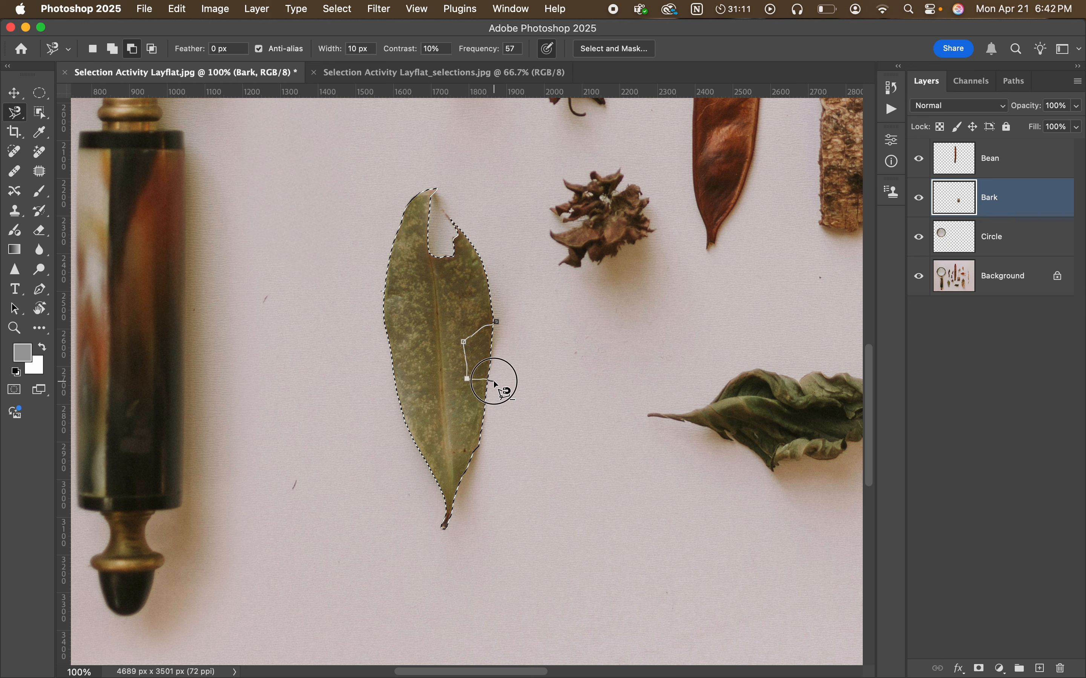
{"action": "left_click", "coordinate": [497, 322]}
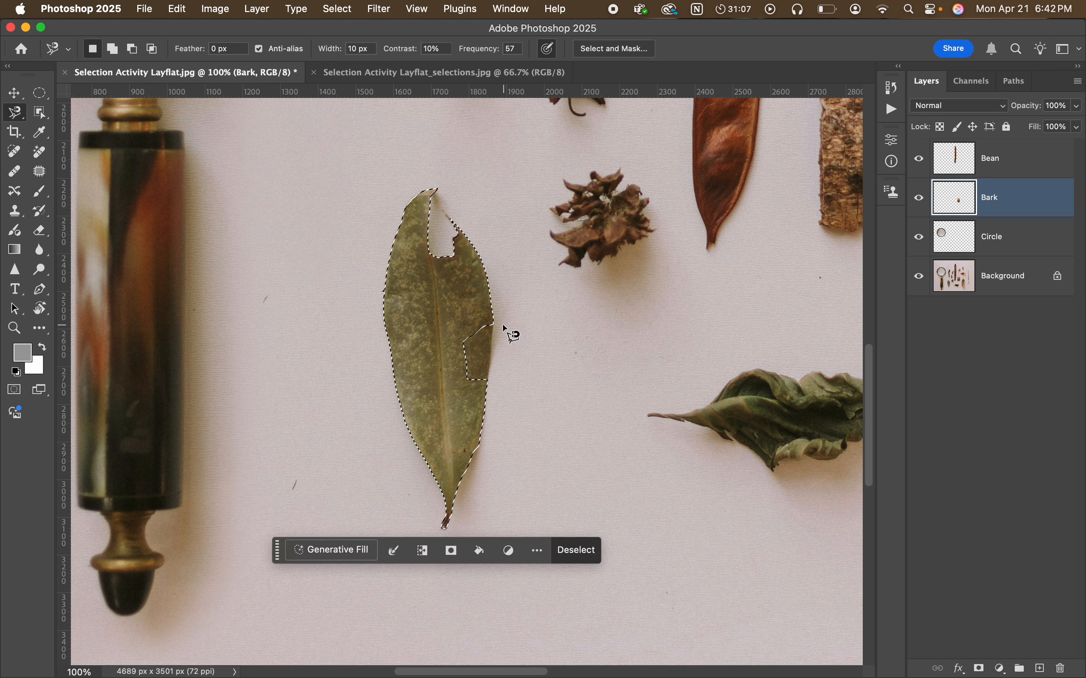
{"action": "key", "text": "super+z"}
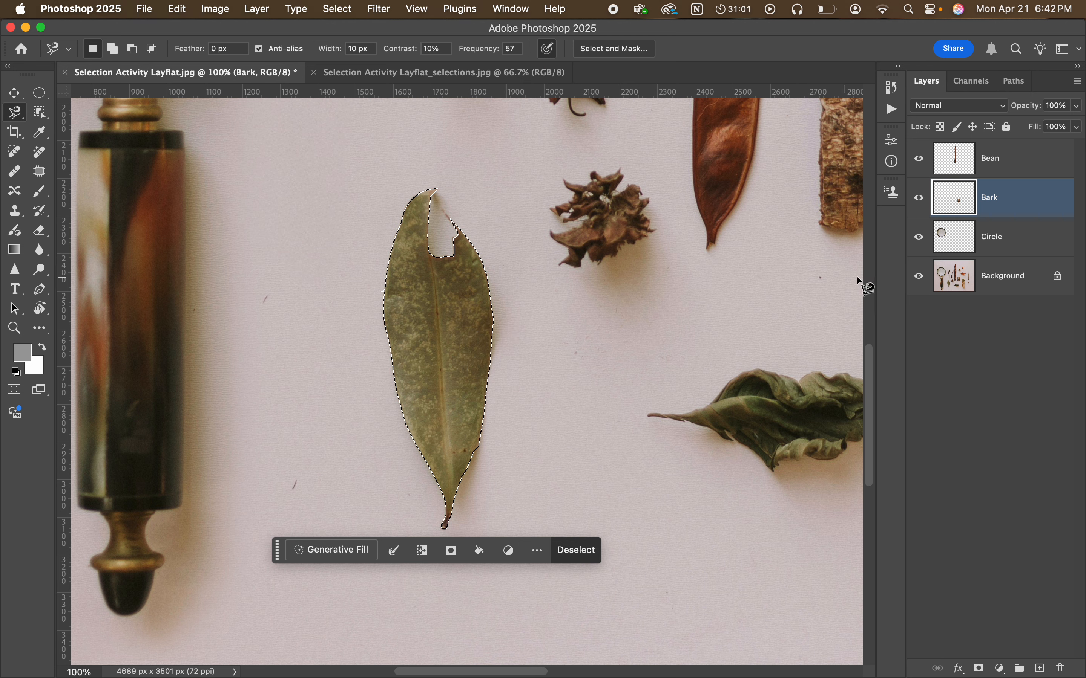
Step: Copy the selected leaf from the Background layer, paste it onto a new layer and name that layer Green Leaf
{"action": "left_click", "coordinate": [1011, 292]}
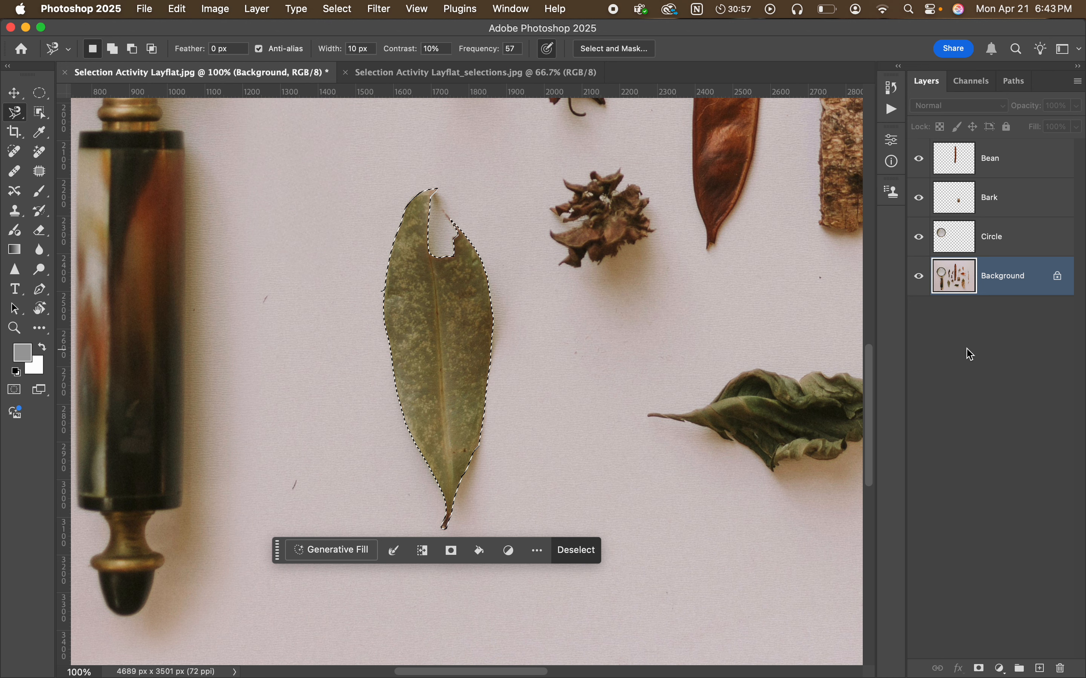
{"action": "key", "text": "super+c"}
{"action": "key", "text": "super+v"}
{"action": "left_click", "coordinate": [993, 278]}
{"action": "double_click", "coordinate": [992, 278]}
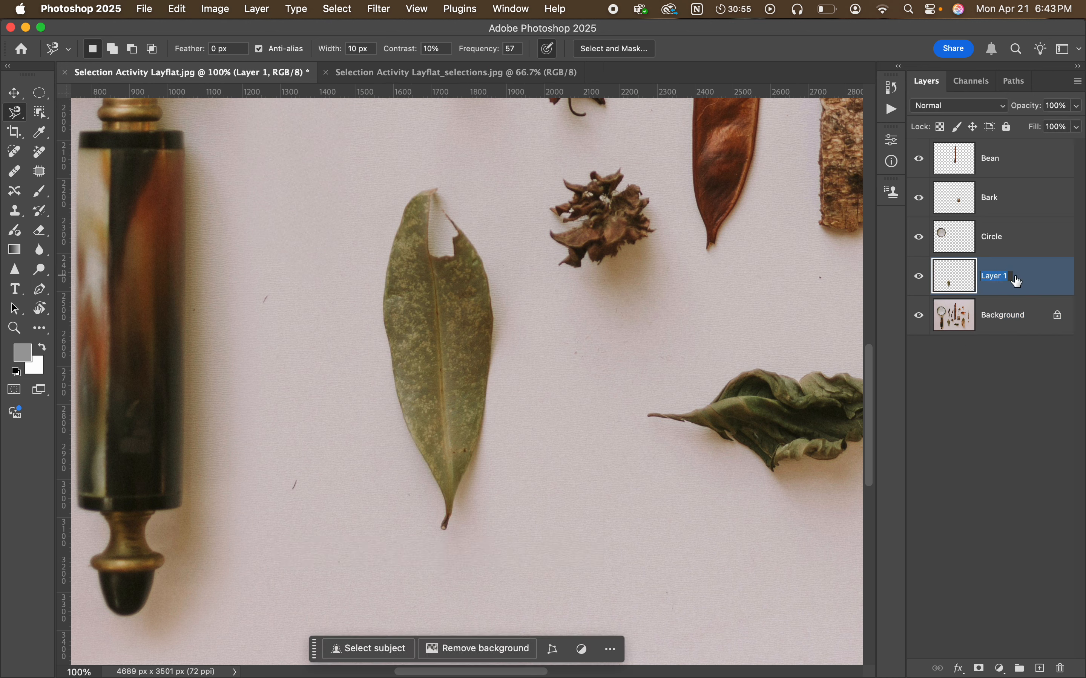
{"action": "type", "text": "Green Leaf"}
{"action": "key", "text": "Return"}
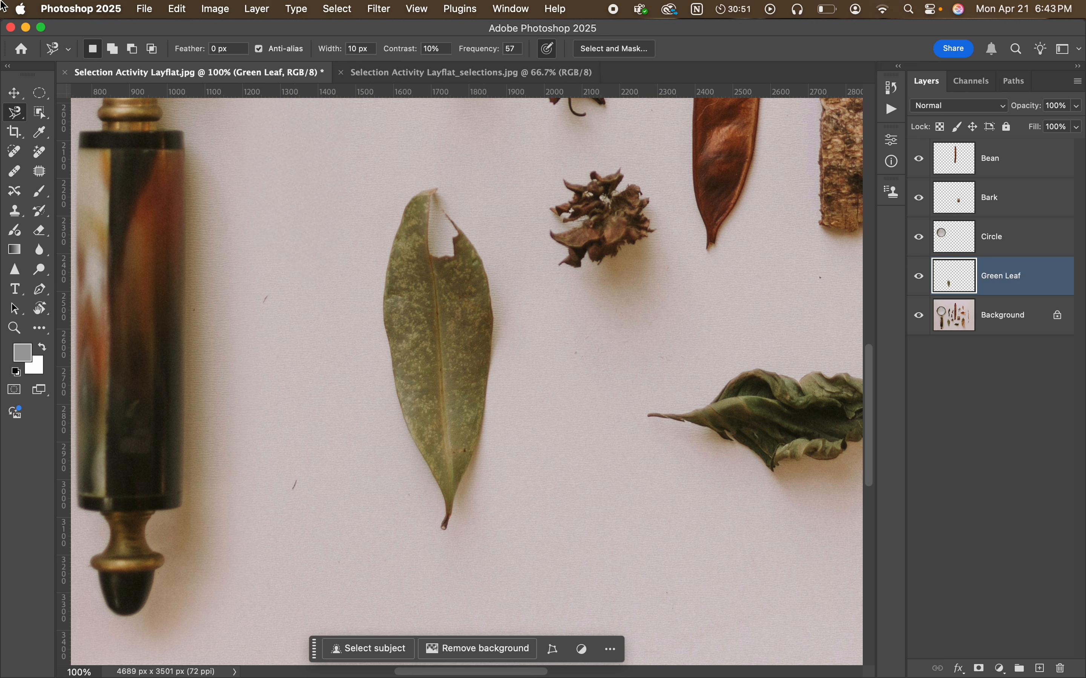
Step: Deselect all layers and check the annotated Selection Activity Layflat_selections.jpg for the next object and its selection tool
{"action": "left_click", "coordinate": [15, 95]}
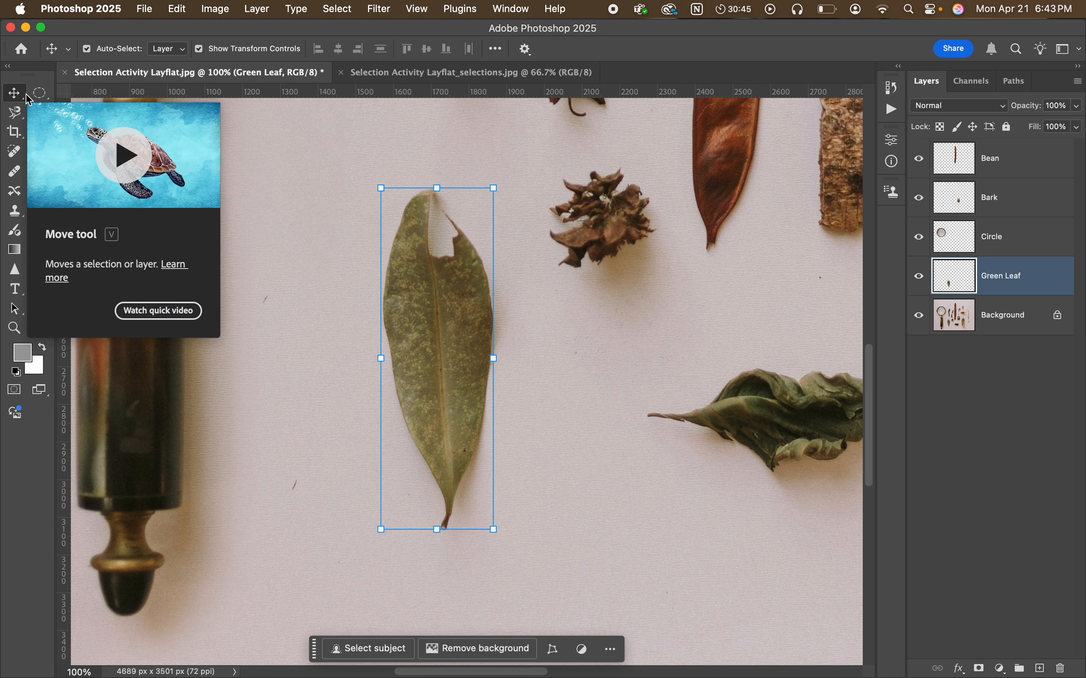
{"action": "left_click", "coordinate": [294, 240]}
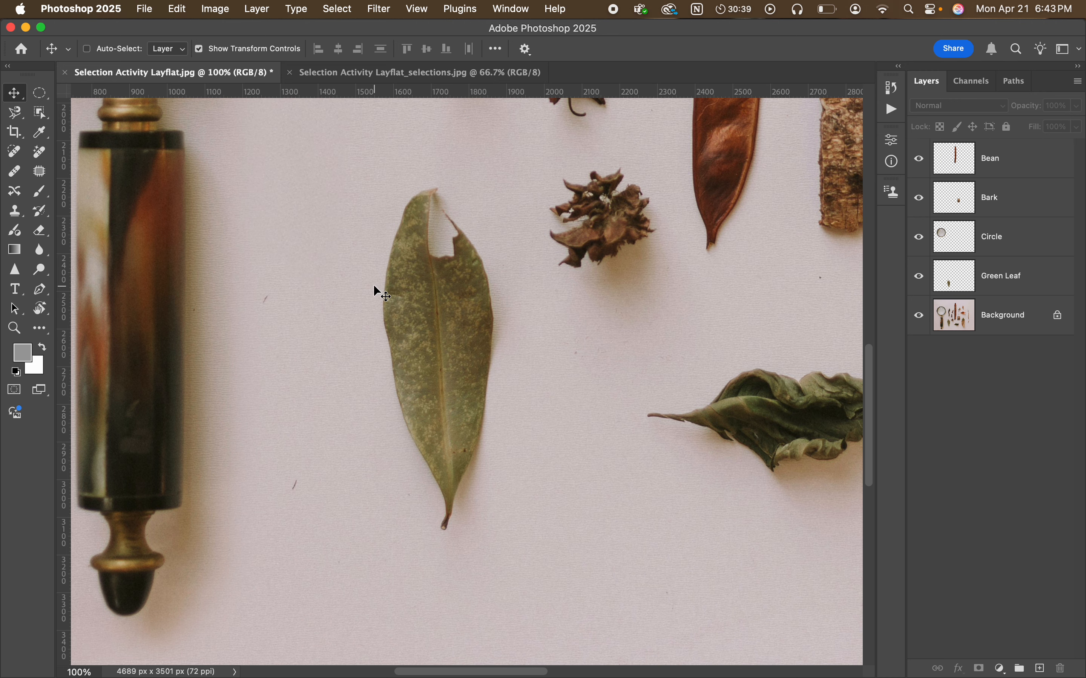
{"action": "key", "text": "super+minus"}
{"action": "key", "text": "super+minus"}
{"action": "left_click_drag", "start_coordinate": [501, 287], "coordinate": [380, 419]}
{"action": "key", "text": "super+minus"}
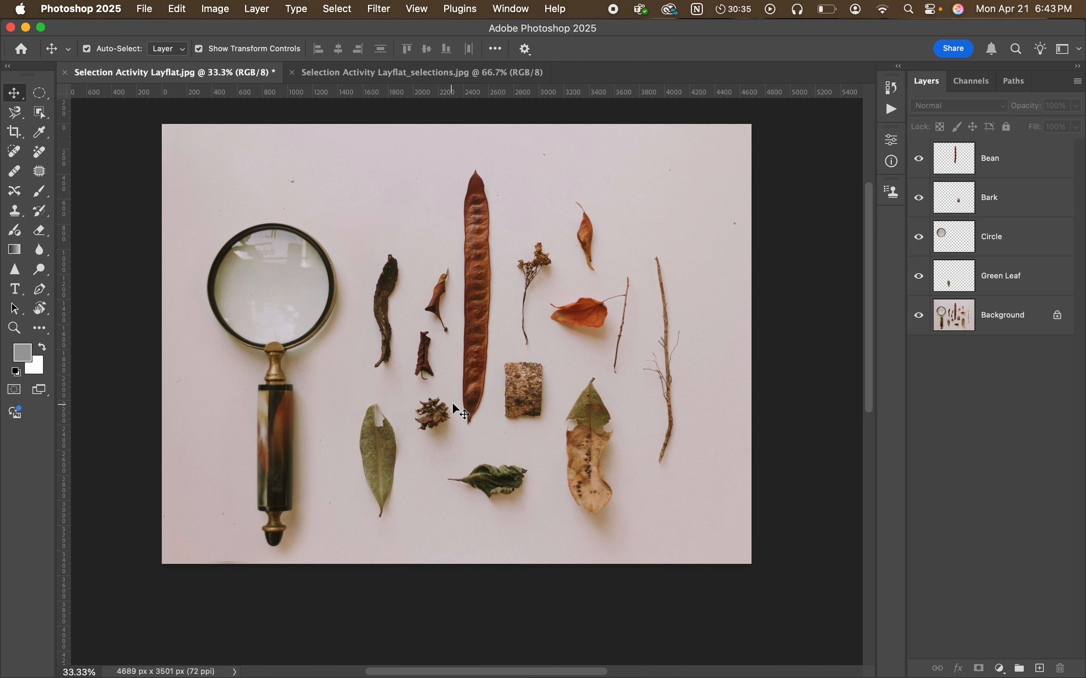
{"action": "scroll", "coordinate": [559, 497], "scroll_direction": "up", "scroll_amount": 3}
{"action": "scroll", "coordinate": [559, 497], "scroll_direction": "right", "scroll_amount": 2}
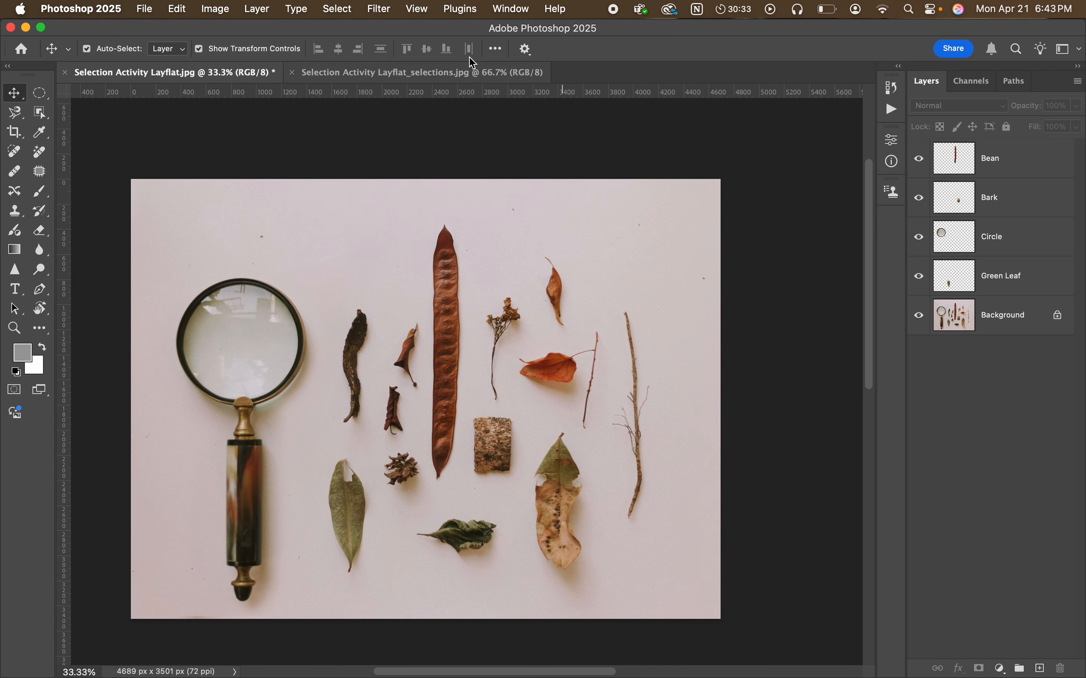
{"action": "left_click", "coordinate": [428, 76]}
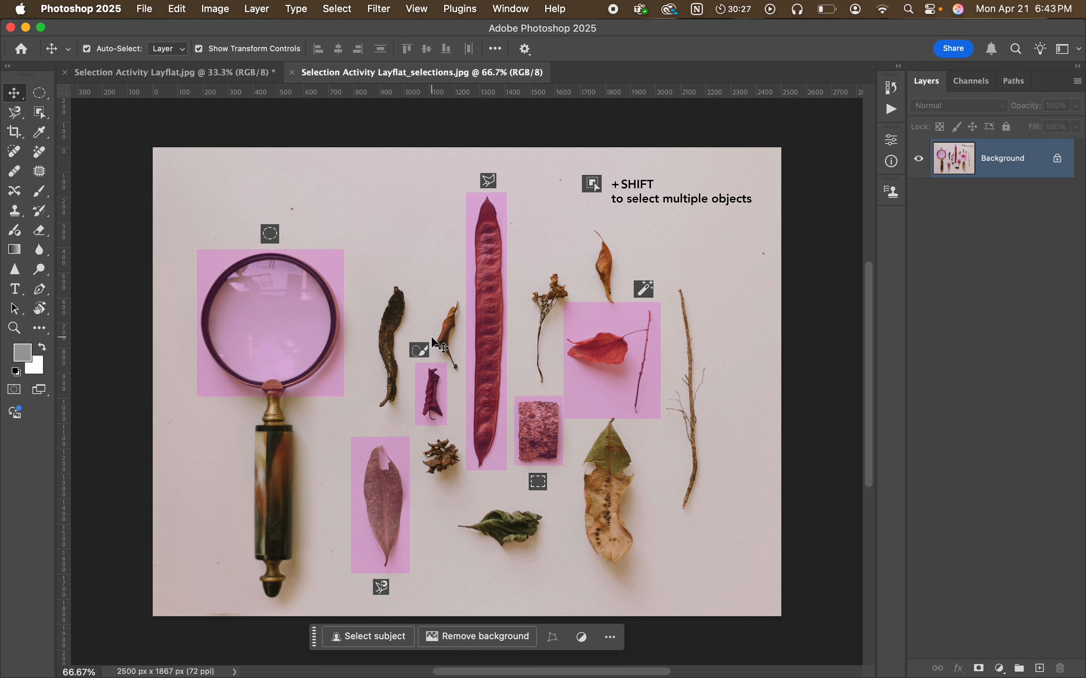
{"action": "left_click", "coordinate": [193, 72]}
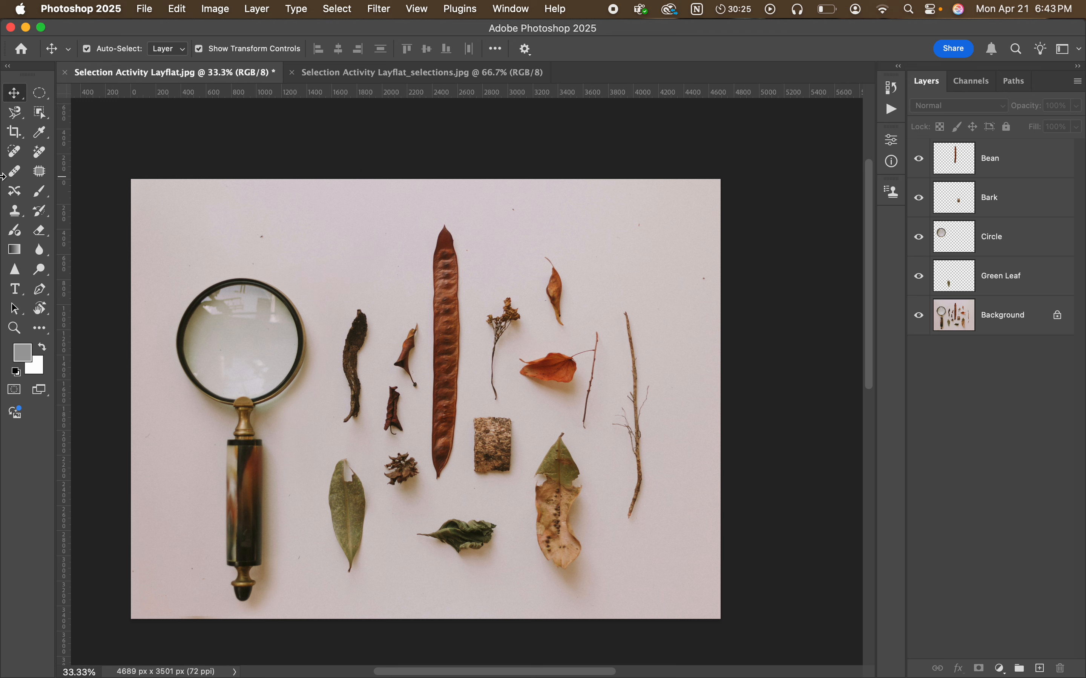
Step: Switch to the Quick Selection Tool and make the Background layer active in Selection Activity Layflat.jpg
{"action": "left_click", "coordinate": [19, 115]}
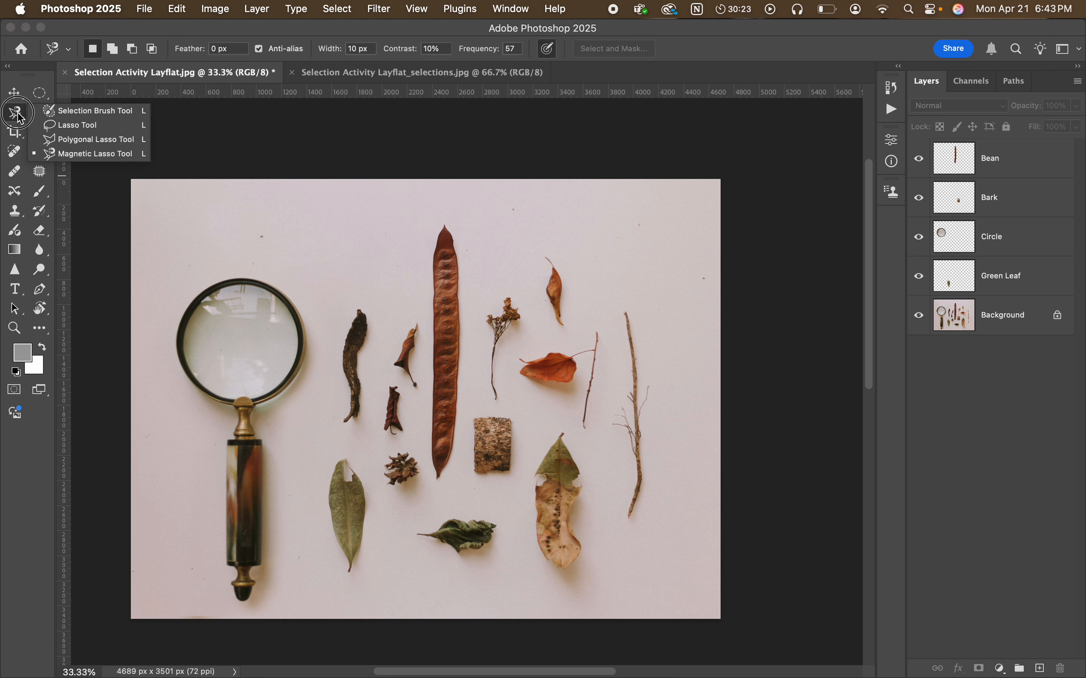
{"action": "left_click", "coordinate": [11, 113]}
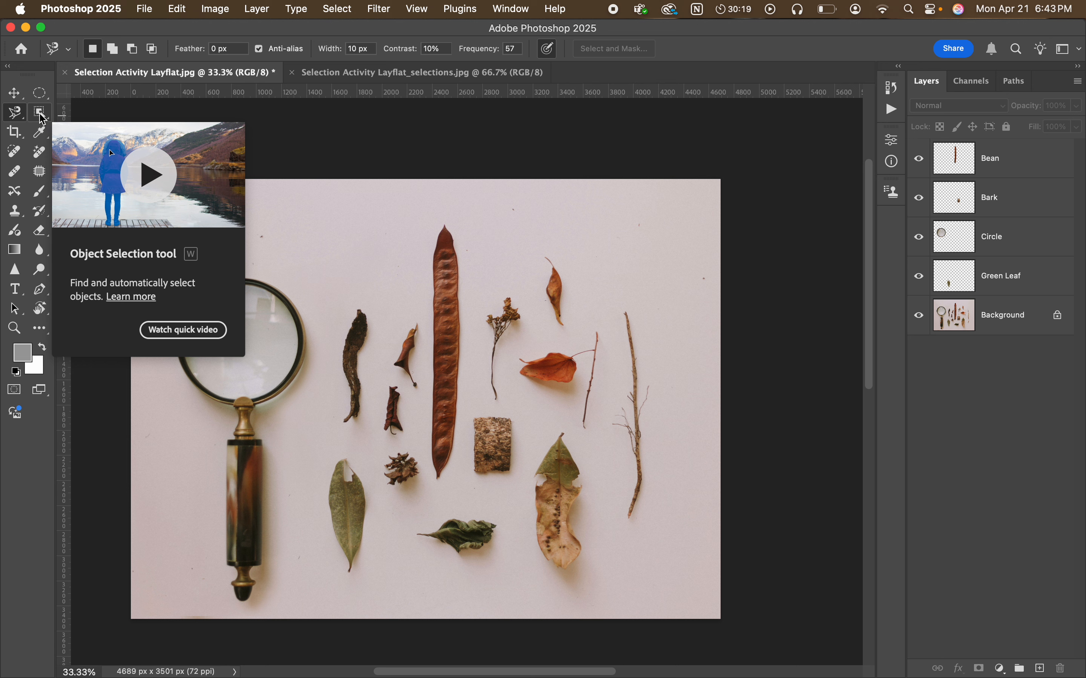
{"action": "left_click", "coordinate": [41, 116]}
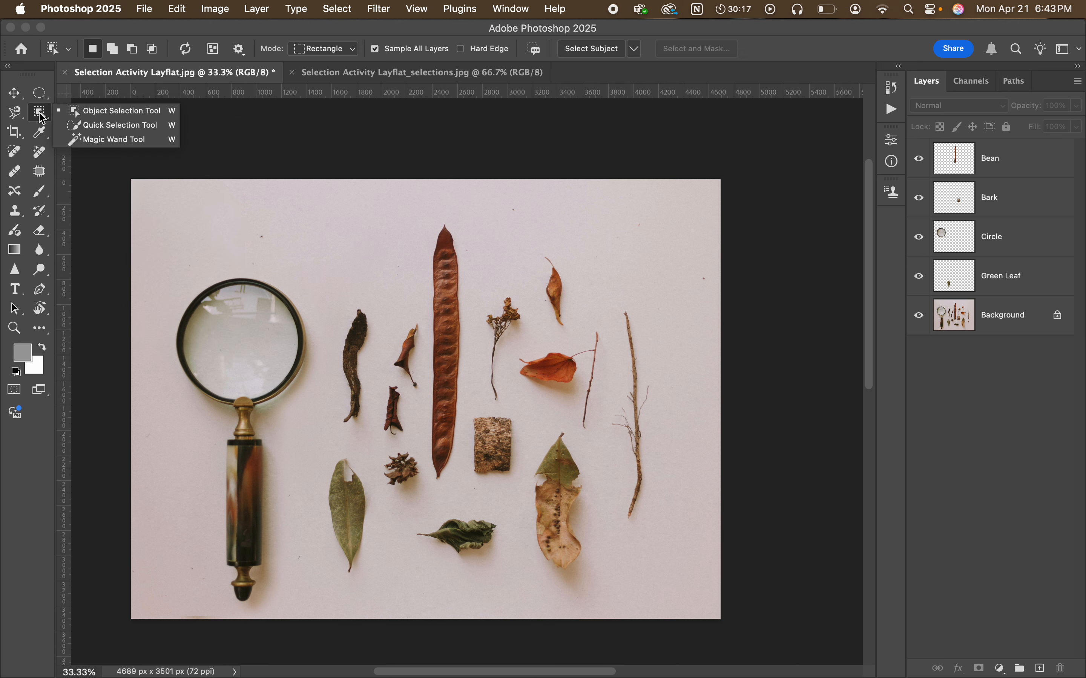
{"action": "left_click", "coordinate": [133, 129]}
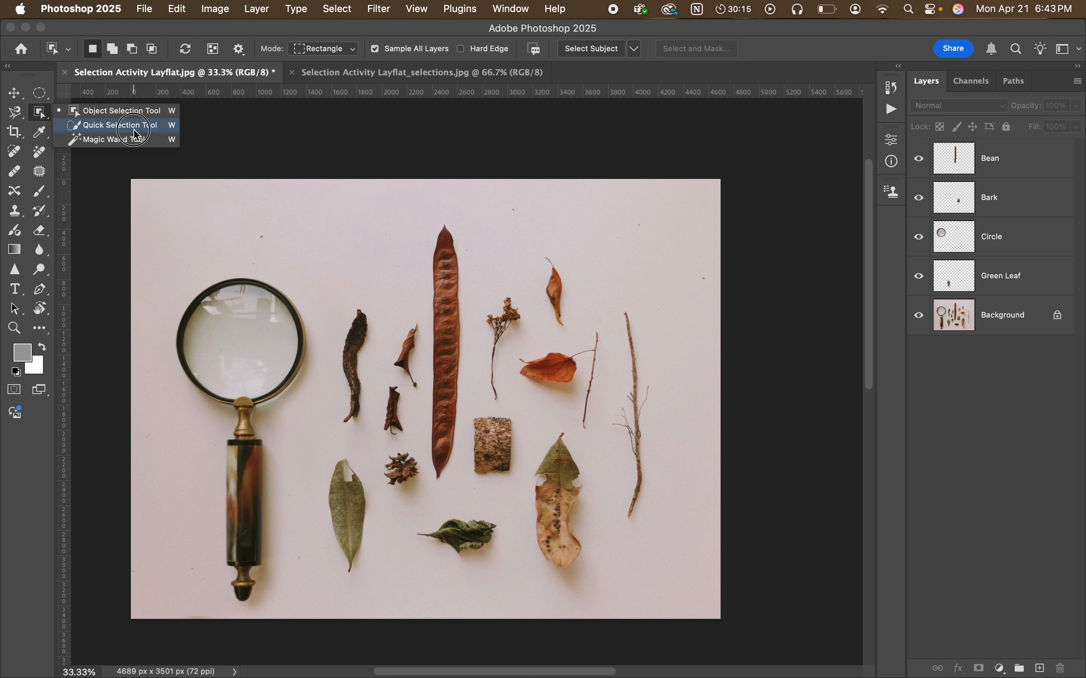
{"action": "left_click", "coordinate": [137, 134]}
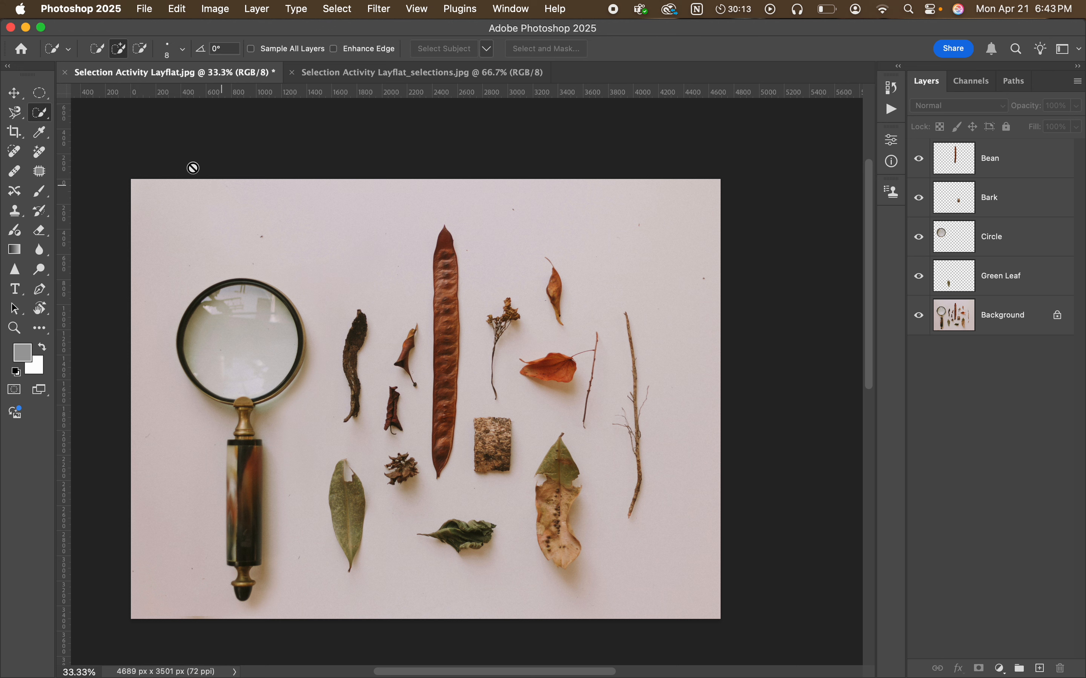
{"action": "left_click", "coordinate": [1012, 322]}
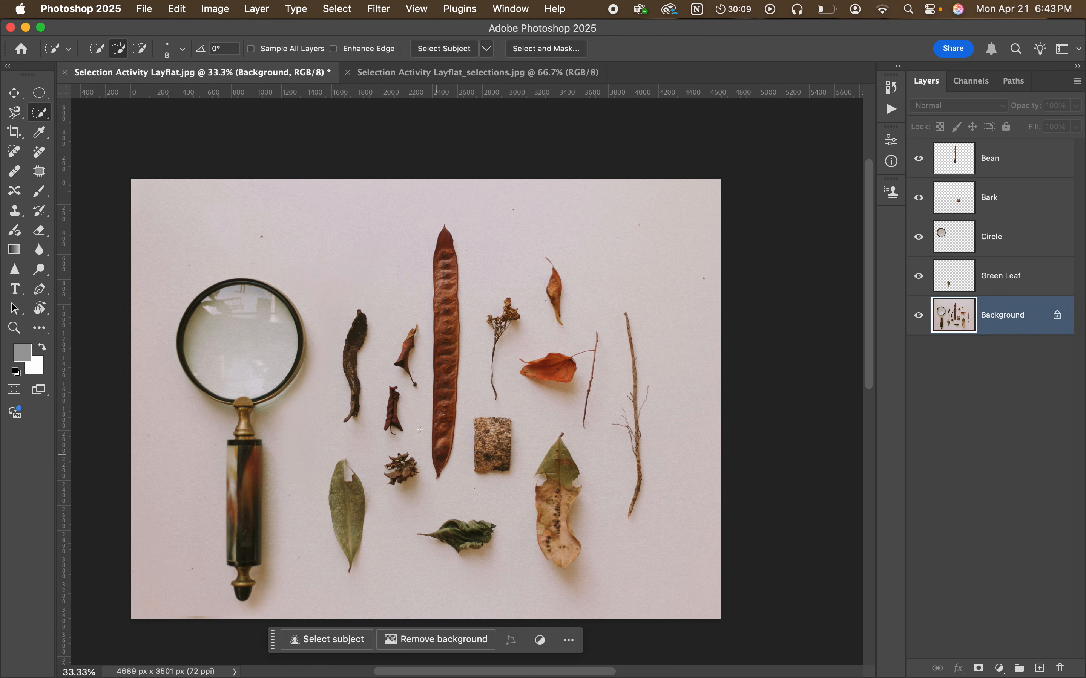
Step: Start a new selection of the small curled red-brown leaf between the dark pod and the bean, using a 26 px Quick Selection brush
{"action": "key", "text": "super+equal"}
{"action": "key", "text": "super+equal"}
{"action": "key", "text": "super+equal"}
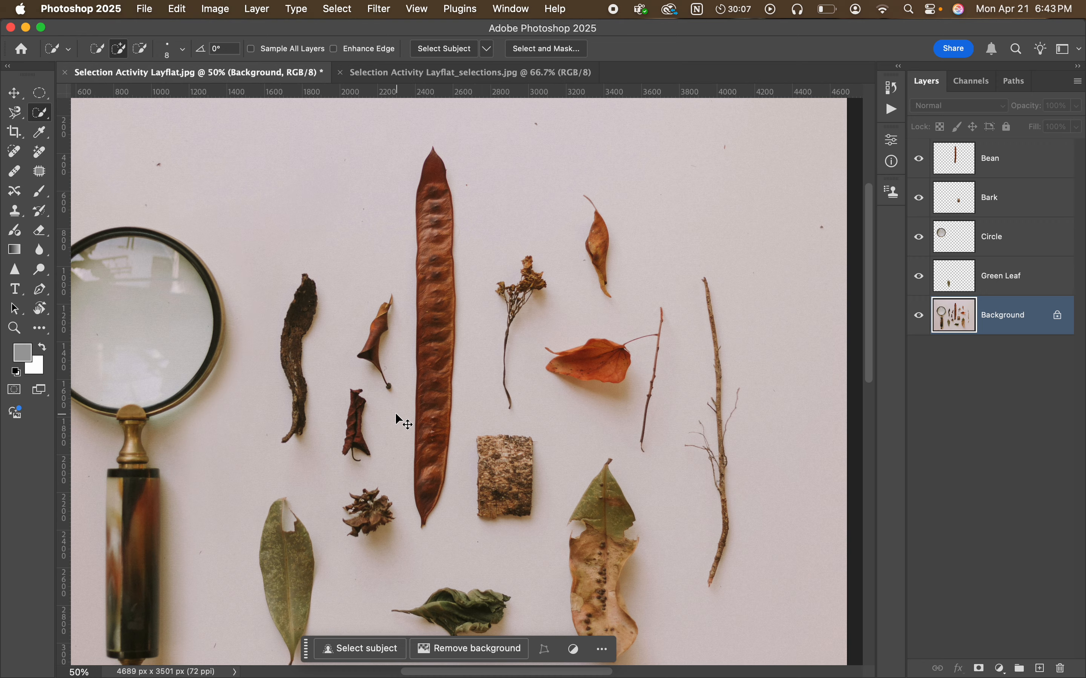
{"action": "left_click_drag", "start_coordinate": [428, 393], "coordinate": [602, 338]}
{"action": "key", "text": "super+equal"}
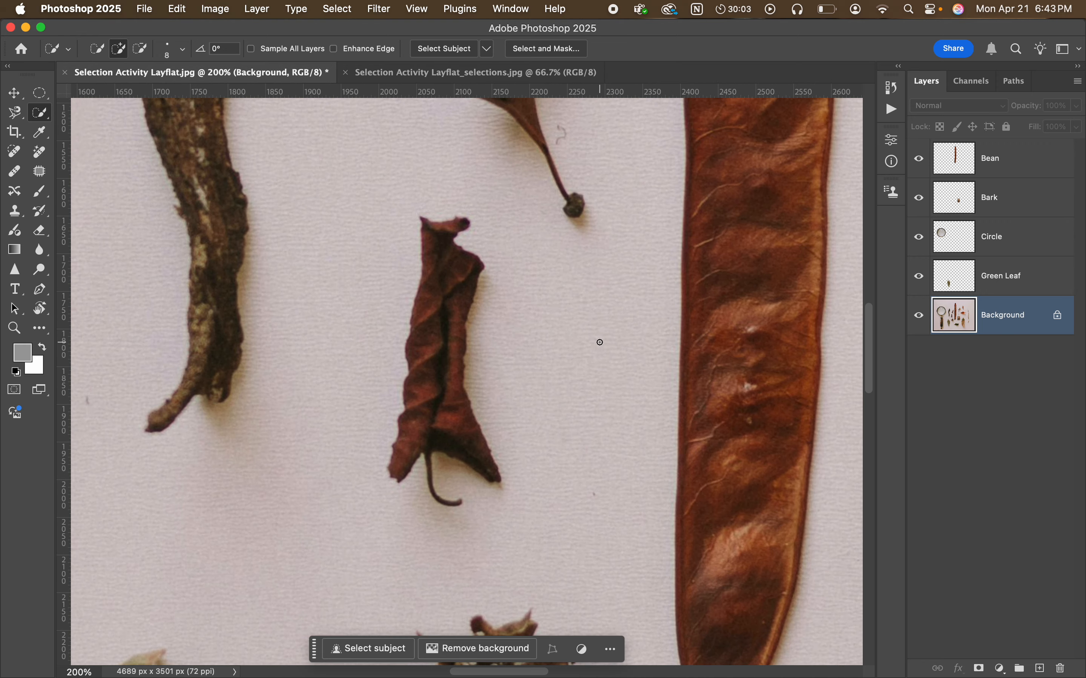
{"action": "left_click", "coordinate": [97, 48]}
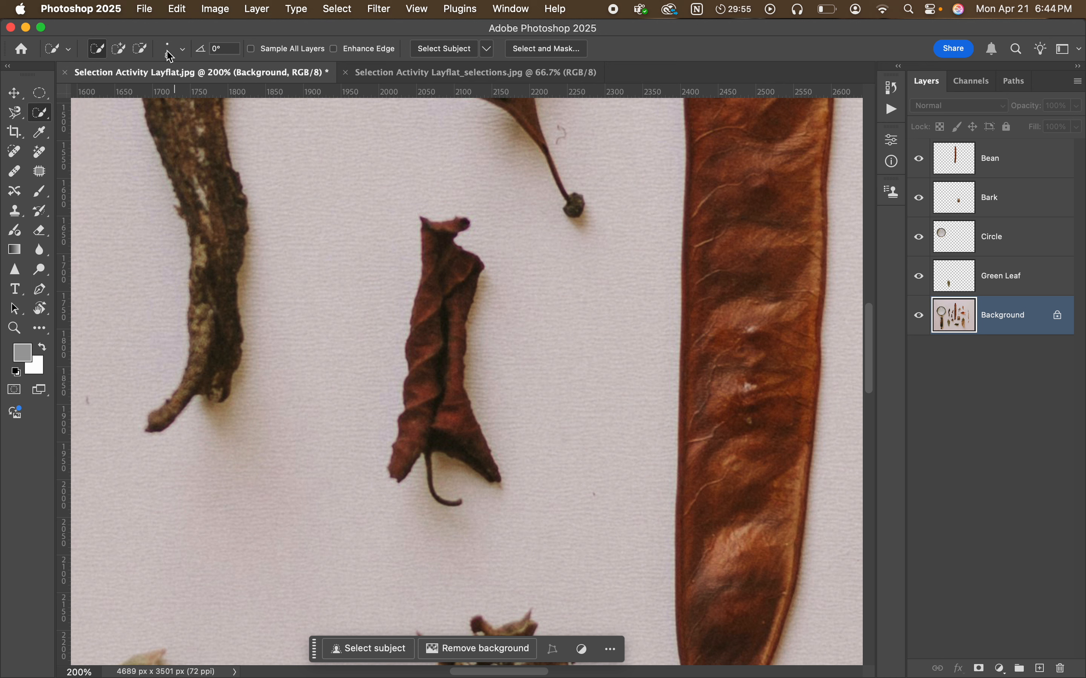
{"action": "left_click", "coordinate": [183, 50]}
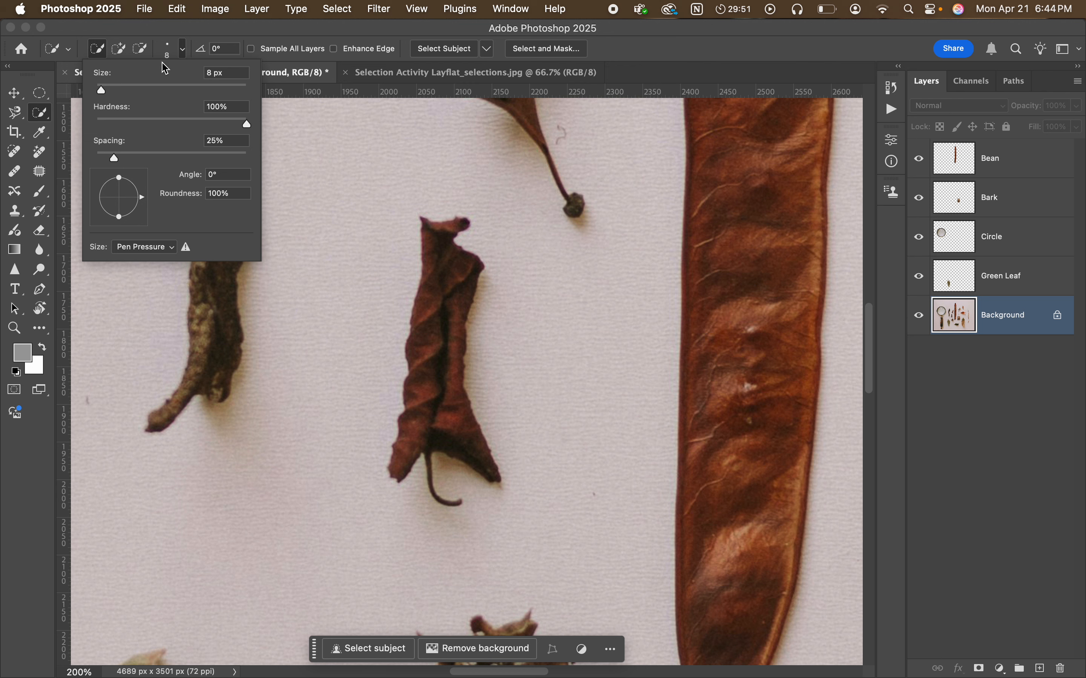
{"action": "left_click_drag", "start_coordinate": [101, 92], "coordinate": [110, 90]}
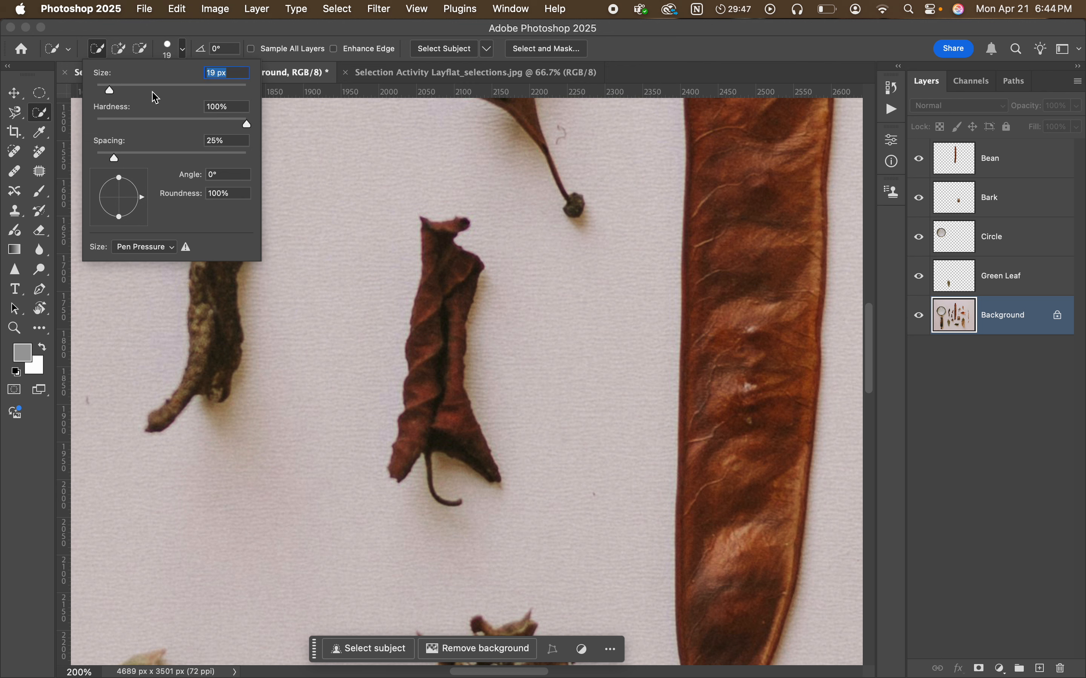
{"action": "left_click_drag", "start_coordinate": [120, 87], "coordinate": [114, 89]}
{"action": "left_click", "coordinate": [440, 238]}
{"action": "left_click_drag", "start_coordinate": [438, 237], "coordinate": [439, 250]}
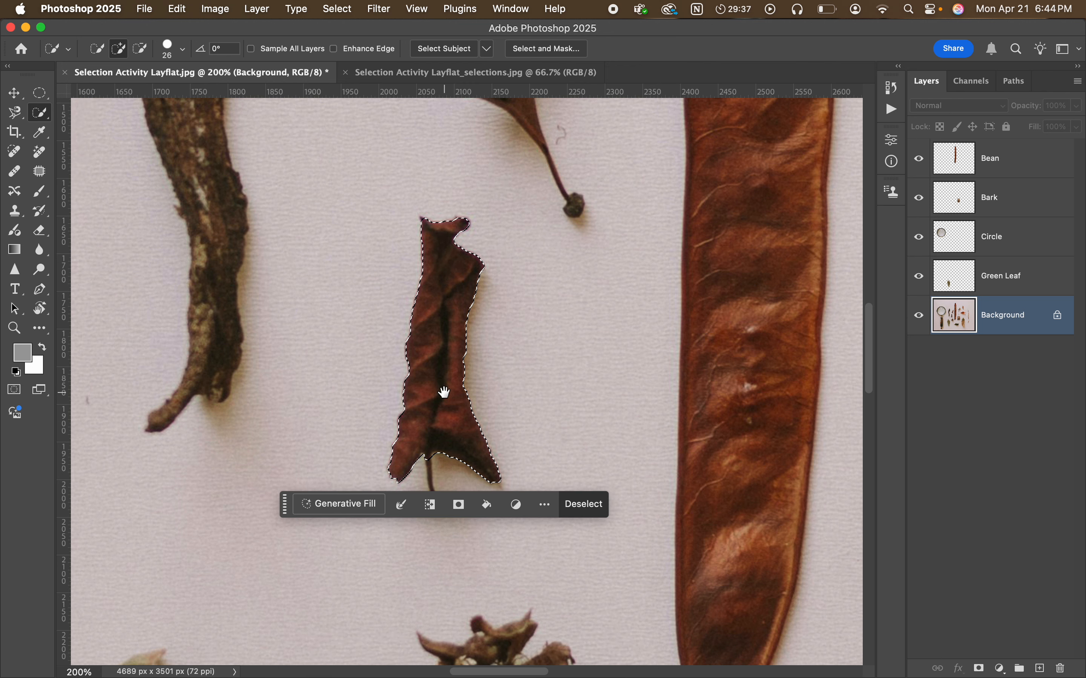
Step: Add the curled leaf's thin curved stem to the selection with a 5 px brush
{"action": "left_click_drag", "start_coordinate": [443, 393], "coordinate": [438, 307]}
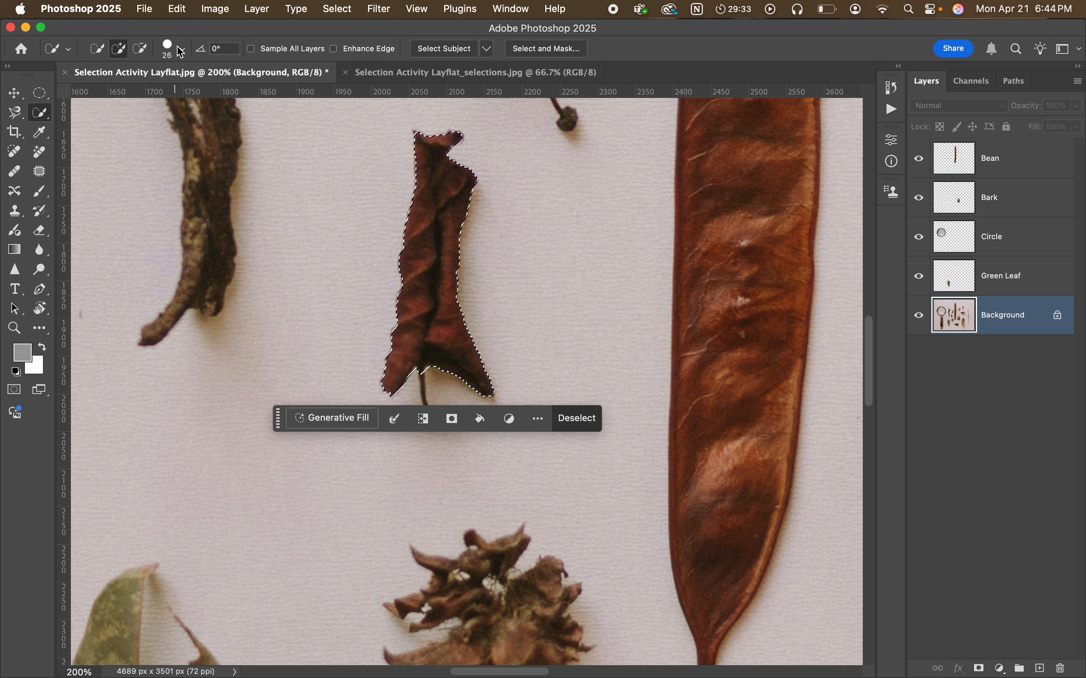
{"action": "left_click", "coordinate": [170, 53]}
{"action": "left_click", "coordinate": [107, 90]}
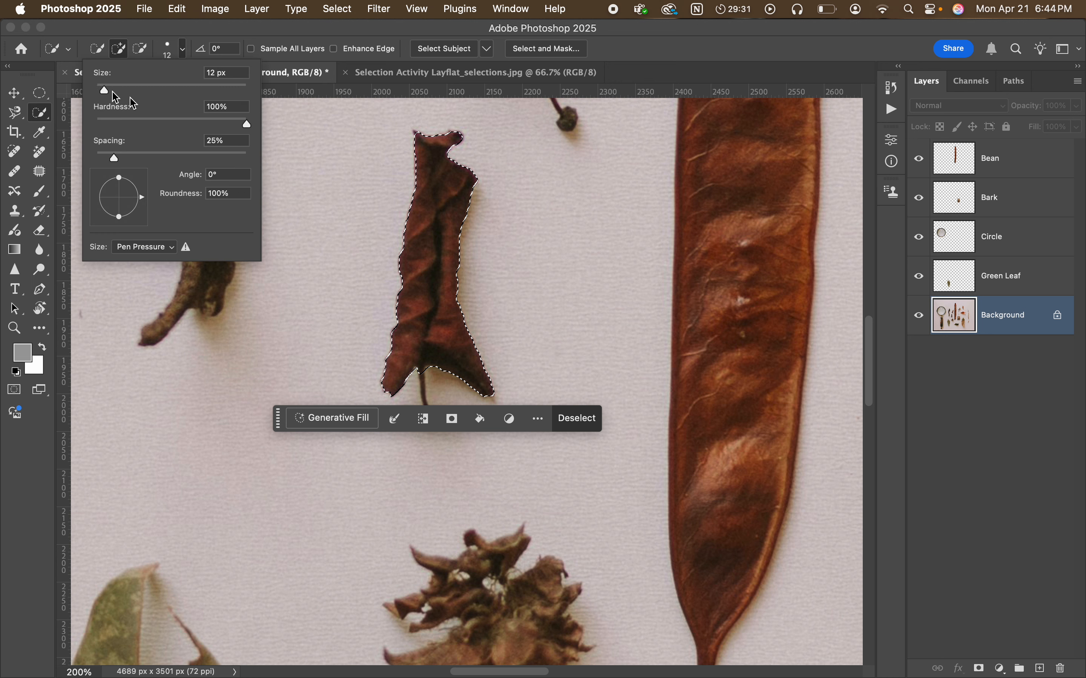
{"action": "left_click_drag", "start_coordinate": [107, 90], "coordinate": [103, 90]}
{"action": "left_click_drag", "start_coordinate": [104, 97], "coordinate": [101, 96]}
{"action": "left_click_drag", "start_coordinate": [279, 422], "coordinate": [330, 197]}
{"action": "left_click_drag", "start_coordinate": [423, 374], "coordinate": [423, 380]}
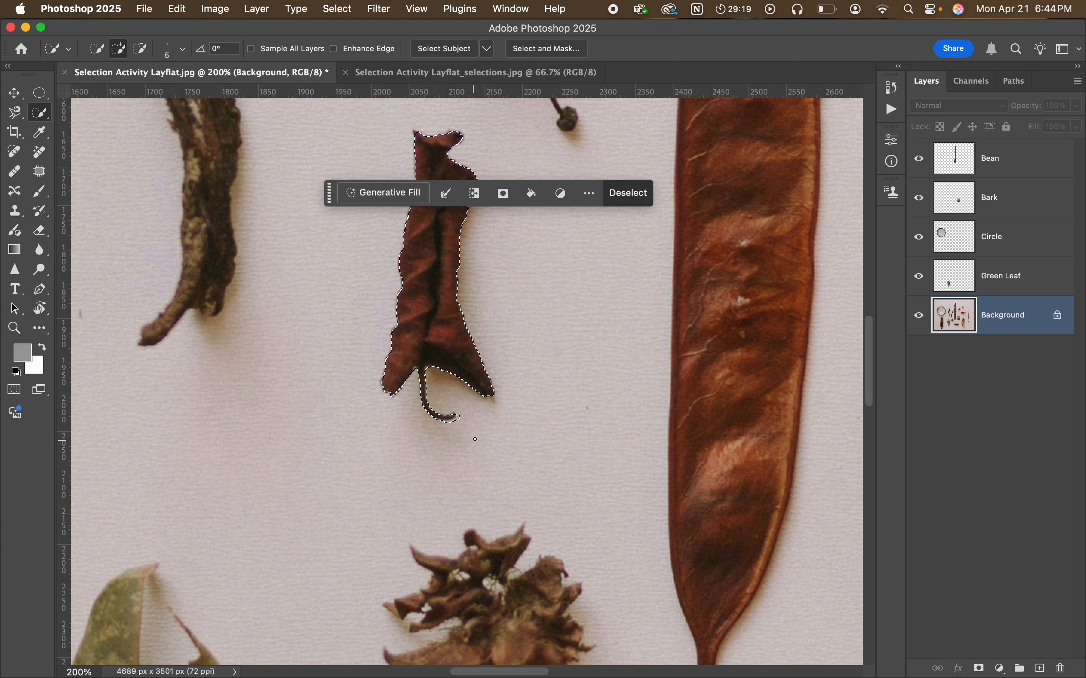
Step: Subtract the excess background around the stem's tip and underside, keeping the stem's end in the selection
{"action": "scroll", "coordinate": [462, 395], "scroll_direction": "up", "scroll_amount": 2}
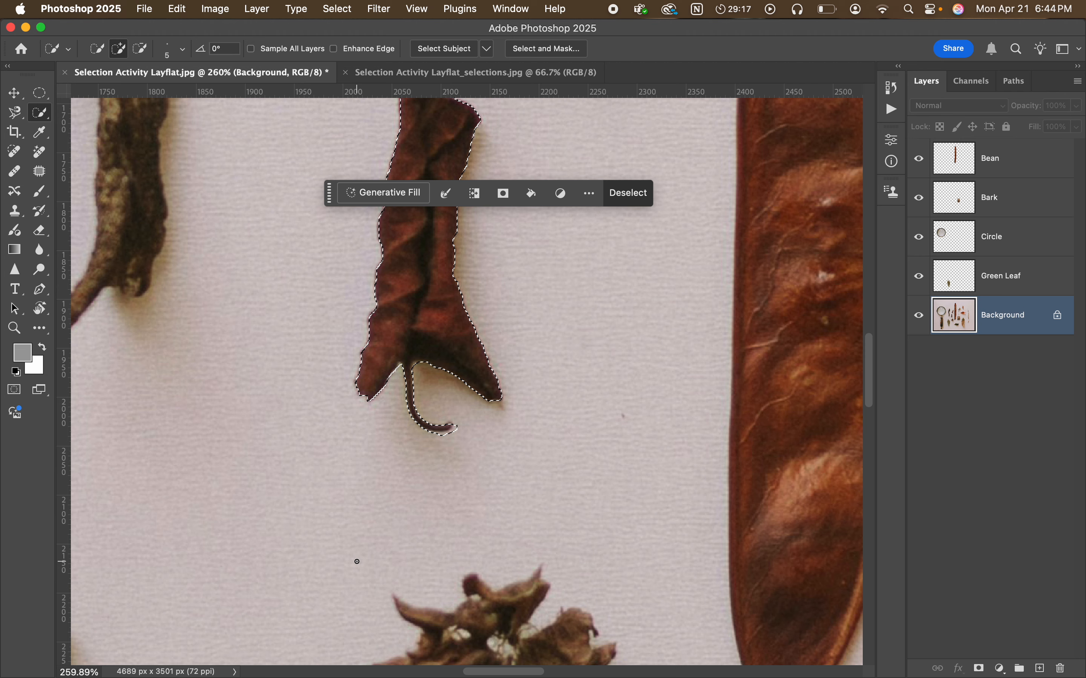
{"action": "scroll", "coordinate": [439, 445], "scroll_direction": "up", "scroll_amount": 4}
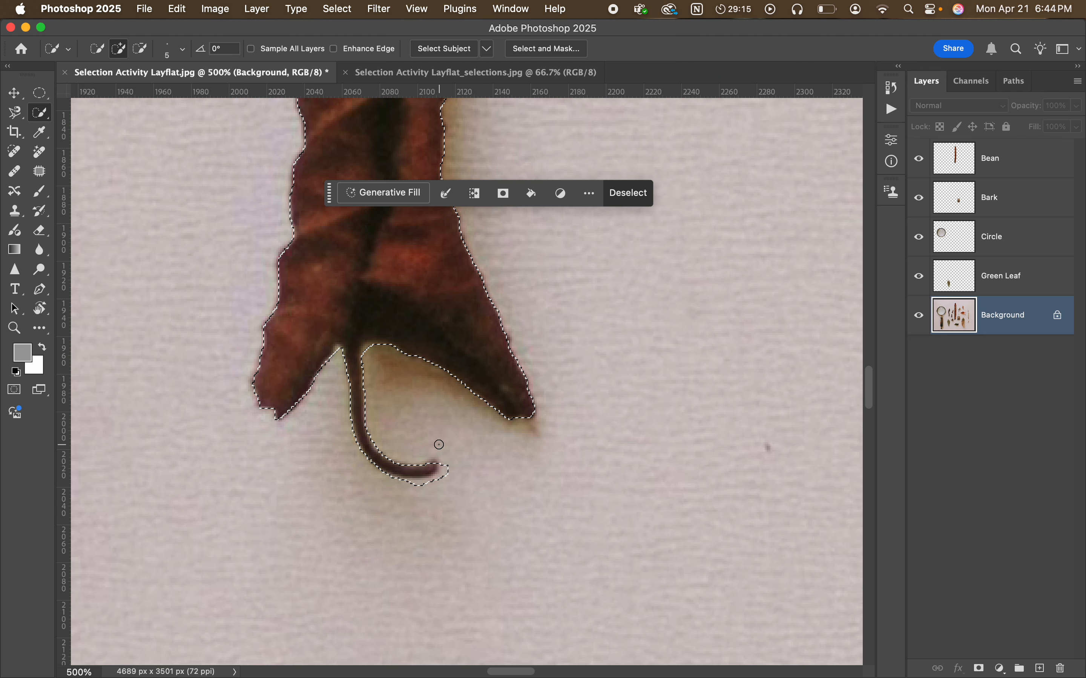
{"action": "left_click_drag", "start_coordinate": [432, 497], "coordinate": [451, 434]}
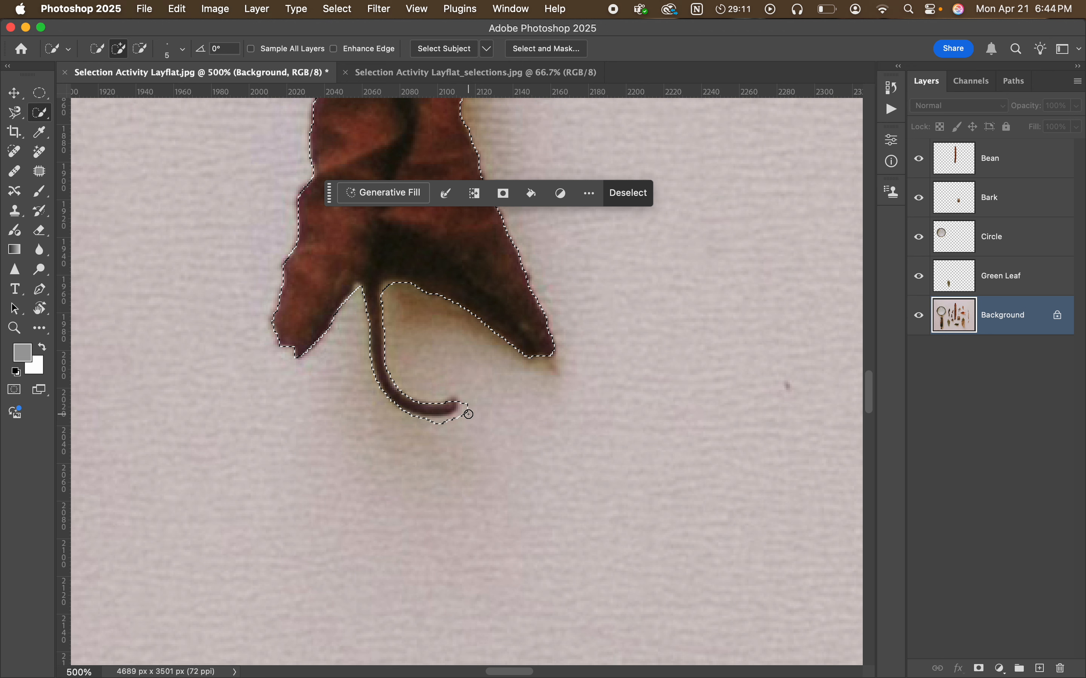
{"action": "key", "text": "alt"}
{"action": "left_click_drag", "start_coordinate": [466, 403], "coordinate": [409, 424]}
{"action": "left_click", "coordinate": [450, 407]}
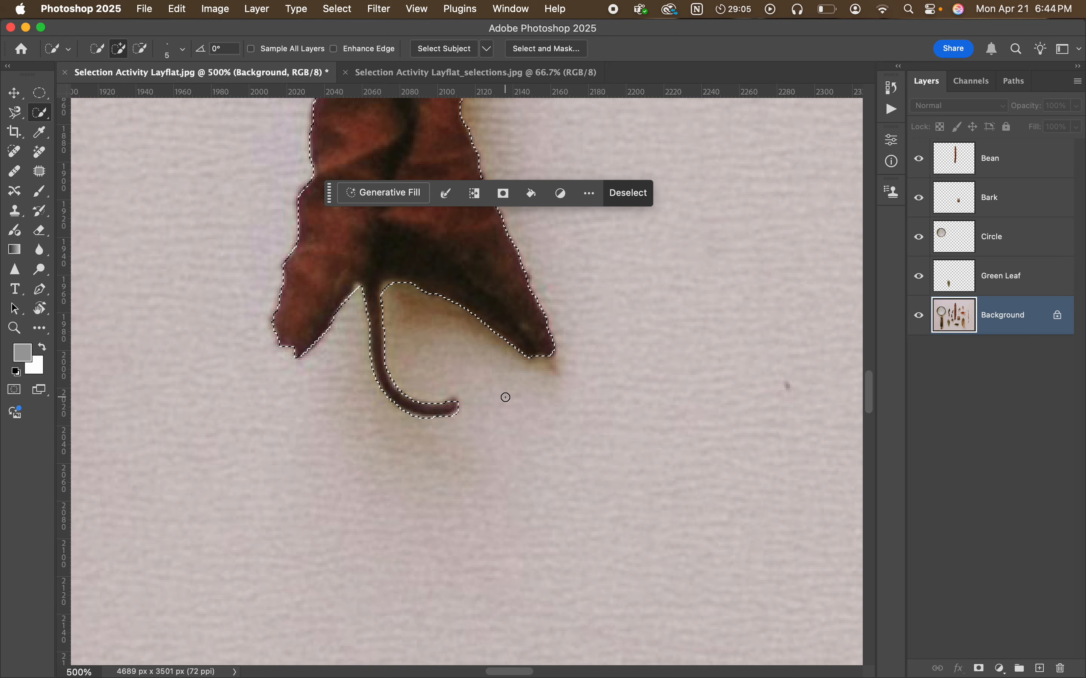
Step: Copy the selected curled leaf onto a new layer and name that layer Curly Leaf
{"action": "key", "text": "super+minus"}
{"action": "key", "text": "super+minus"}
{"action": "key", "text": "super+minus"}
{"action": "key", "text": "super+minus"}
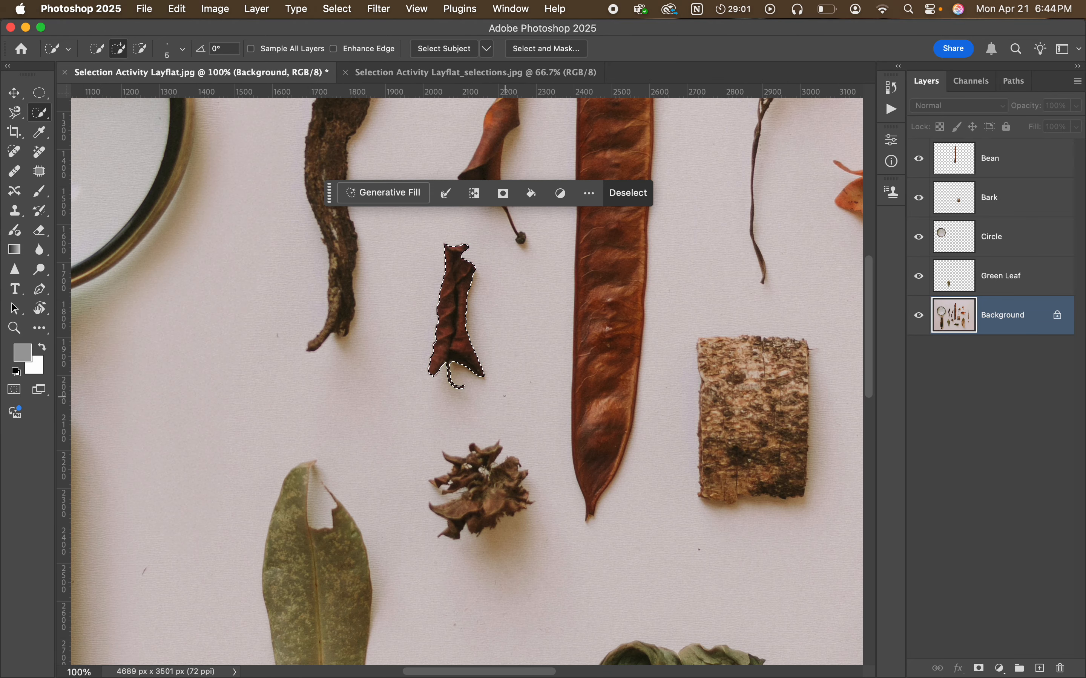
{"action": "key", "text": "super+j"}
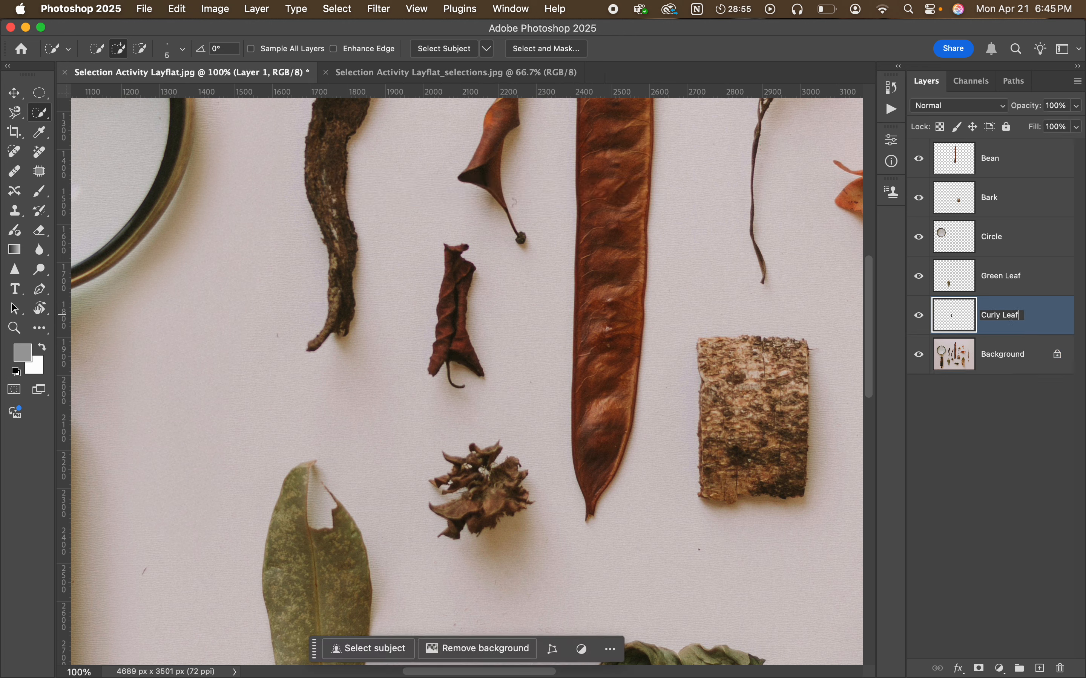
{"action": "key", "text": "Return"}
Step: Make the Background layer active again with the whole photo in view
{"action": "key", "text": "super+minus"}
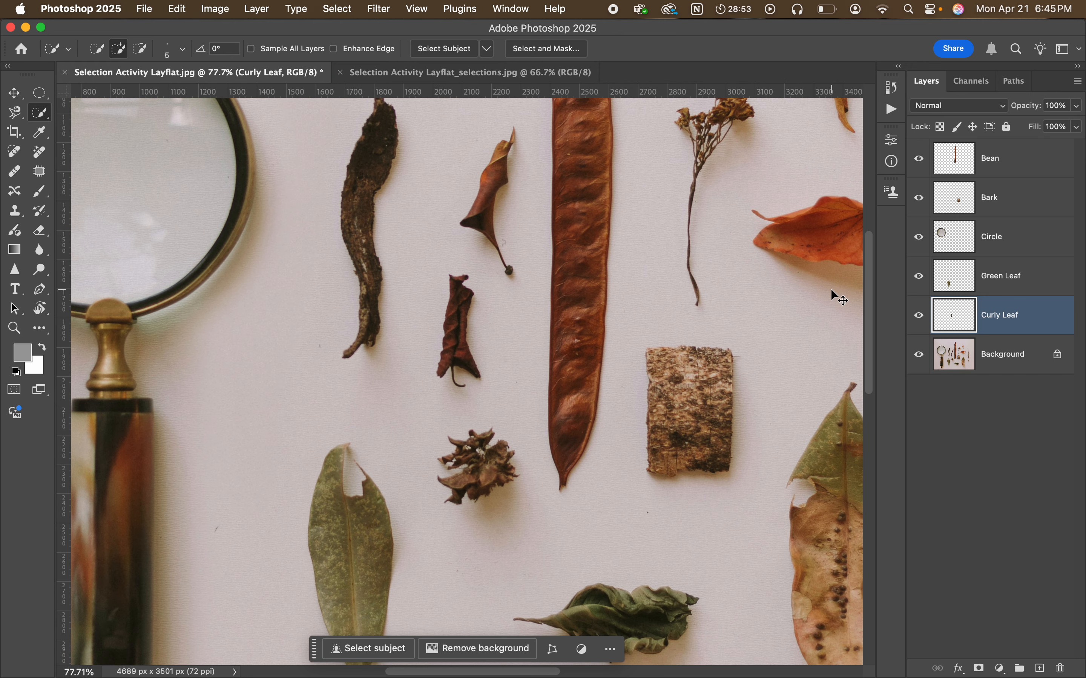
{"action": "key", "text": "super+minus"}
{"action": "key", "text": "super+minus"}
{"action": "key", "text": "super+minus"}
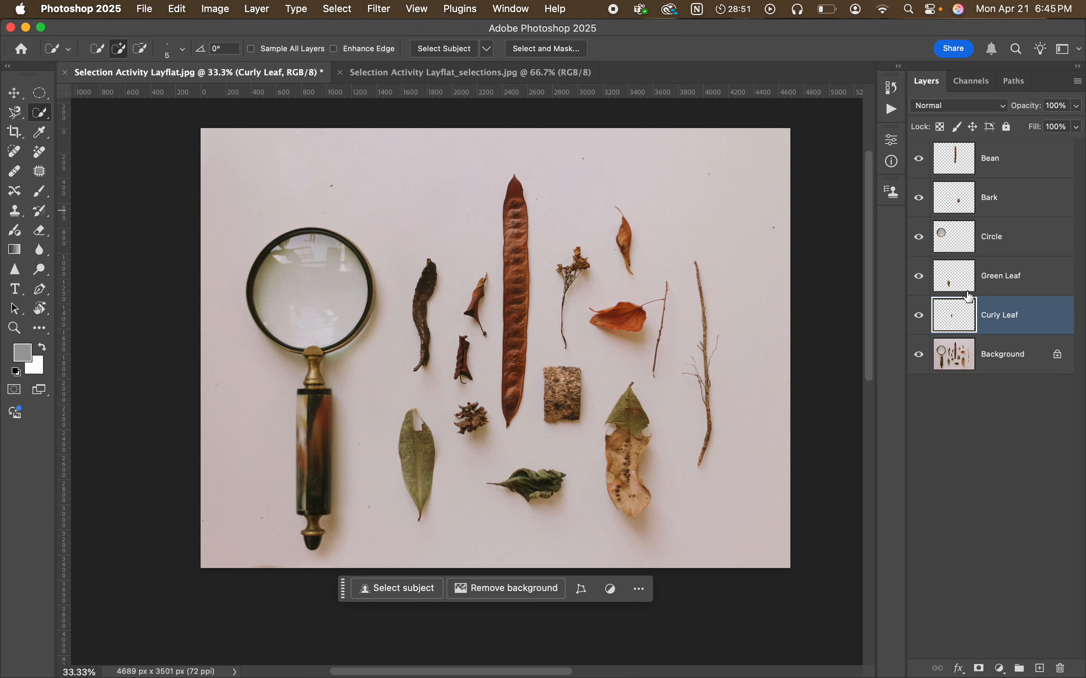
{"action": "left_click", "coordinate": [980, 359]}
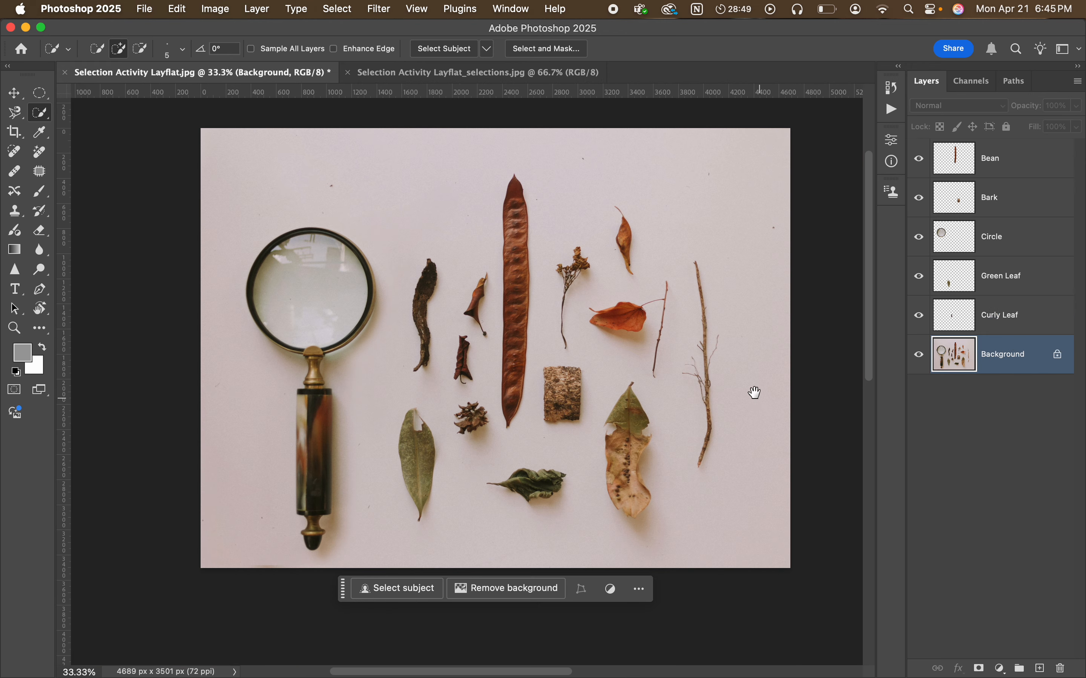
{"action": "left_click_drag", "start_coordinate": [757, 394], "coordinate": [697, 399]}
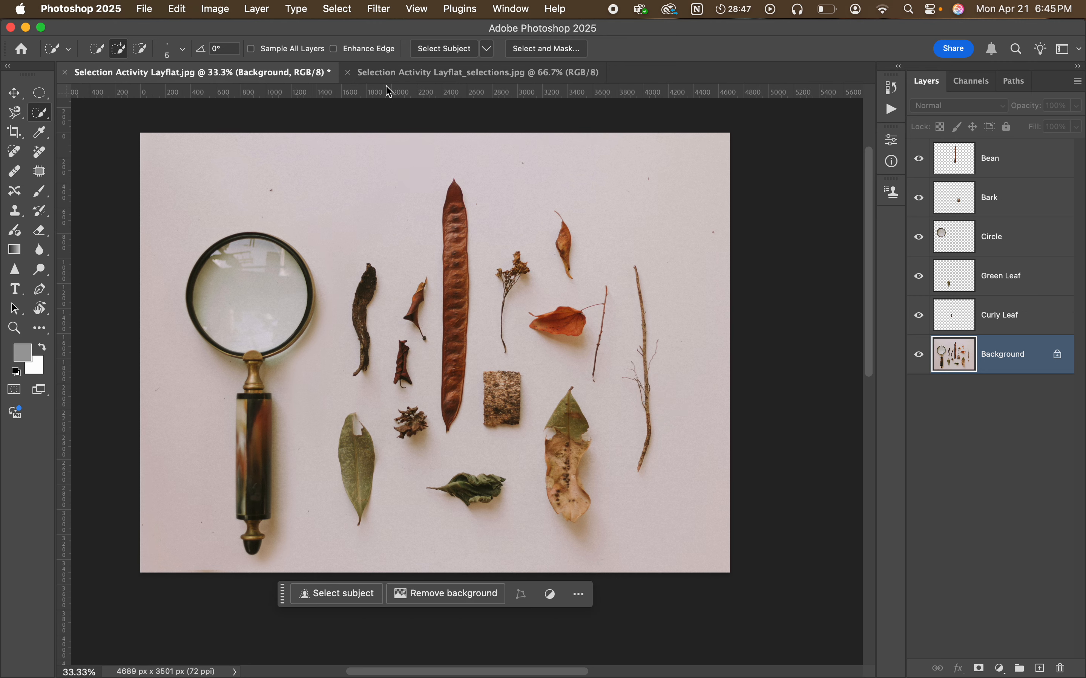
Step: Check the annotated Selection Activity Layflat_selections.jpg for the next object, and switch to the Magic Wand Tool in the working photo
{"action": "left_click", "coordinate": [384, 74]}
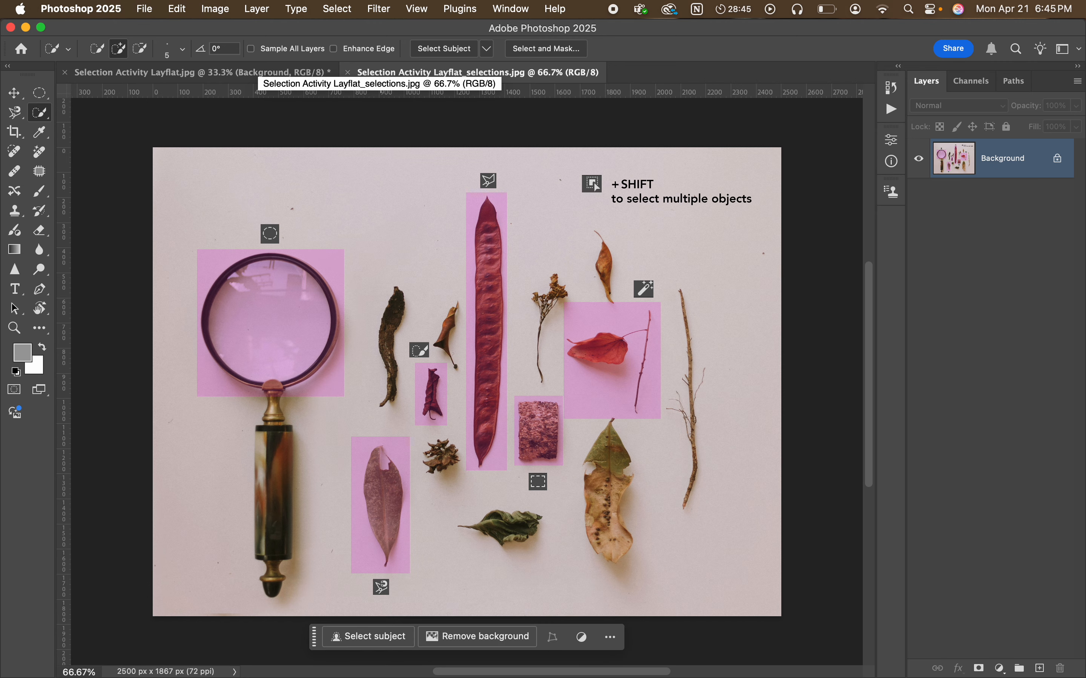
{"action": "left_click", "coordinate": [157, 74]}
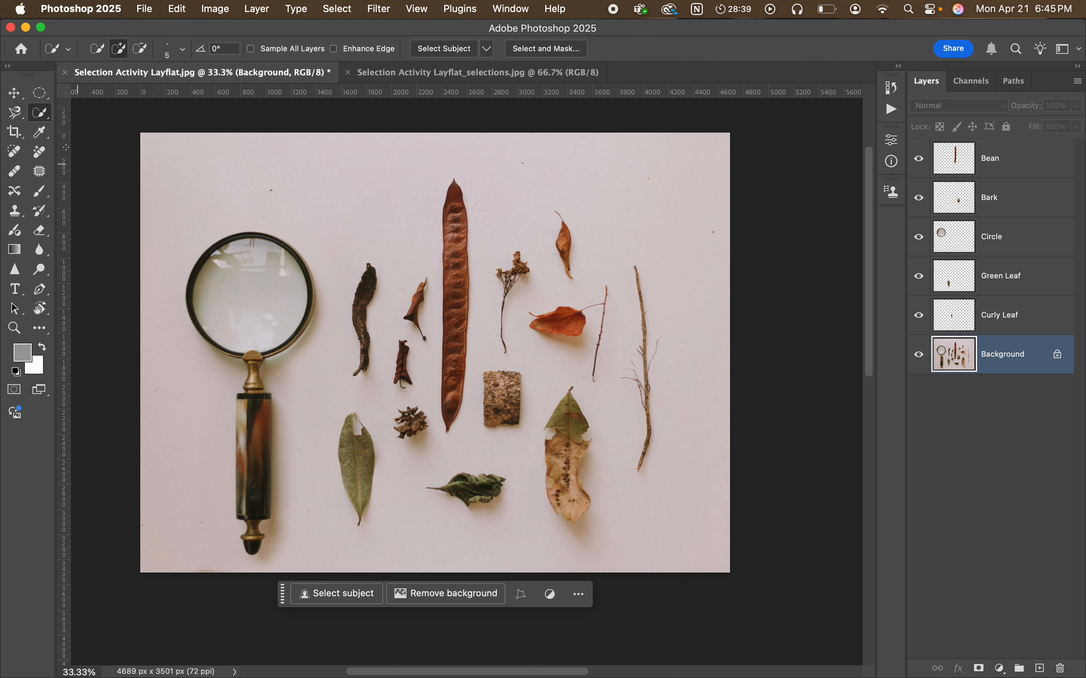
{"action": "right_click", "coordinate": [48, 117]}
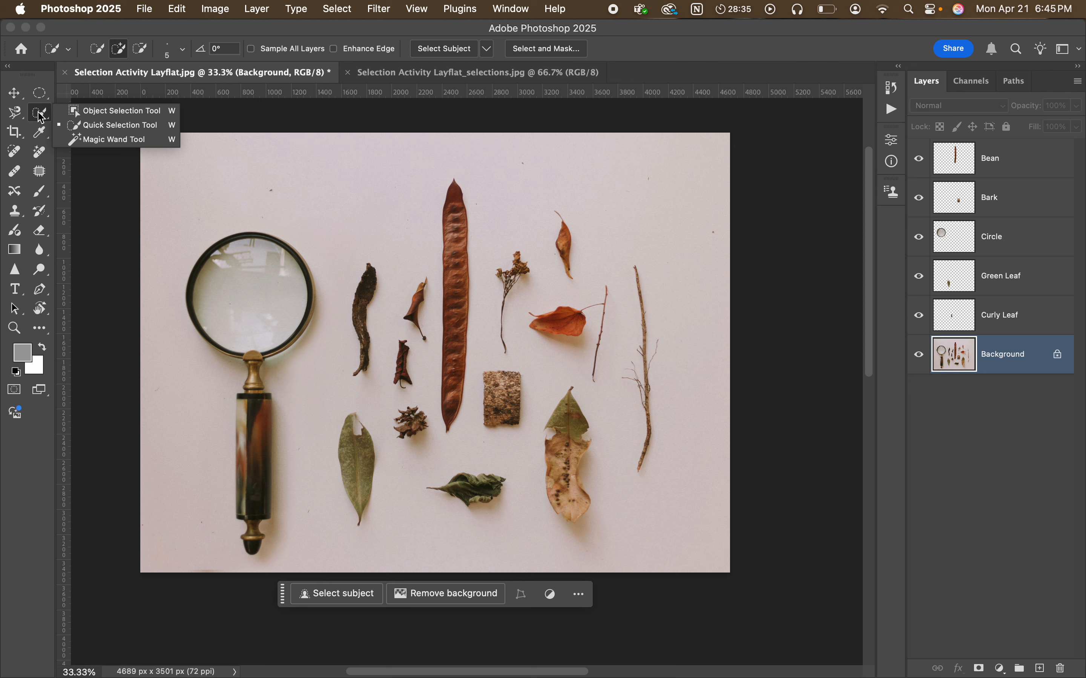
{"action": "left_click", "coordinate": [97, 140]}
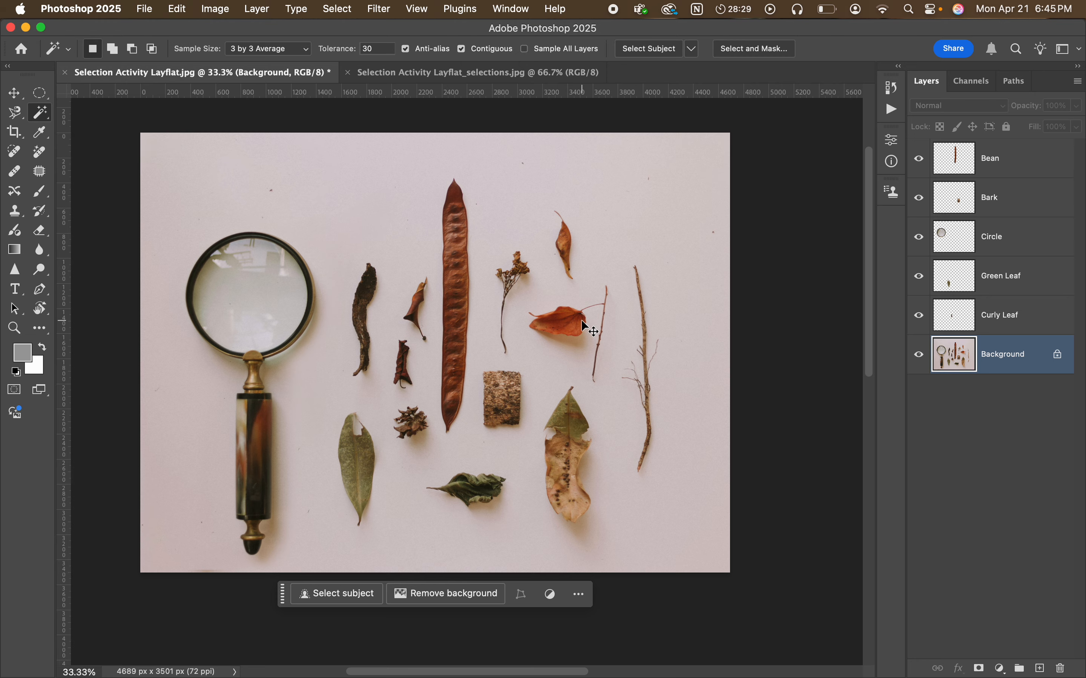
Step: Try selecting the orange leaf with the Magic Wand at a tolerance of 1
{"action": "key", "text": "super+equal"}
{"action": "key", "text": "super+equal"}
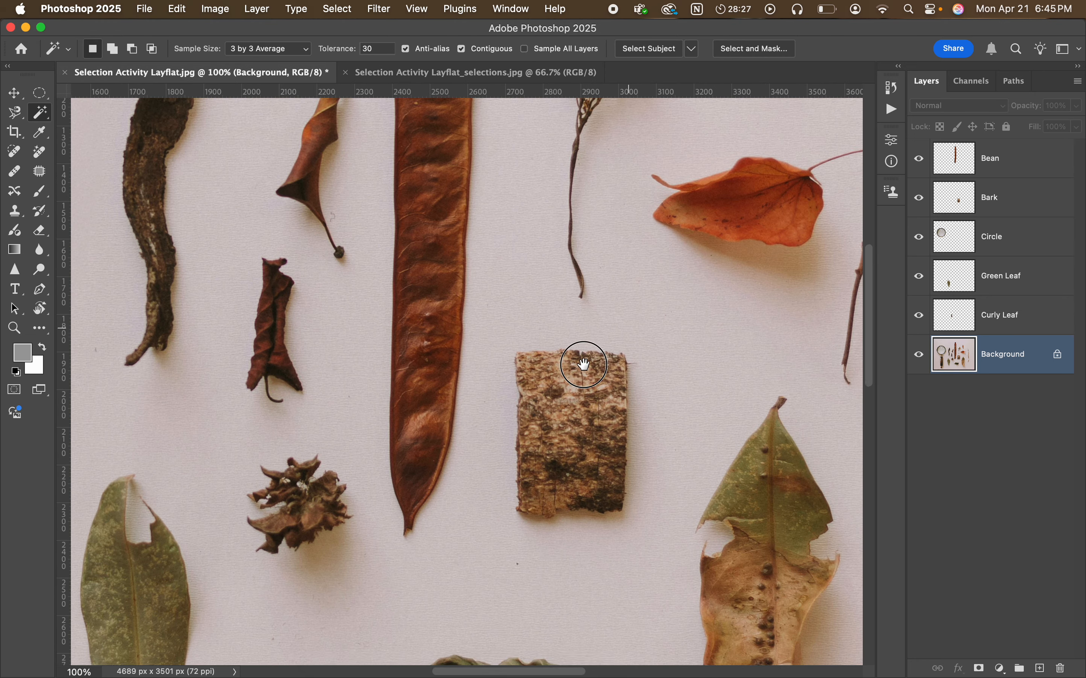
{"action": "left_click_drag", "start_coordinate": [585, 364], "coordinate": [302, 493]}
{"action": "key", "text": "super+equal"}
{"action": "left_click_drag", "start_coordinate": [387, 388], "coordinate": [326, 400]}
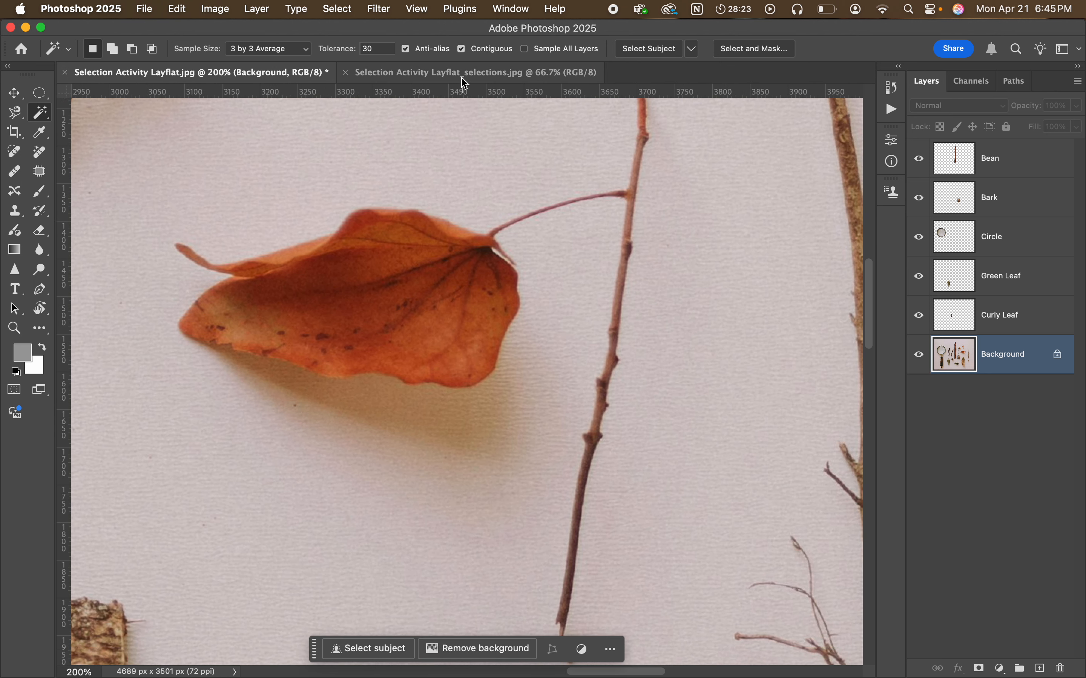
{"action": "left_click", "coordinate": [277, 53]}
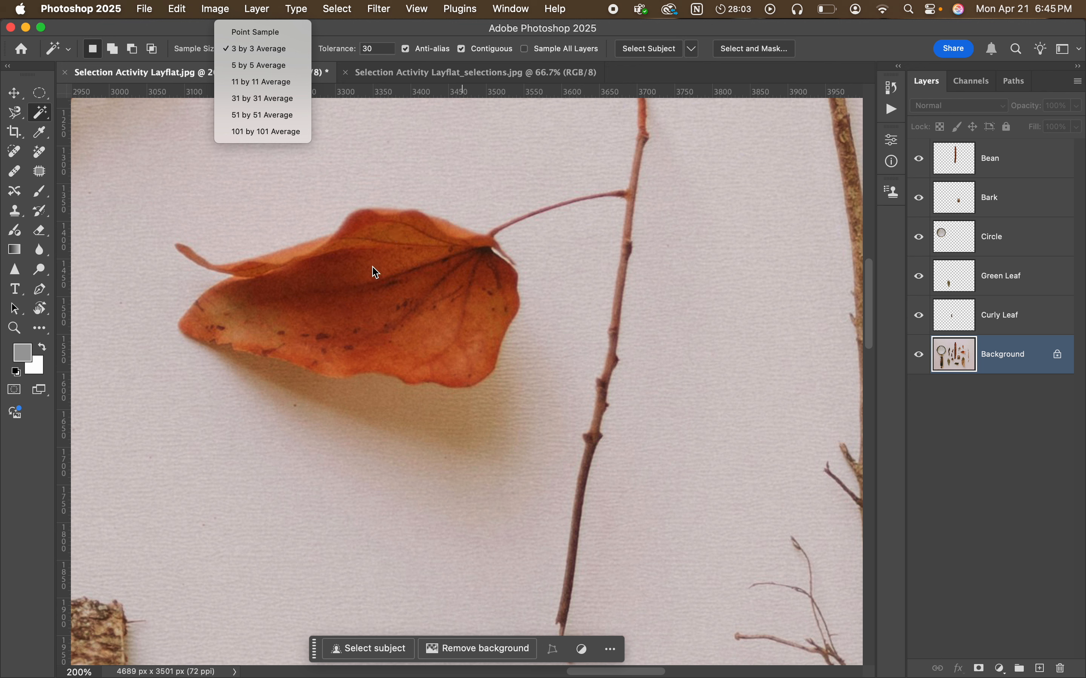
{"action": "left_click", "coordinate": [356, 48]}
{"action": "left_click", "coordinate": [356, 49]}
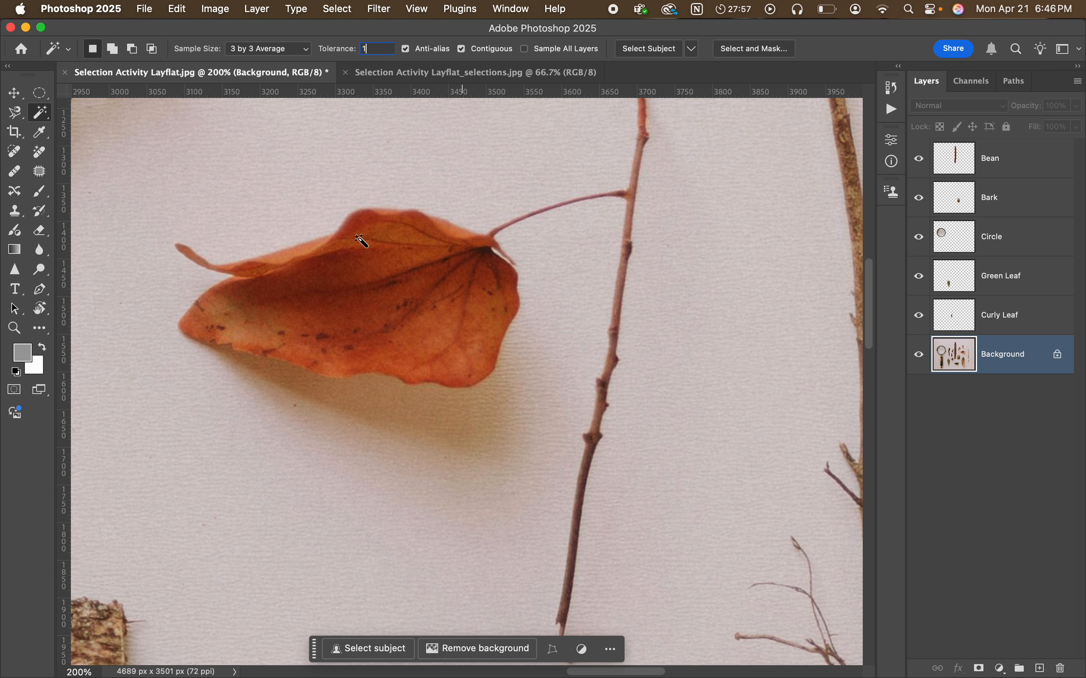
{"action": "left_click", "coordinate": [379, 257]}
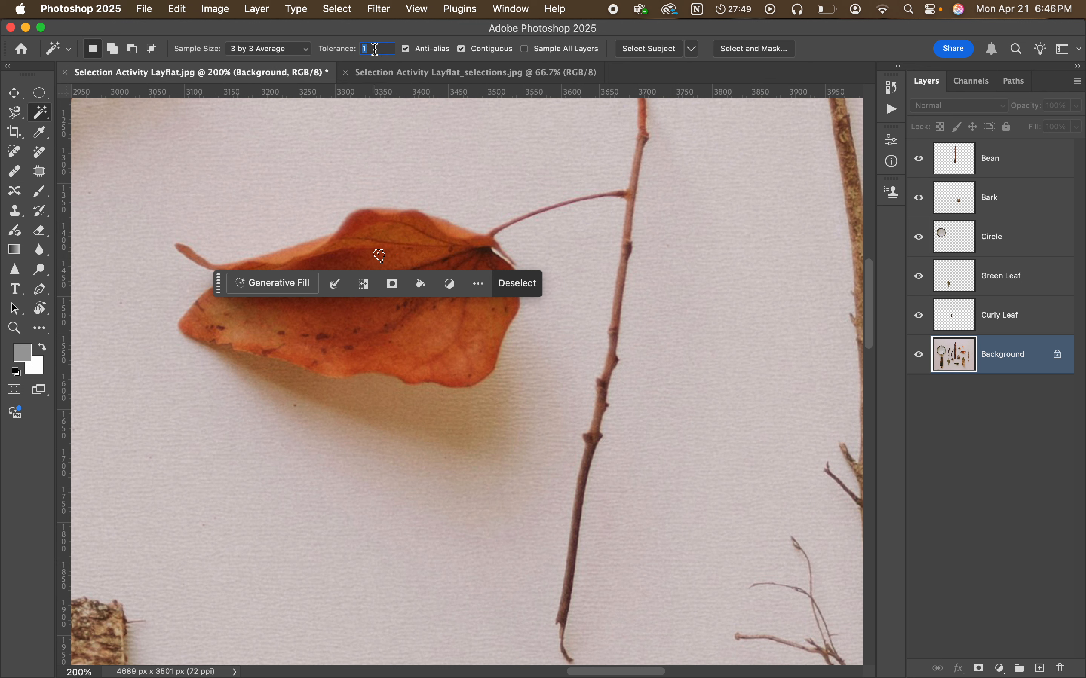
Step: Set the tolerance to 30 and select the orange leaf's body, adding its darker centre, pale pointed end and curled tip
{"action": "type", "text": "0"}
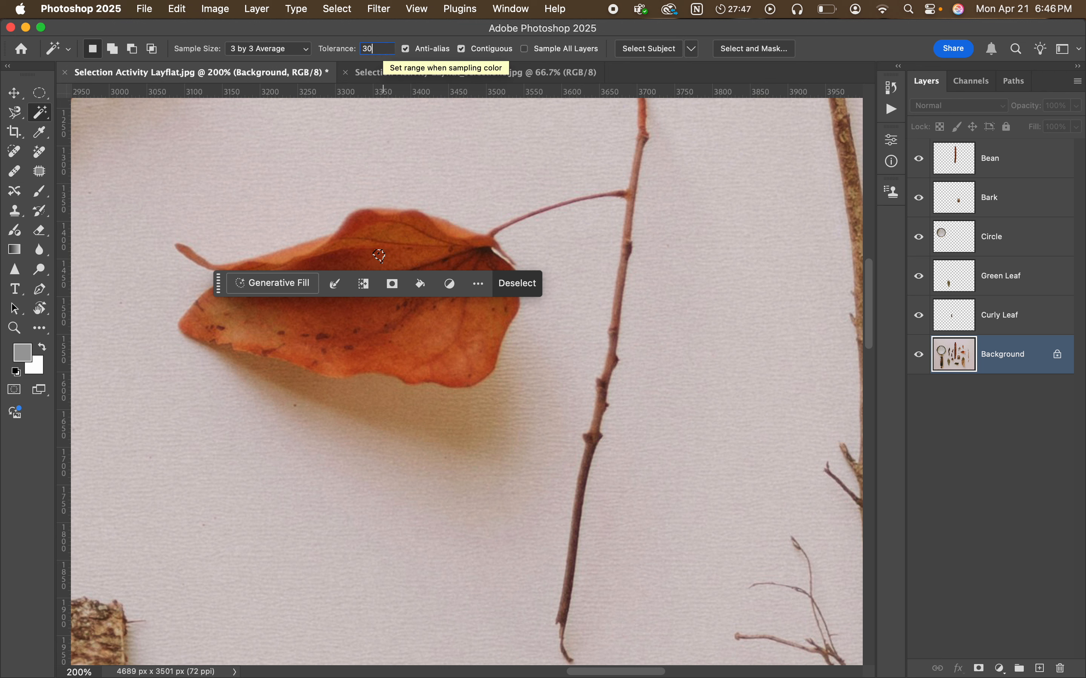
{"action": "left_click", "coordinate": [392, 243]}
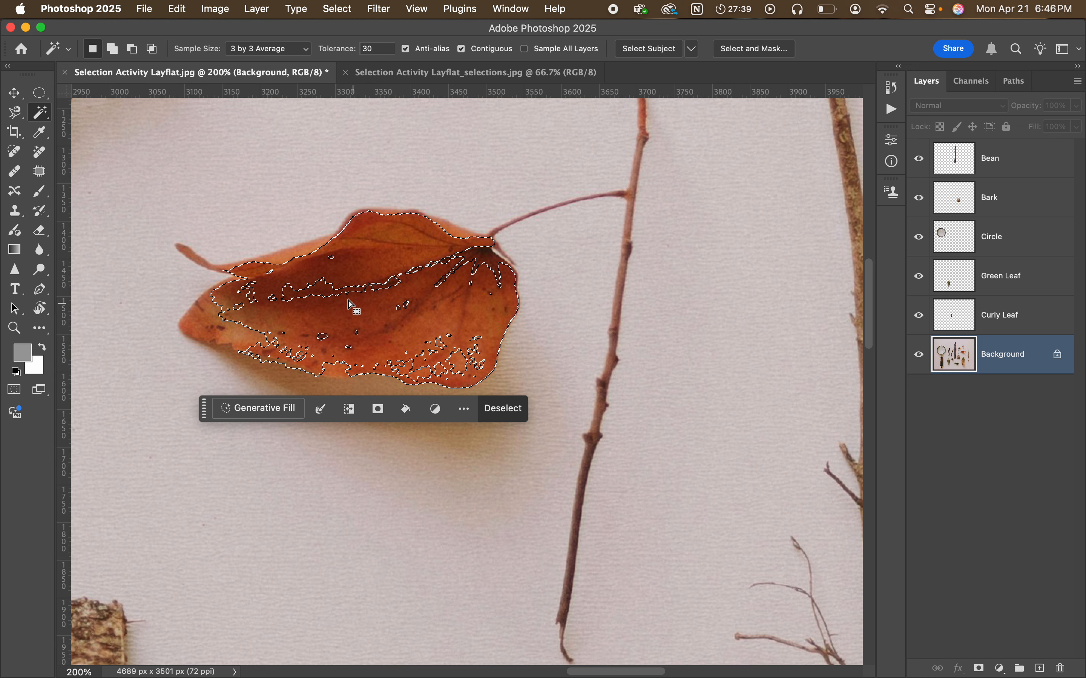
{"action": "left_click", "coordinate": [317, 288], "text": "shift"}
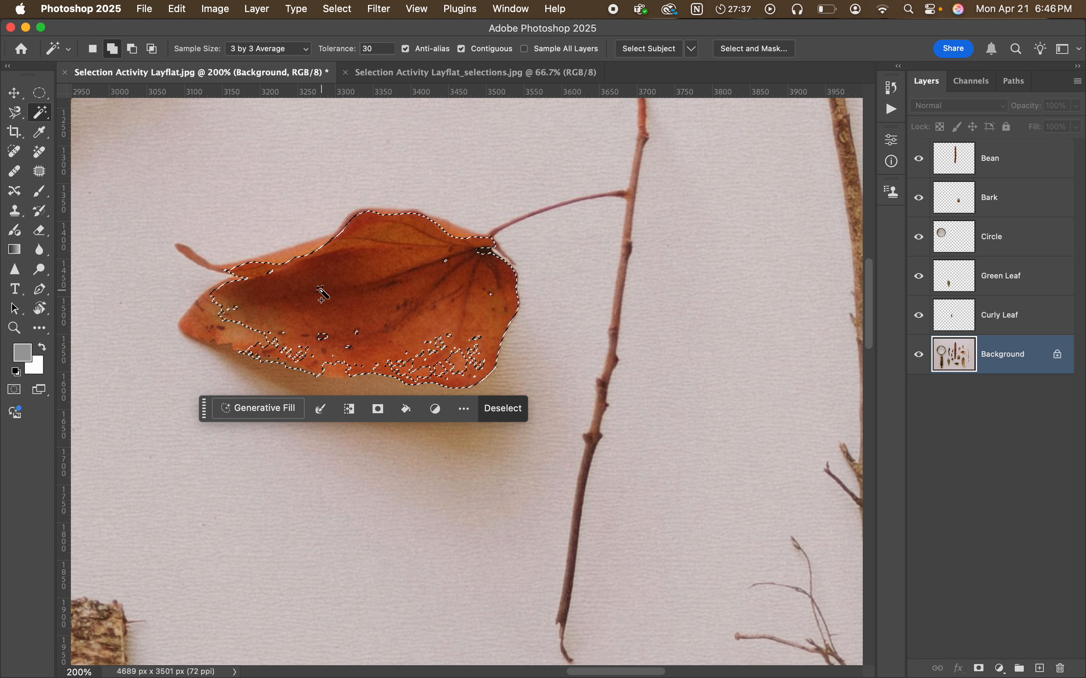
{"action": "left_click", "coordinate": [216, 334], "text": "shift"}
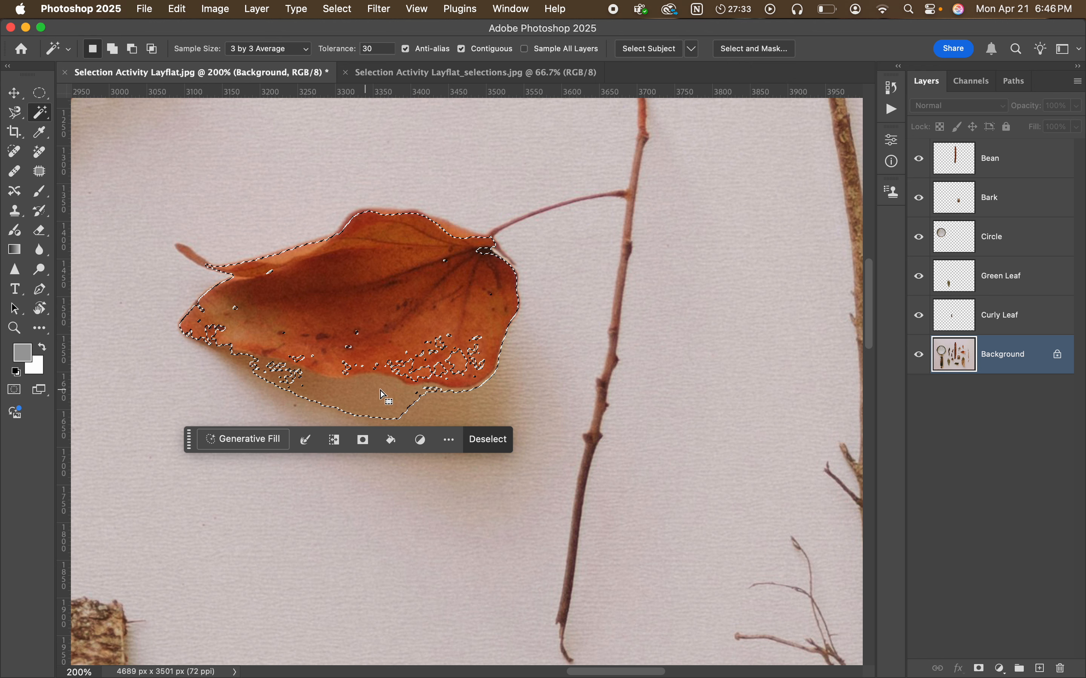
{"action": "left_click", "coordinate": [196, 260], "text": "shift"}
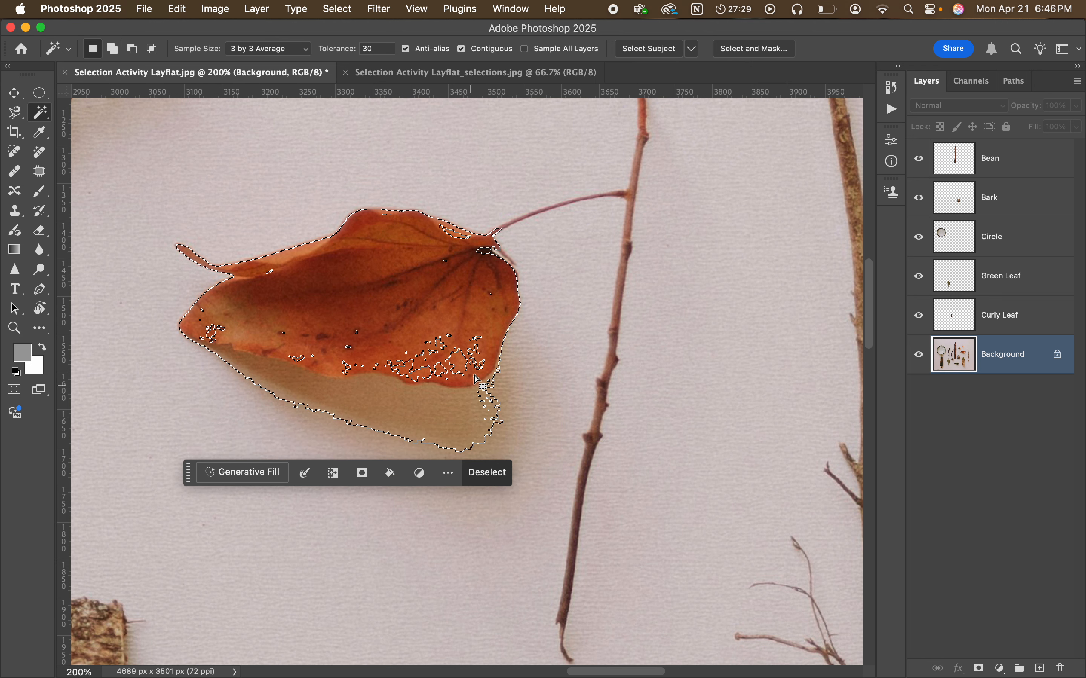
Step: Add the remaining unselected specks along the orange leaf's lower edge and near its stem base to the selection
{"action": "left_click", "coordinate": [453, 370], "text": "shift"}
{"action": "left_click", "coordinate": [357, 334], "text": "shift"}
{"action": "left_click", "coordinate": [282, 334], "text": "shift"}
{"action": "left_click", "coordinate": [217, 329], "text": "shift"}
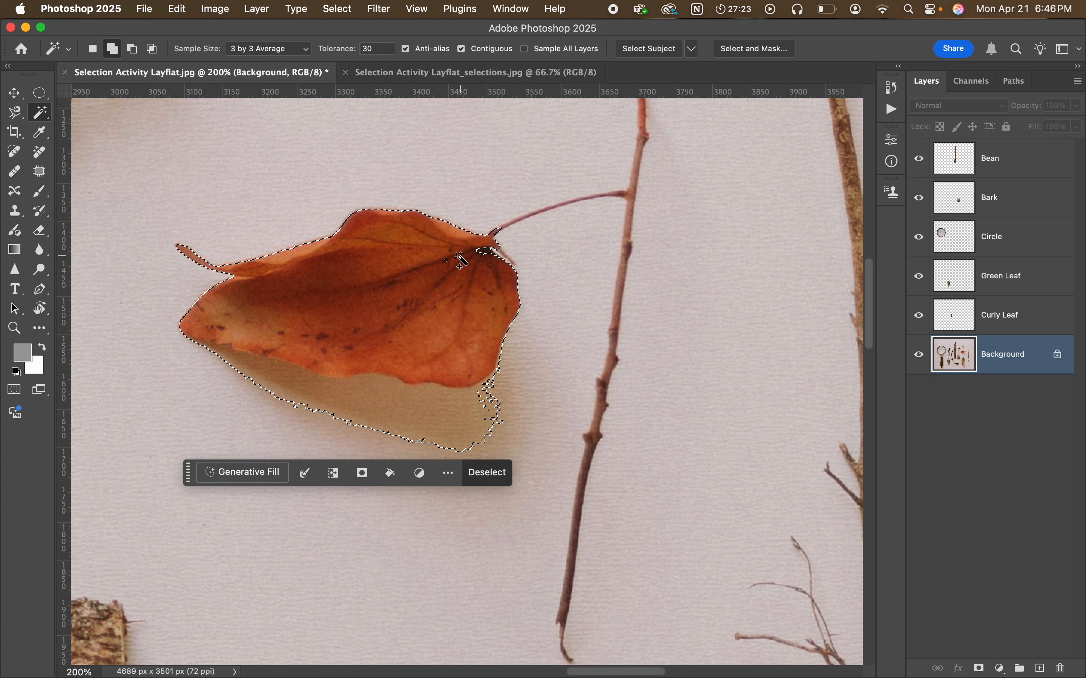
{"action": "left_click", "coordinate": [450, 262], "text": "shift"}
{"action": "left_click", "coordinate": [448, 261], "text": "shift"}
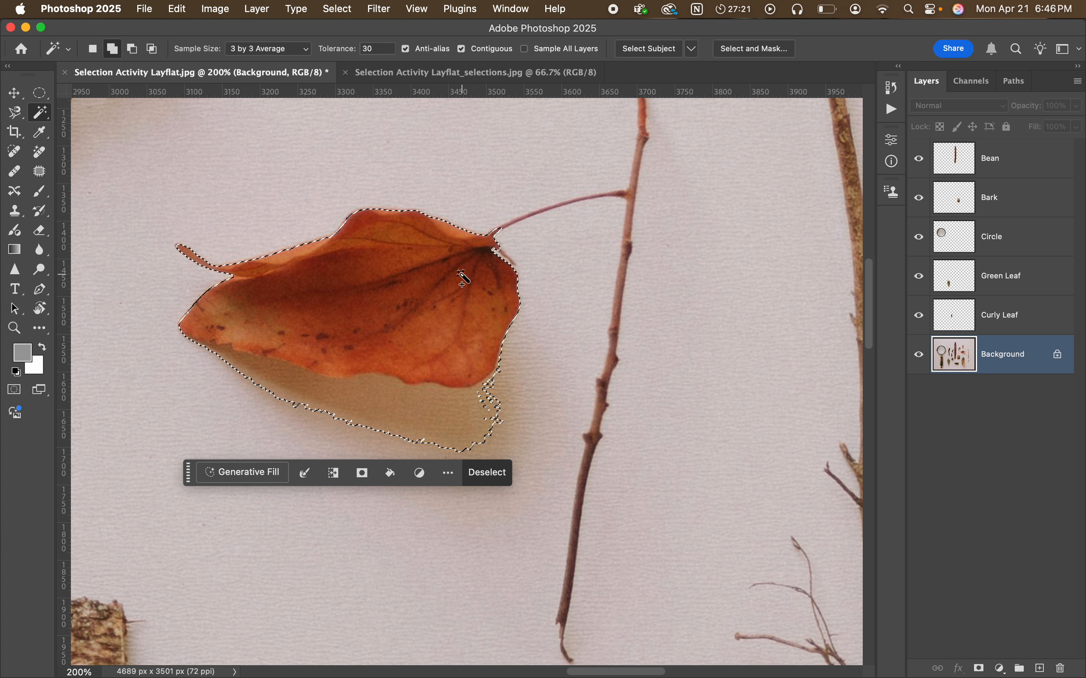
Step: Set the tolerance to 15 and subtract the shadow beneath the orange leaf from the selection
{"action": "left_click", "coordinate": [365, 49]}
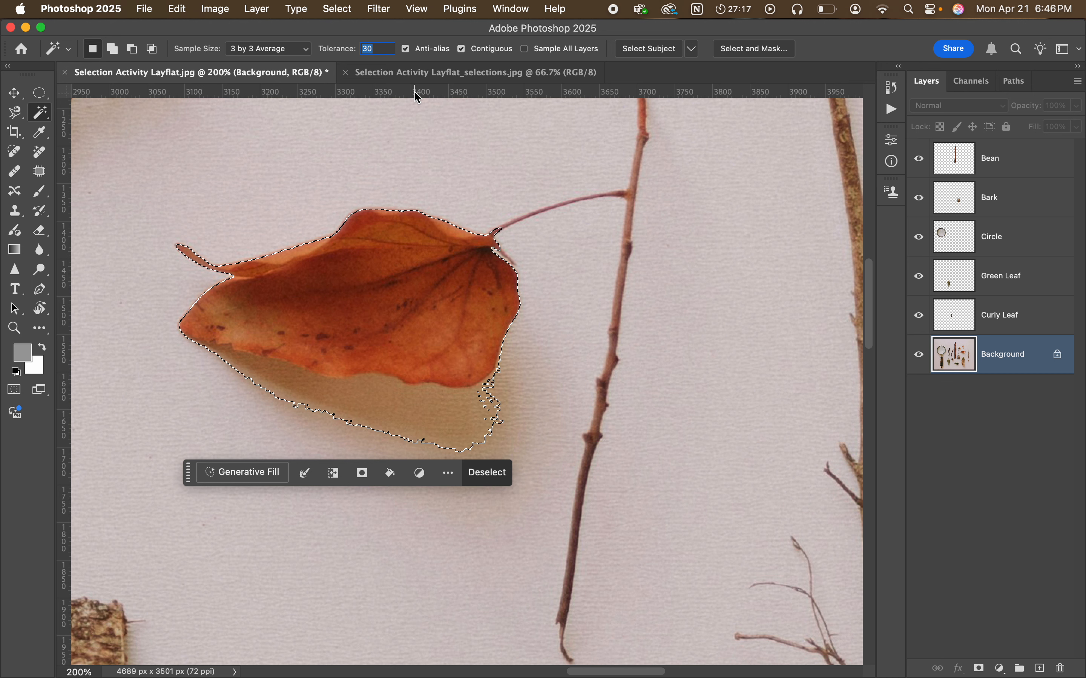
{"action": "type", "text": "15"}
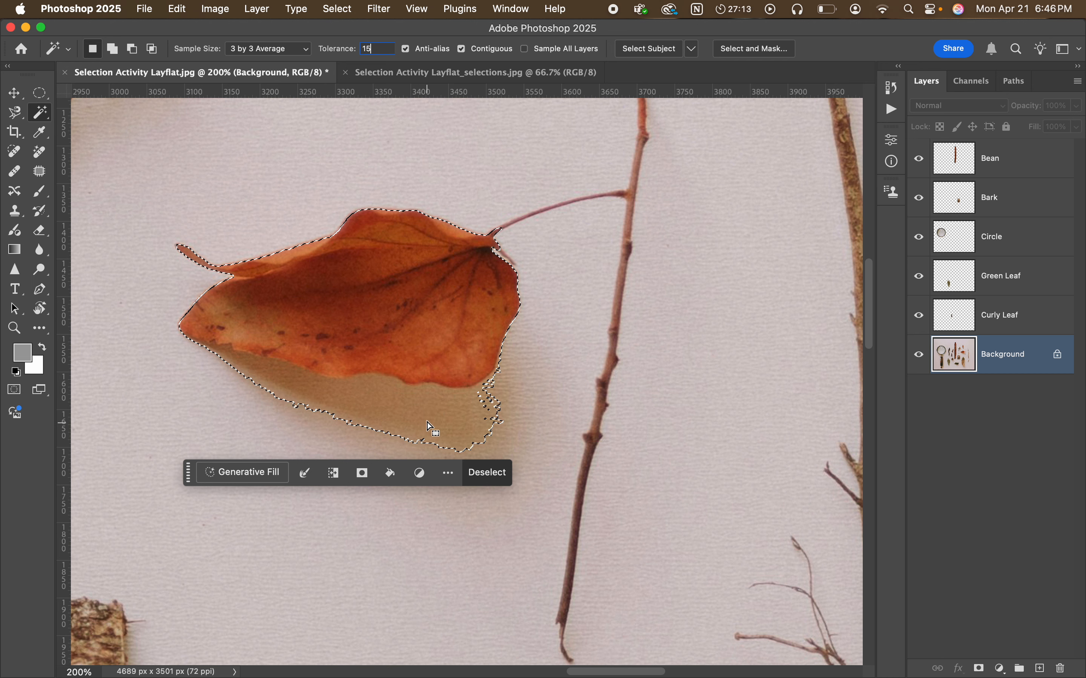
{"action": "key", "text": "alt"}
{"action": "left_click", "coordinate": [415, 414], "text": "alt"}
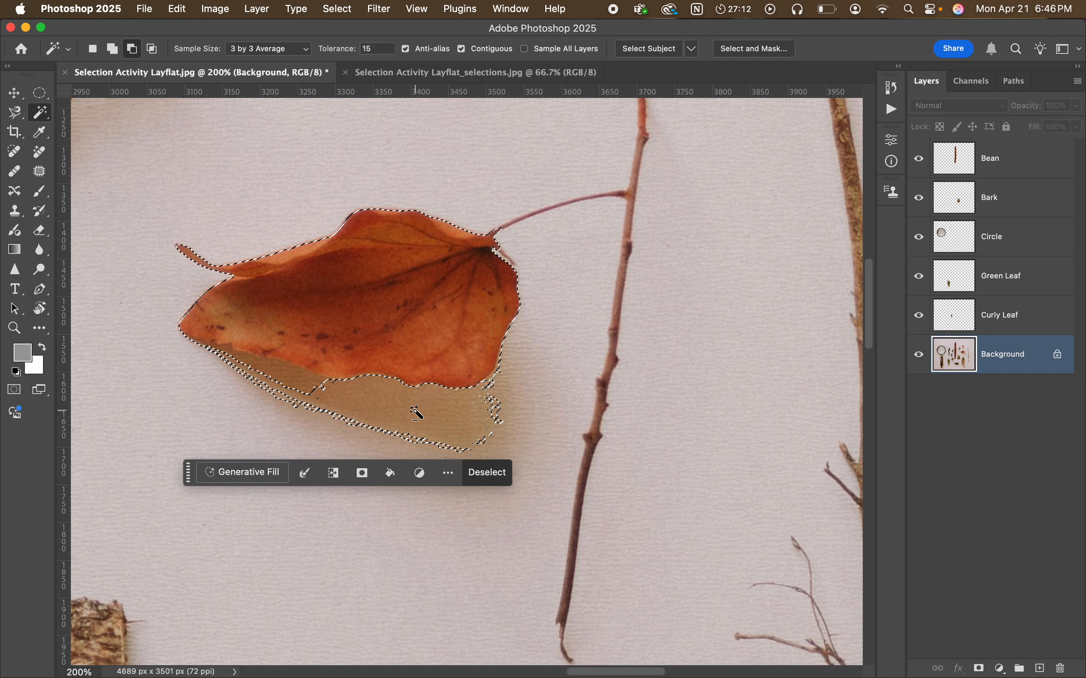
{"action": "left_click", "coordinate": [309, 402], "text": "alt"}
{"action": "left_click", "coordinate": [296, 403], "text": "alt"}
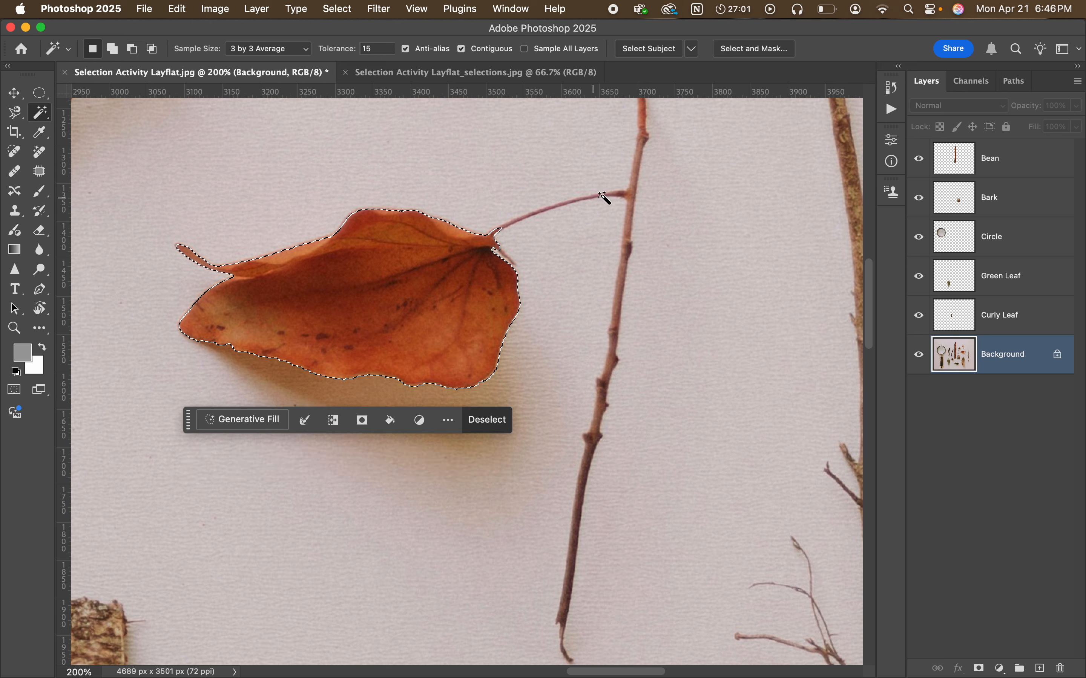
Step: Add the upper part of the reddish twig and its junction with the leaf's stem to the selection
{"action": "left_click_drag", "start_coordinate": [646, 259], "coordinate": [578, 352]}
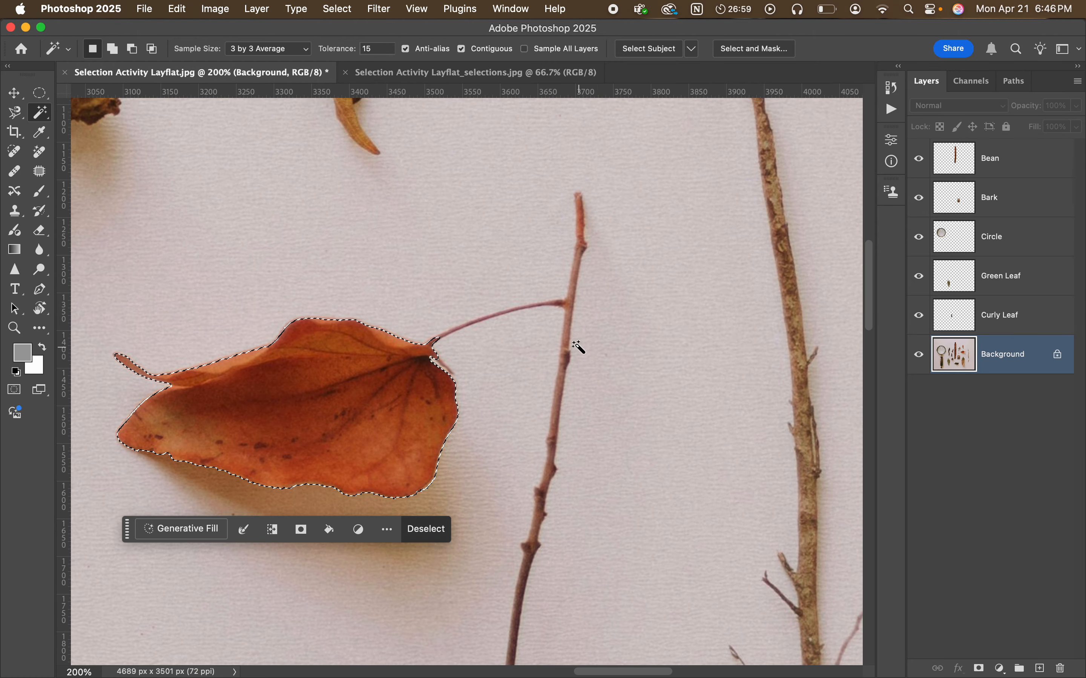
{"action": "key", "text": "shift"}
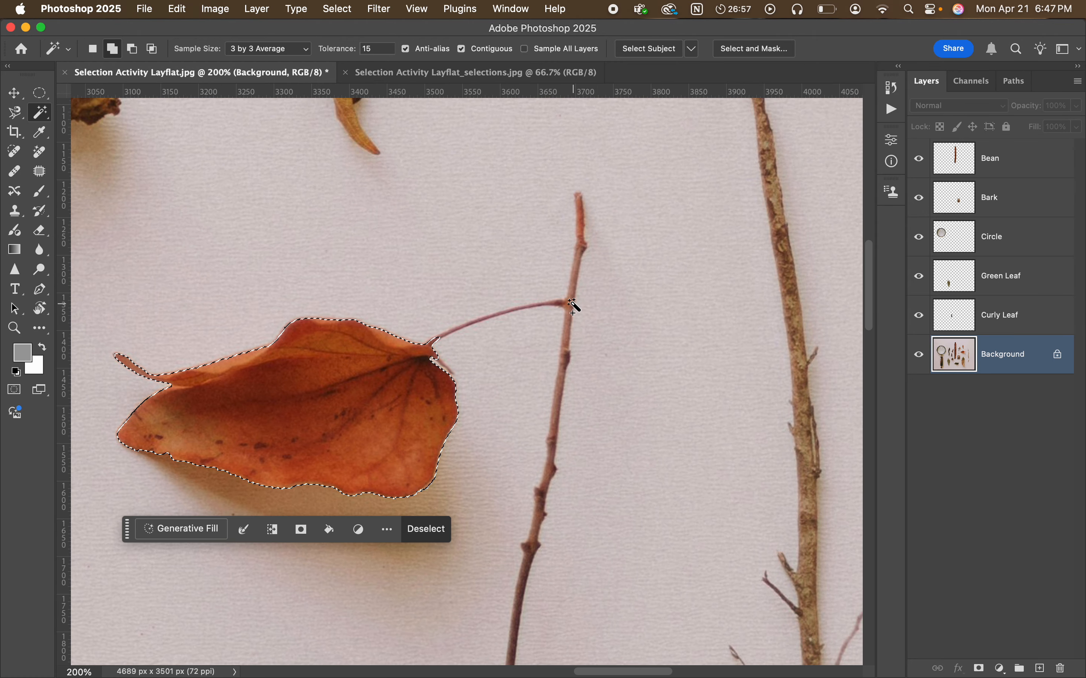
{"action": "left_click", "coordinate": [568, 305], "text": "shift"}
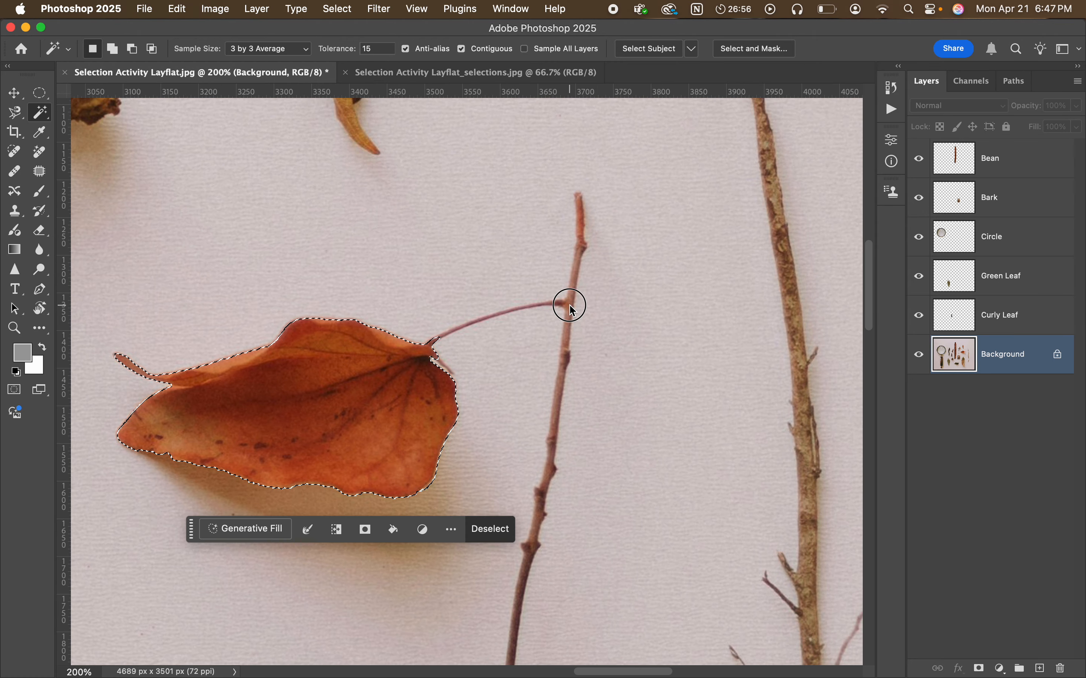
{"action": "left_click", "coordinate": [563, 358], "text": "shift"}
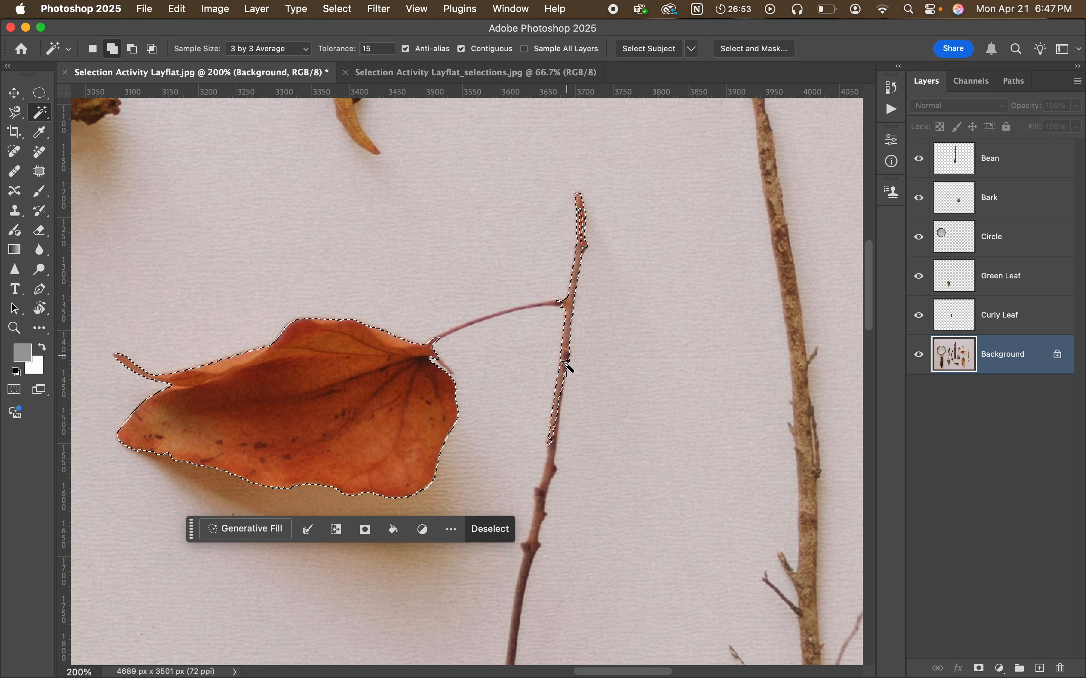
{"action": "left_click", "coordinate": [551, 306], "text": "shift"}
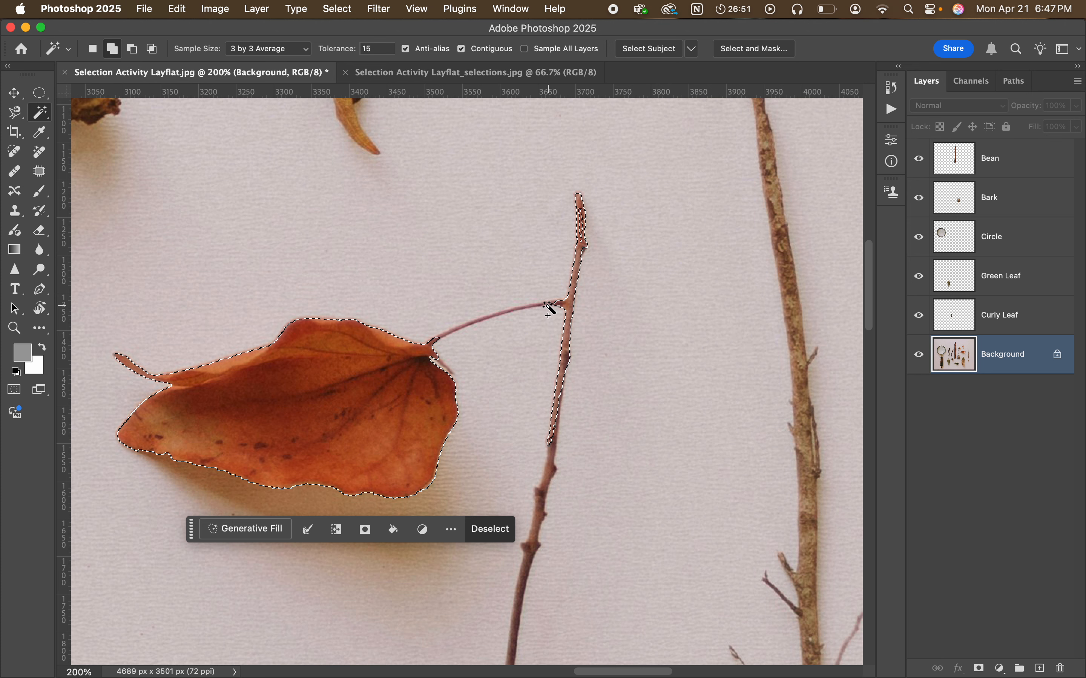
Step: Add the thin stem joining the orange leaf to the twig to the selection
{"action": "left_click", "coordinate": [440, 338], "text": "shift"}
{"action": "key", "text": "super+z"}
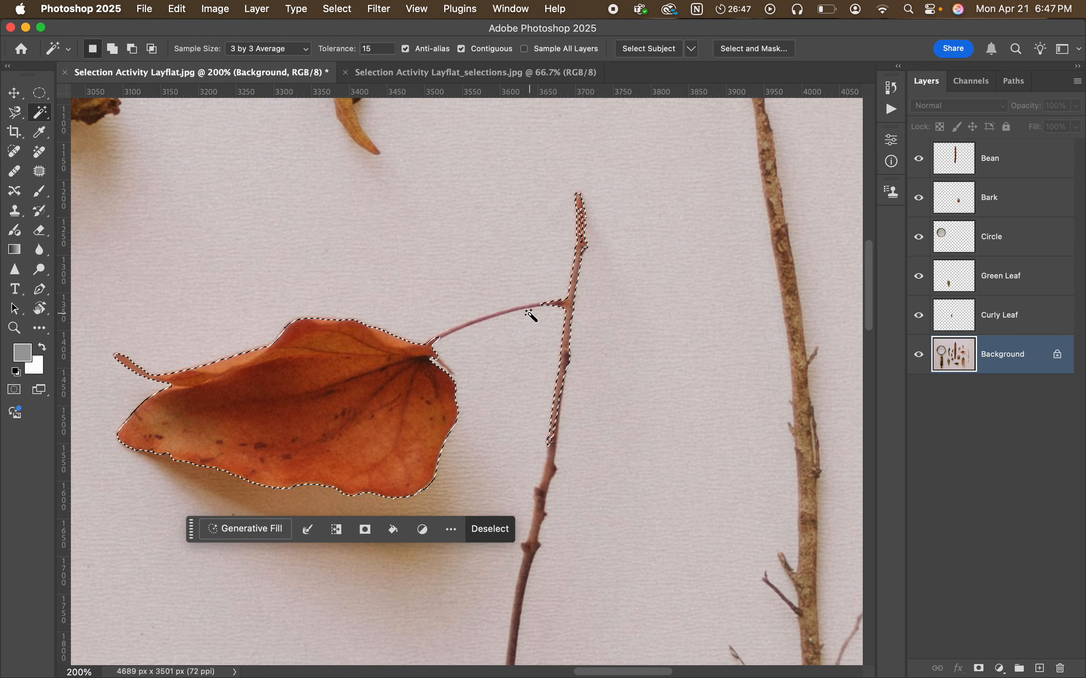
{"action": "key", "text": "super+equal"}
{"action": "key", "text": "super+equal"}
{"action": "key", "text": "super+equal"}
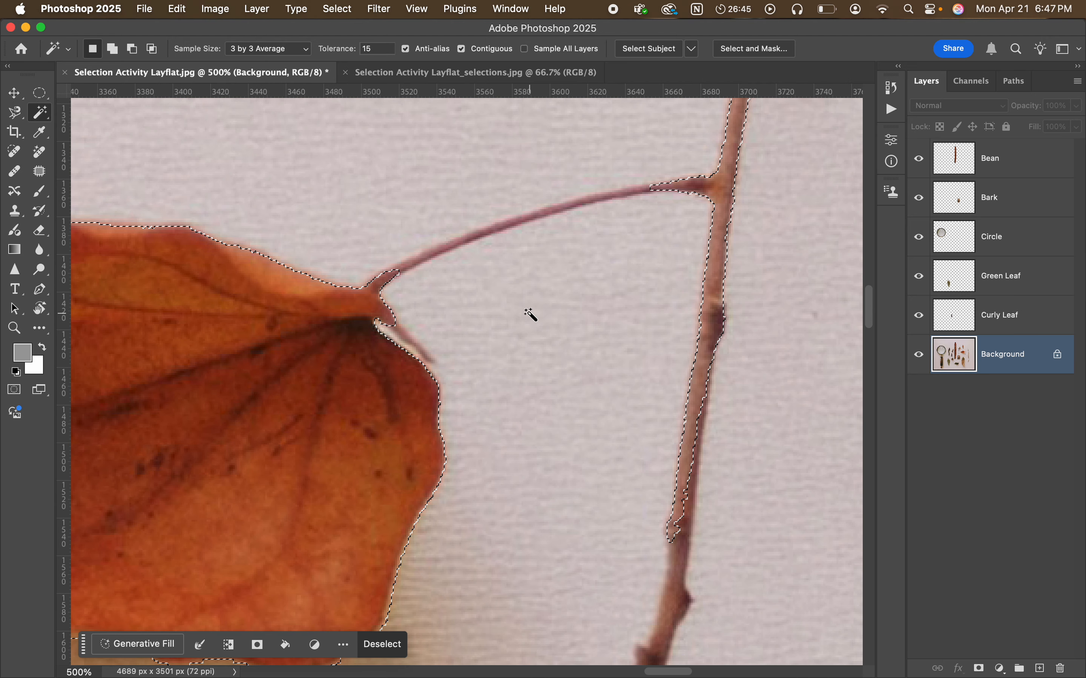
{"action": "left_click", "coordinate": [559, 213], "text": "shift"}
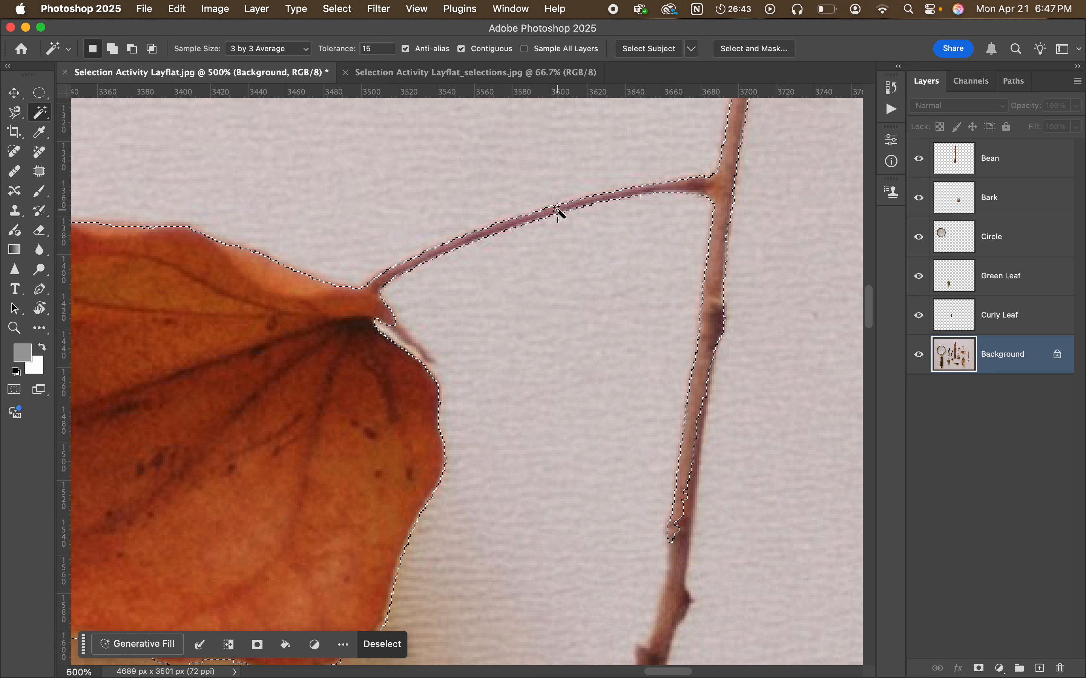
Step: Add the twig's middle section, including its shaded edge and knots, to the selection
{"action": "left_click_drag", "start_coordinate": [676, 401], "coordinate": [655, 348]}
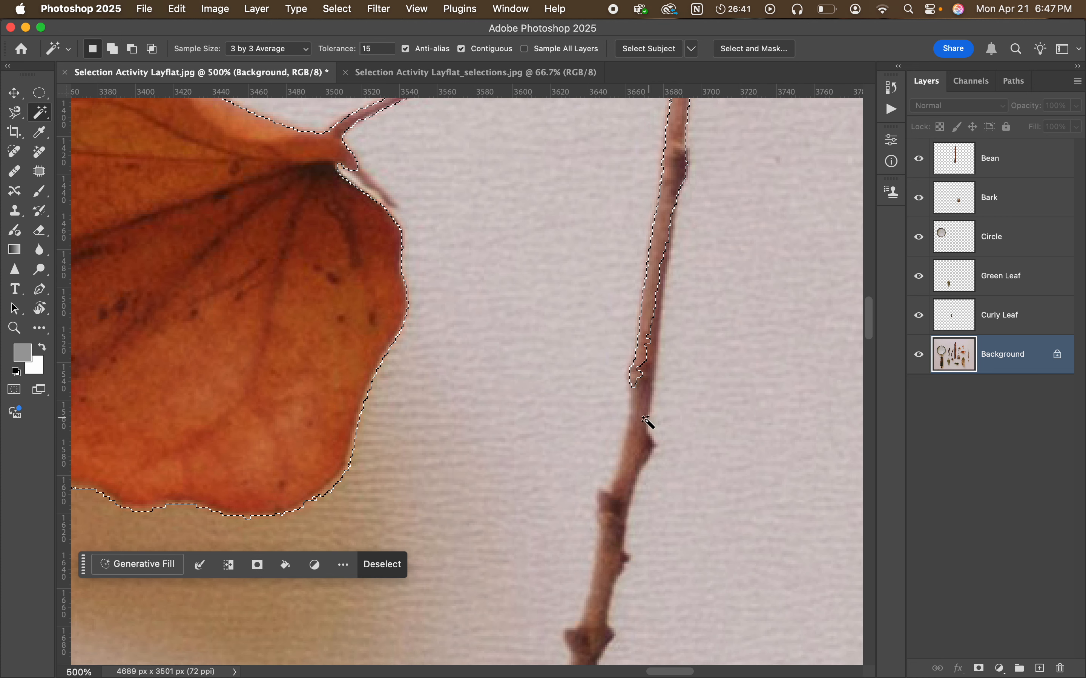
{"action": "left_click", "coordinate": [646, 425], "text": "shift"}
{"action": "left_click", "coordinate": [637, 462], "text": "shift"}
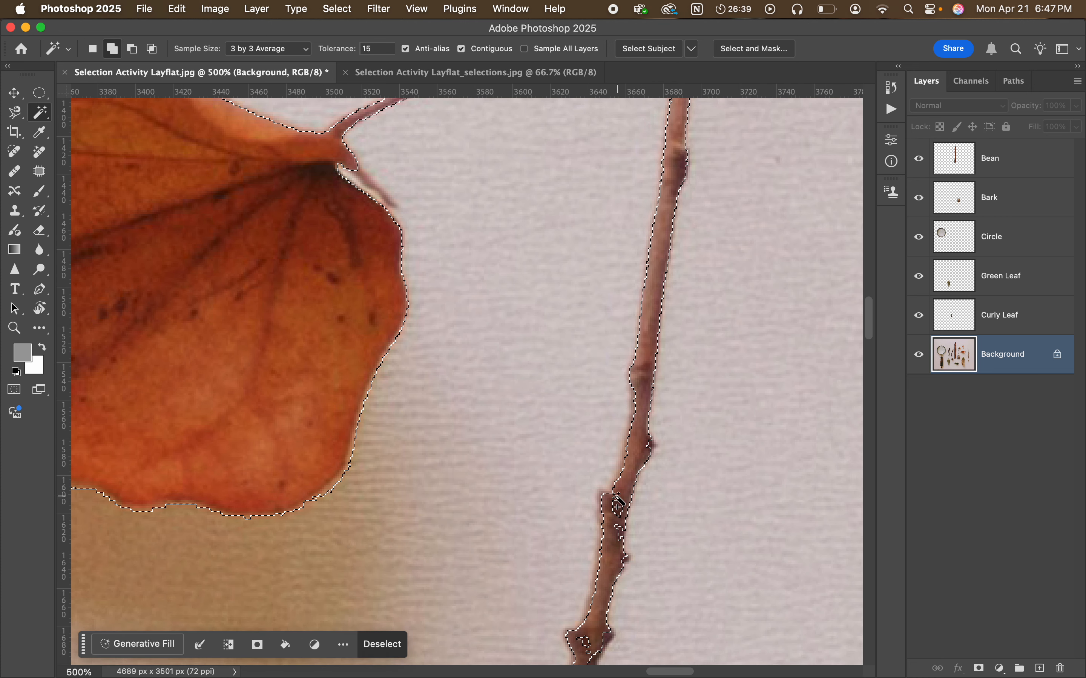
Step: Add the twig's lower end and the unselected part of its reddish upper tip to the selection
{"action": "key", "text": "super+minus"}
{"action": "key", "text": "super+minus"}
{"action": "key", "text": "super+minus"}
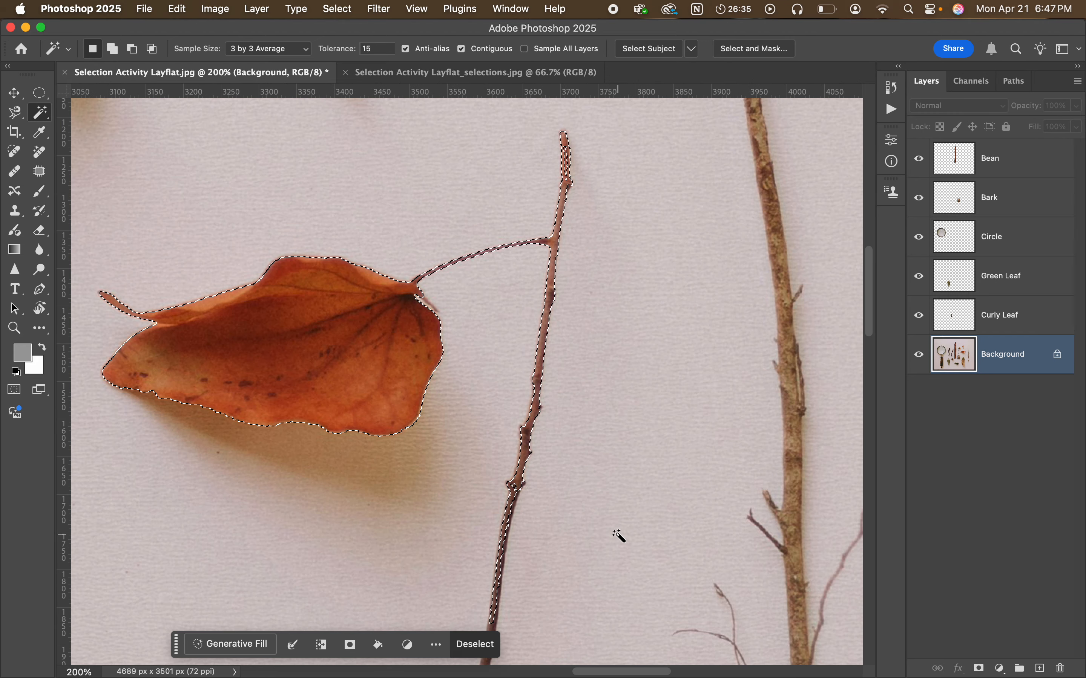
{"action": "left_click_drag", "start_coordinate": [601, 495], "coordinate": [600, 339]}
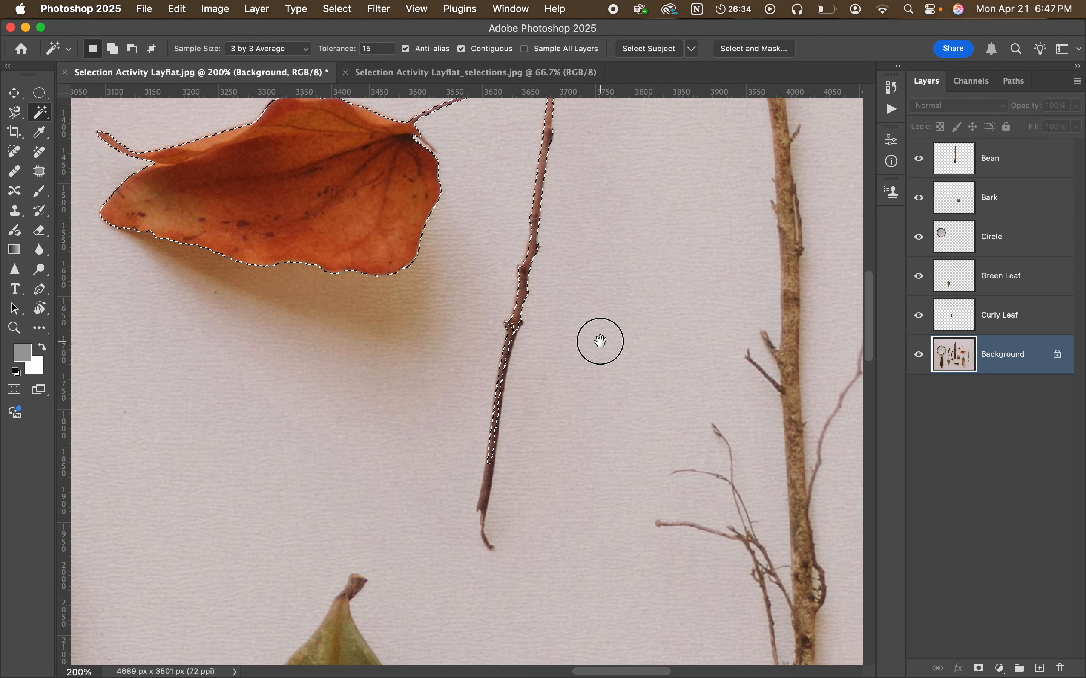
{"action": "left_click", "coordinate": [491, 471], "text": "shift"}
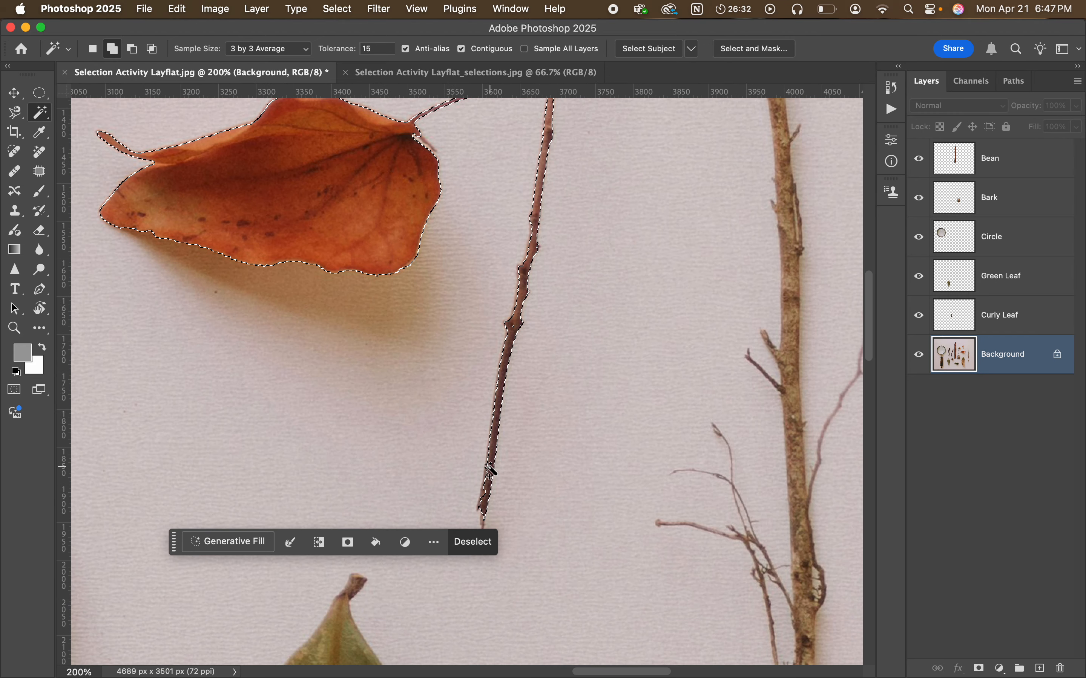
{"action": "left_click", "coordinate": [485, 498], "text": "shift"}
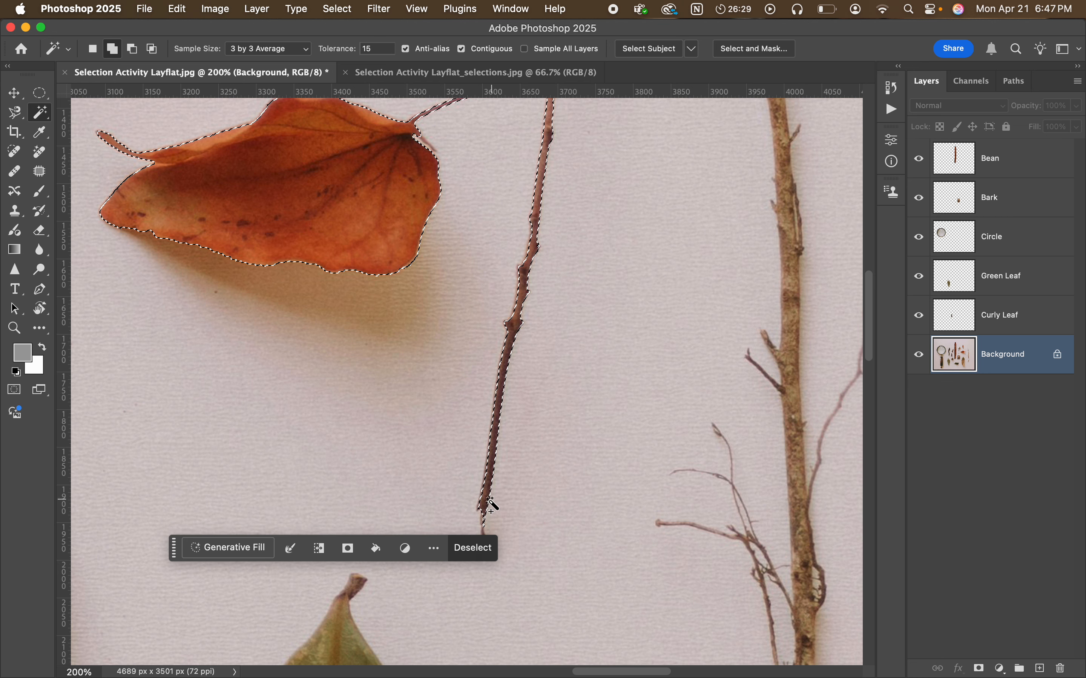
{"action": "scroll", "coordinate": [516, 292], "scroll_direction": "up", "scroll_amount": 6}
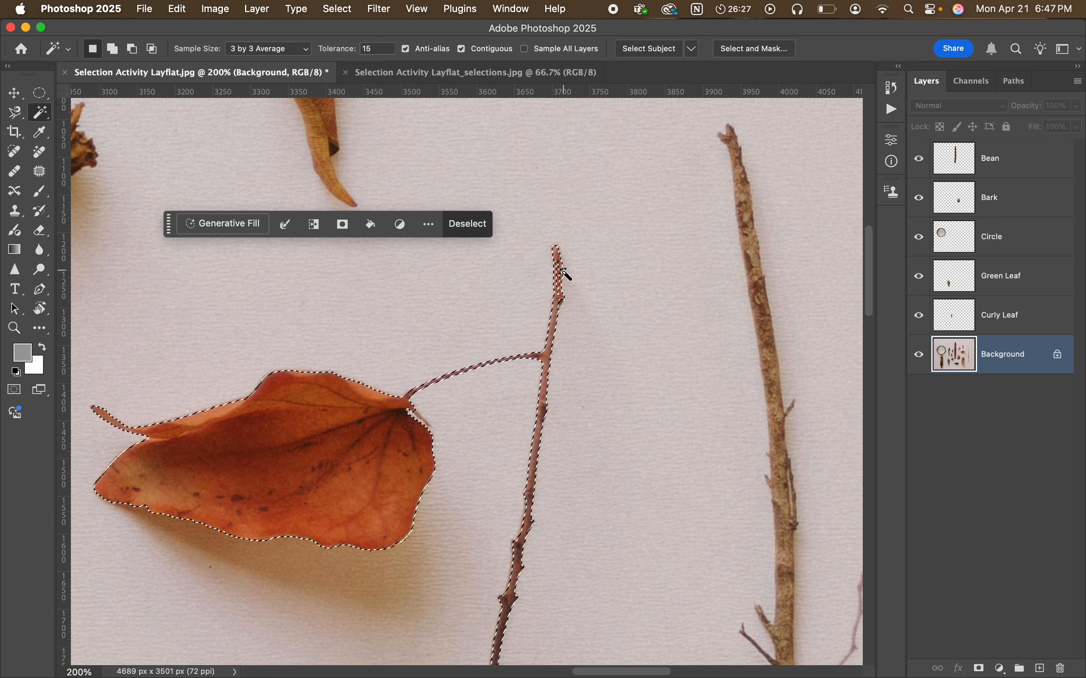
{"action": "left_click", "coordinate": [557, 274], "text": "shift"}
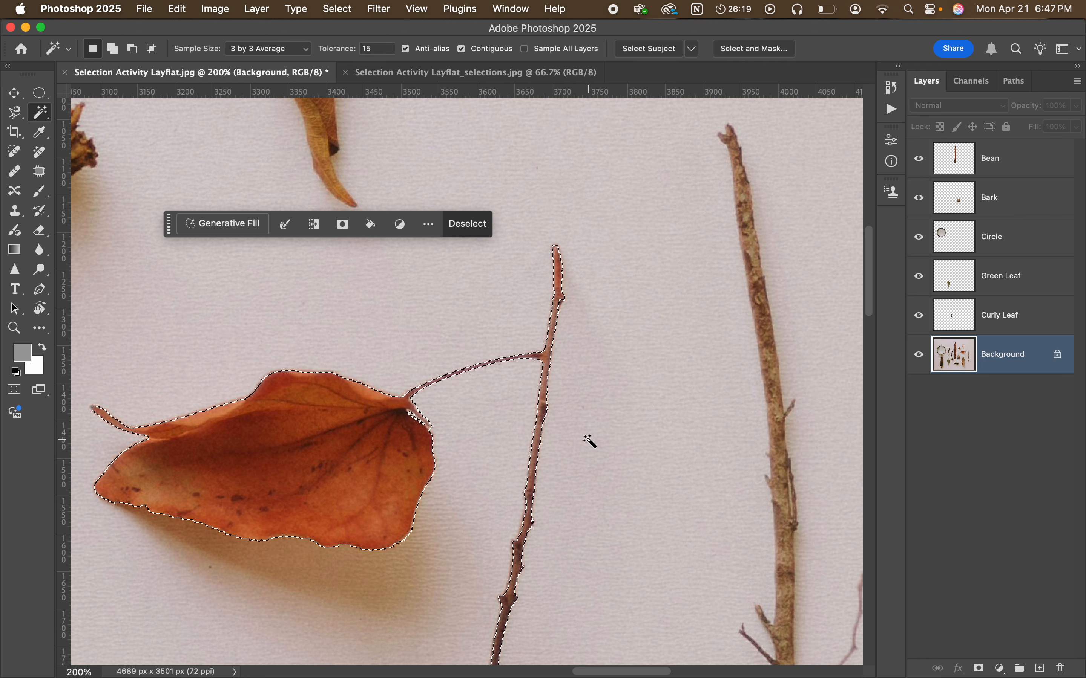
Step: Copy the selected orange leaf and twig onto a new layer and name it Orange Leaf
{"action": "key", "text": "super+minus"}
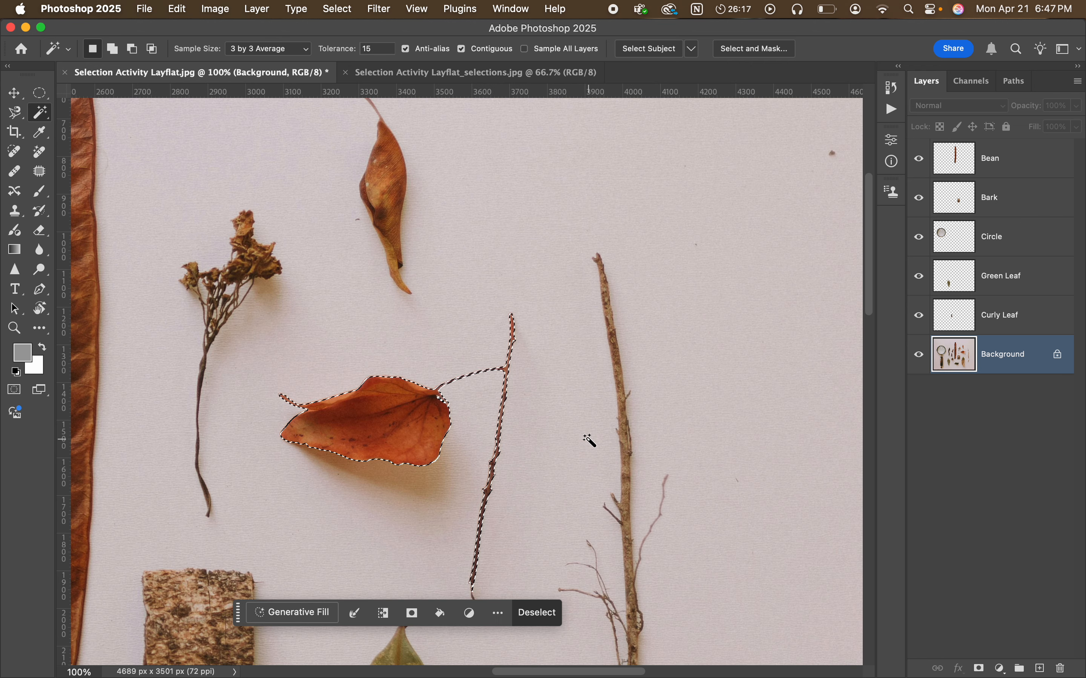
{"action": "scroll", "coordinate": [574, 429], "scroll_direction": "down", "scroll_amount": 3}
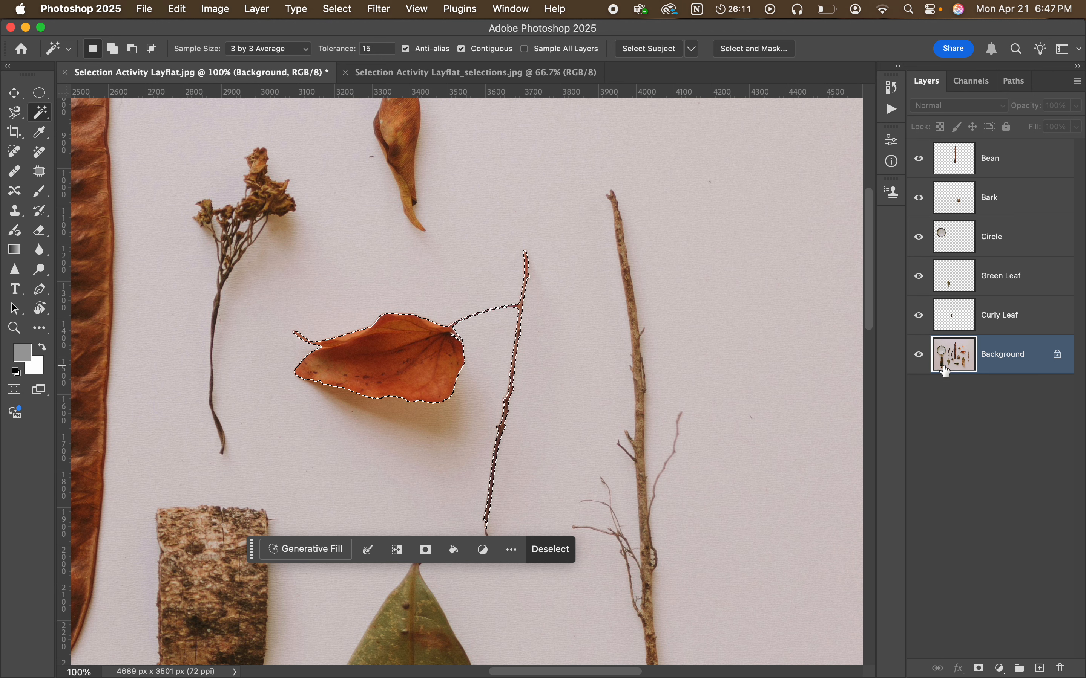
{"action": "key", "text": "super+j"}
{"action": "double_click", "coordinate": [1001, 355]}
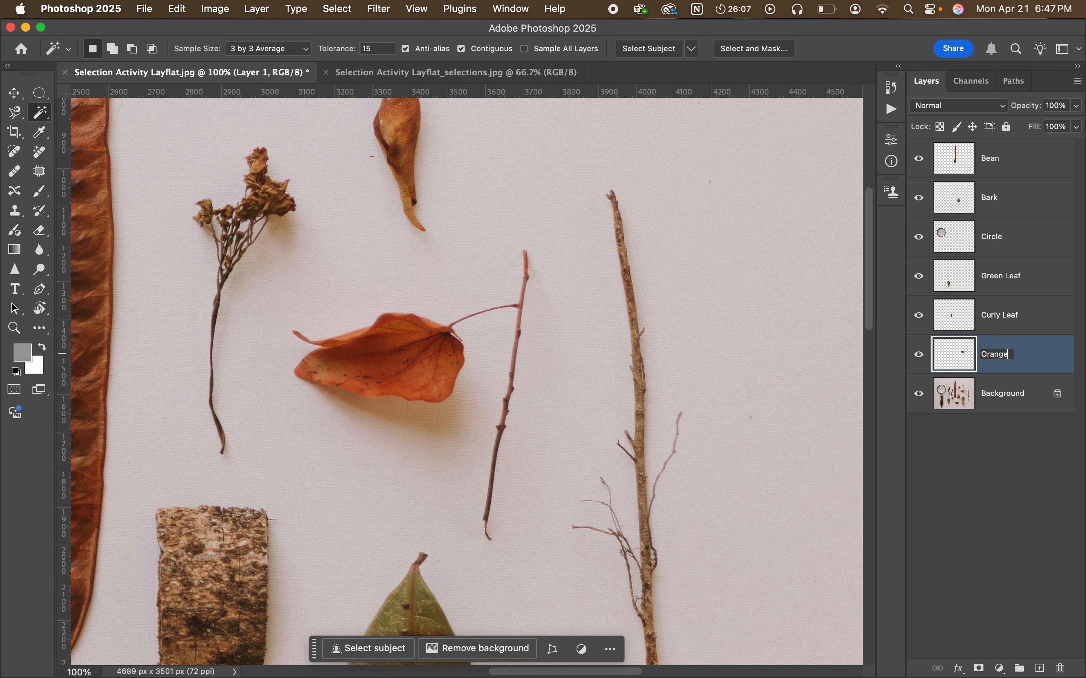
{"action": "key", "text": "Return"}
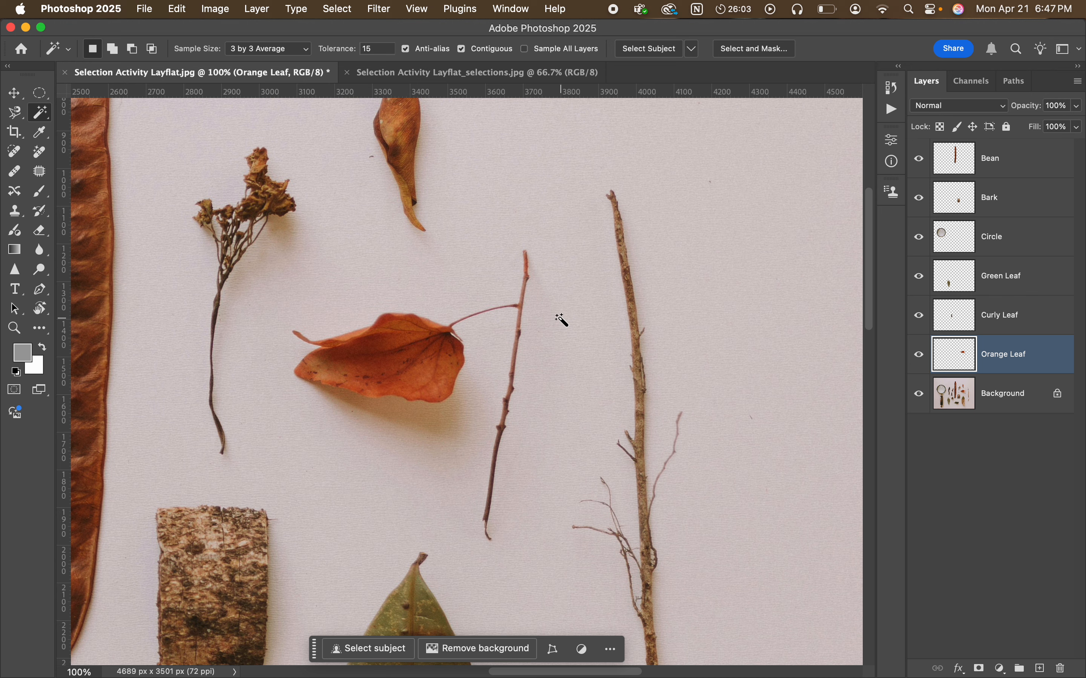
Step: Duplicate the Background layer
{"action": "scroll", "coordinate": [562, 320], "scroll_direction": "down", "scroll_amount": 6}
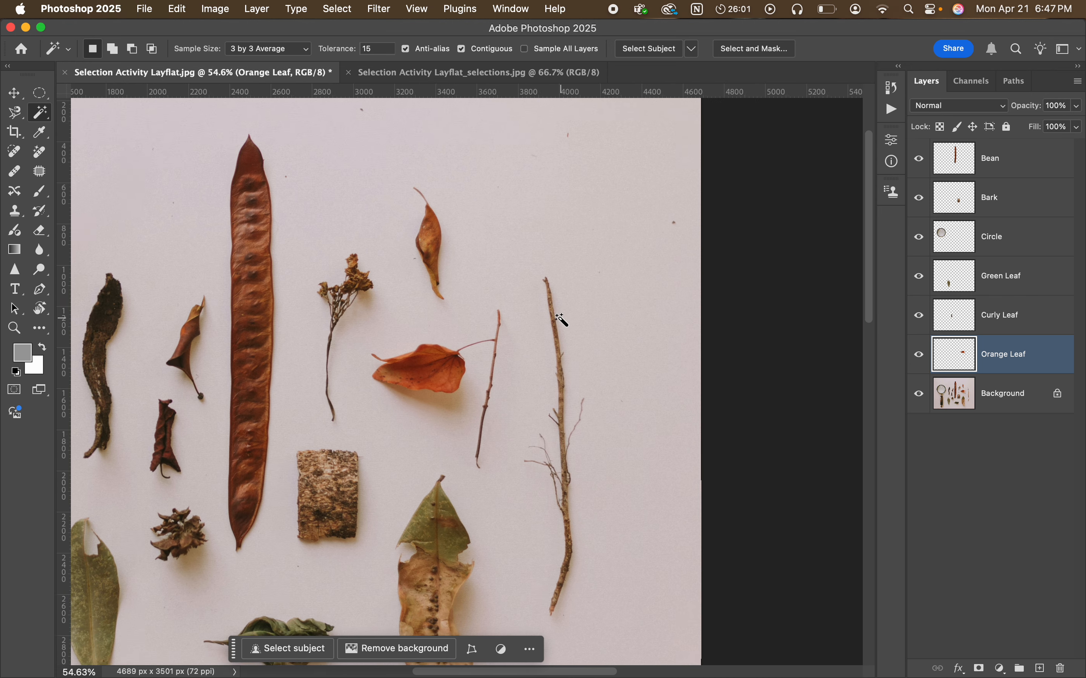
{"action": "left_click_drag", "start_coordinate": [382, 395], "coordinate": [605, 346]}
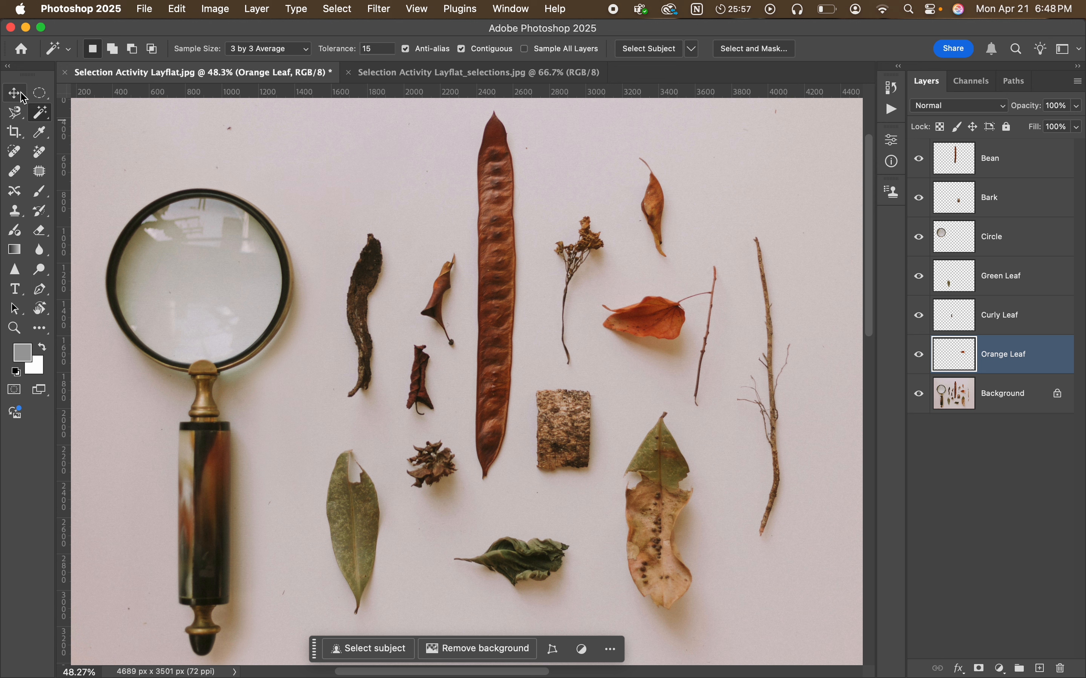
{"action": "left_click", "coordinate": [1029, 399]}
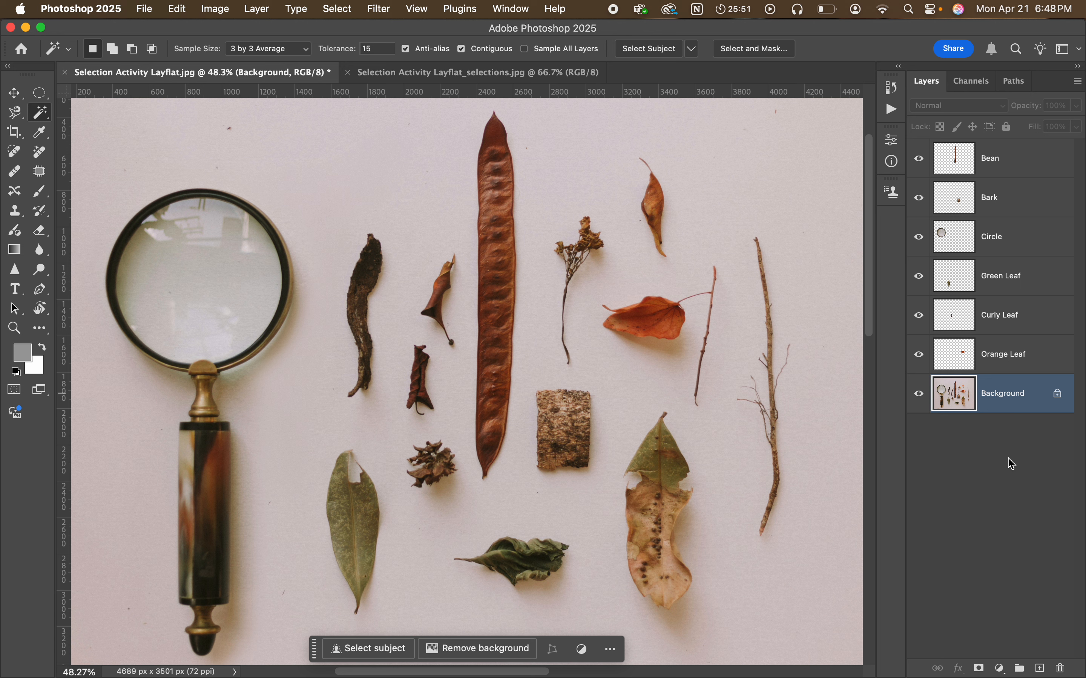
{"action": "right_click", "coordinate": [1003, 409]}
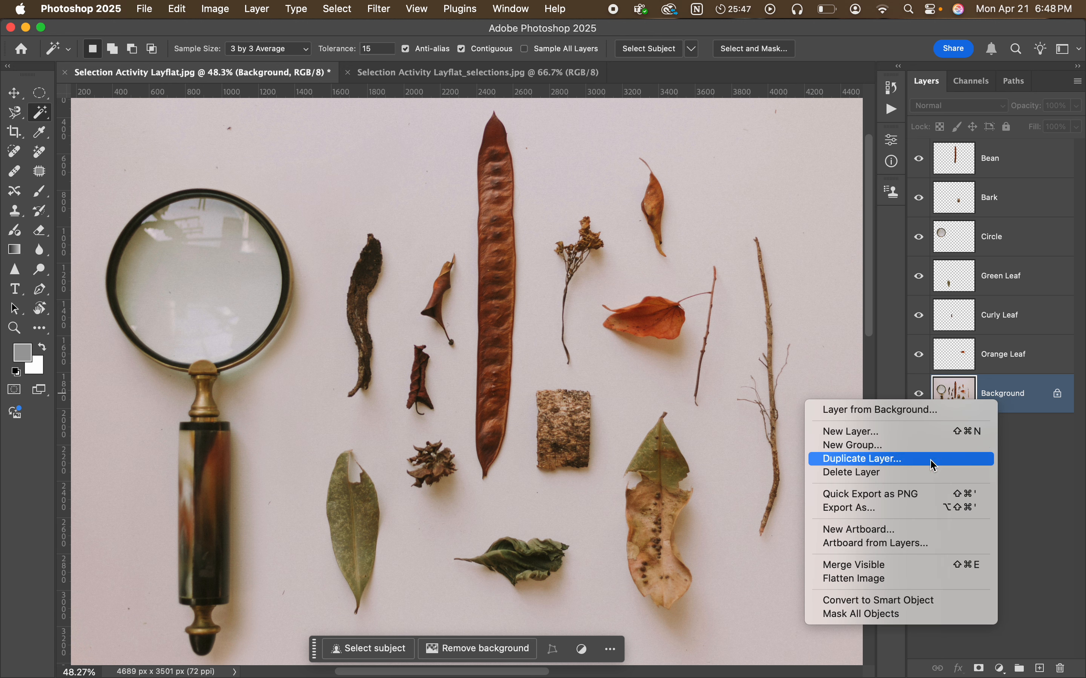
{"action": "left_click", "coordinate": [1049, 481]}
{"action": "left_click_drag", "start_coordinate": [1031, 412], "coordinate": [1039, 669]}
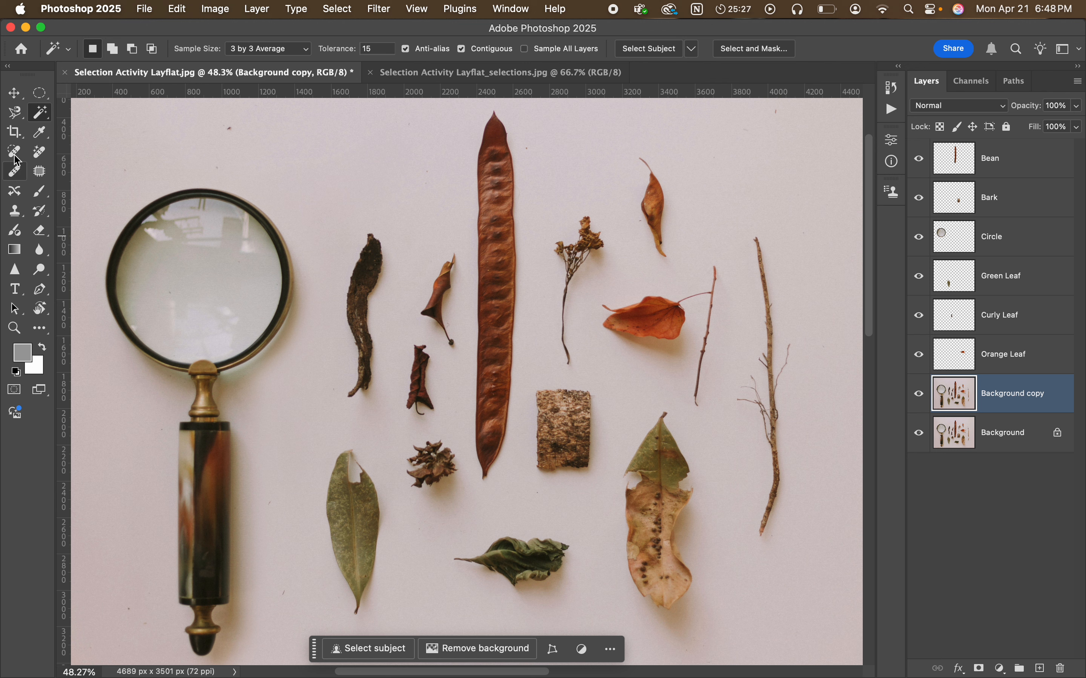
Step: Select the whole magnifying glass with the Object Selection tool on the duplicated background layer
{"action": "left_click", "coordinate": [41, 115]}
{"action": "left_click_drag", "start_coordinate": [42, 115], "coordinate": [137, 120]}
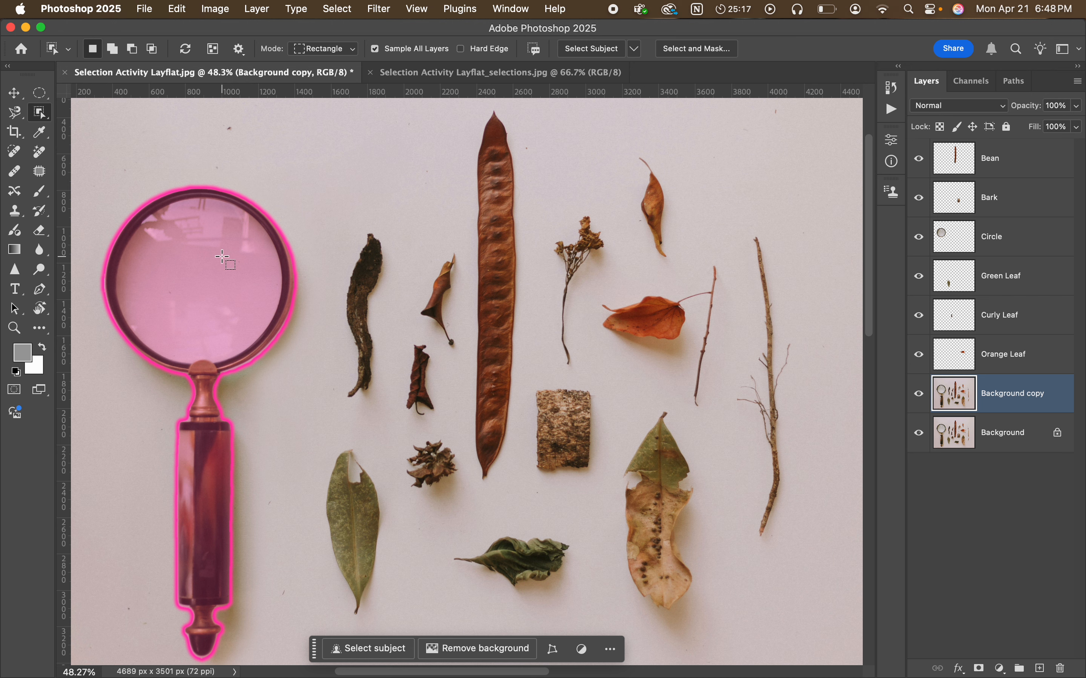
{"action": "scroll", "coordinate": [223, 258], "scroll_direction": "down", "scroll_amount": 2}
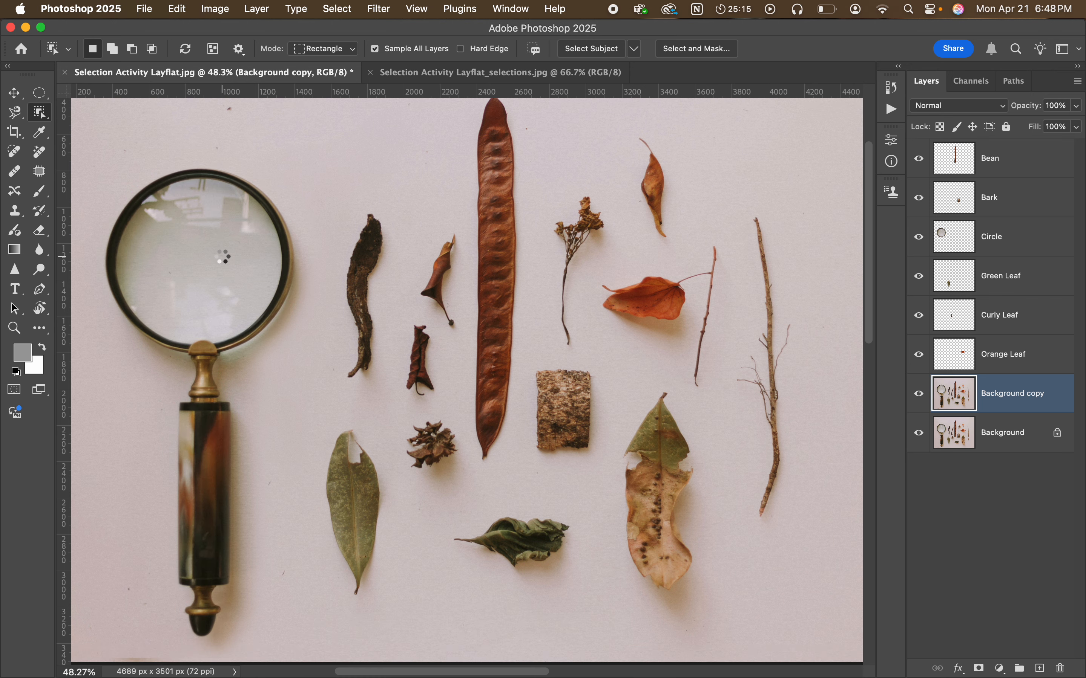
{"action": "left_click", "coordinate": [224, 261]}
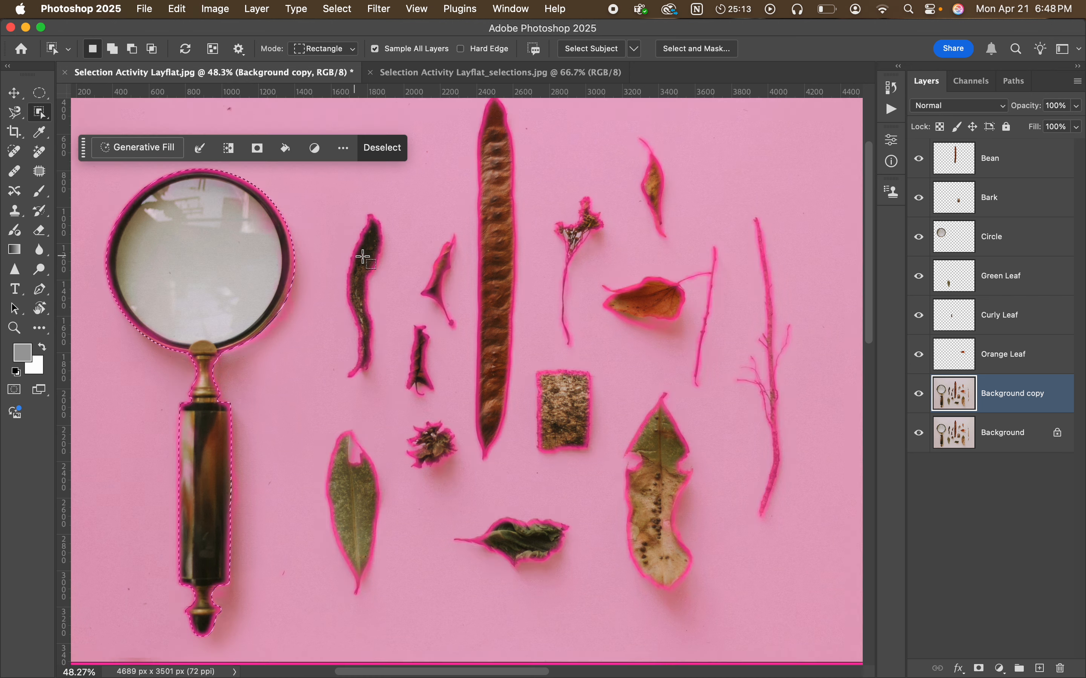
Step: Add the dark twisted pod, the long green leaf, the spiky cone and the small curled leaf above it to the object selection
{"action": "key", "text": "shift"}
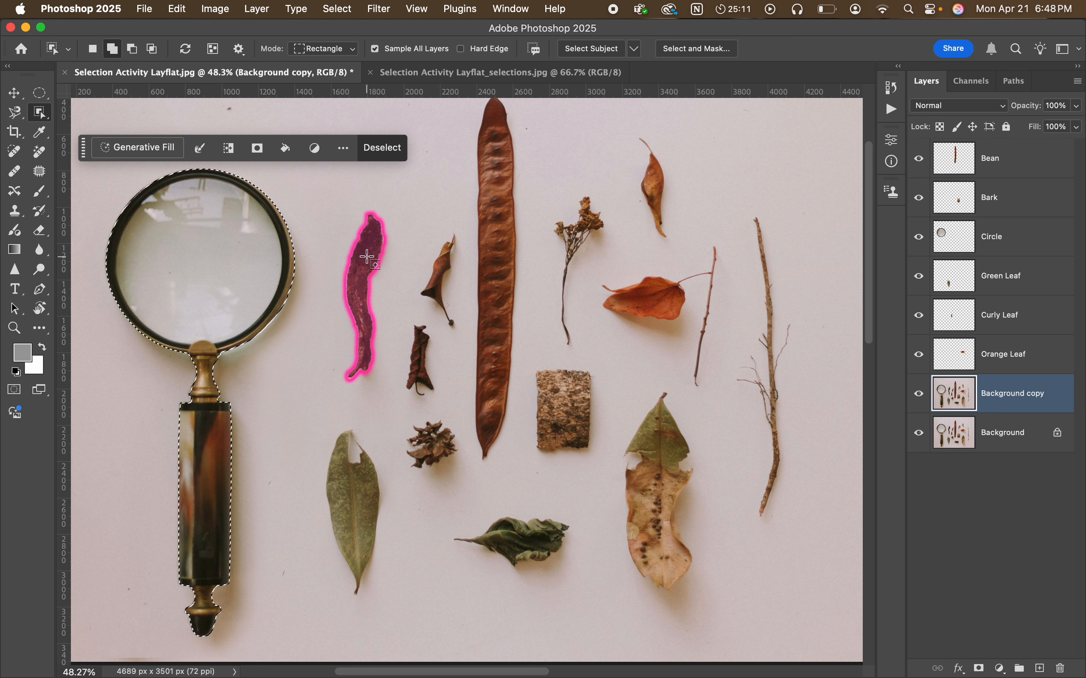
{"action": "left_click", "coordinate": [367, 256], "text": "shift"}
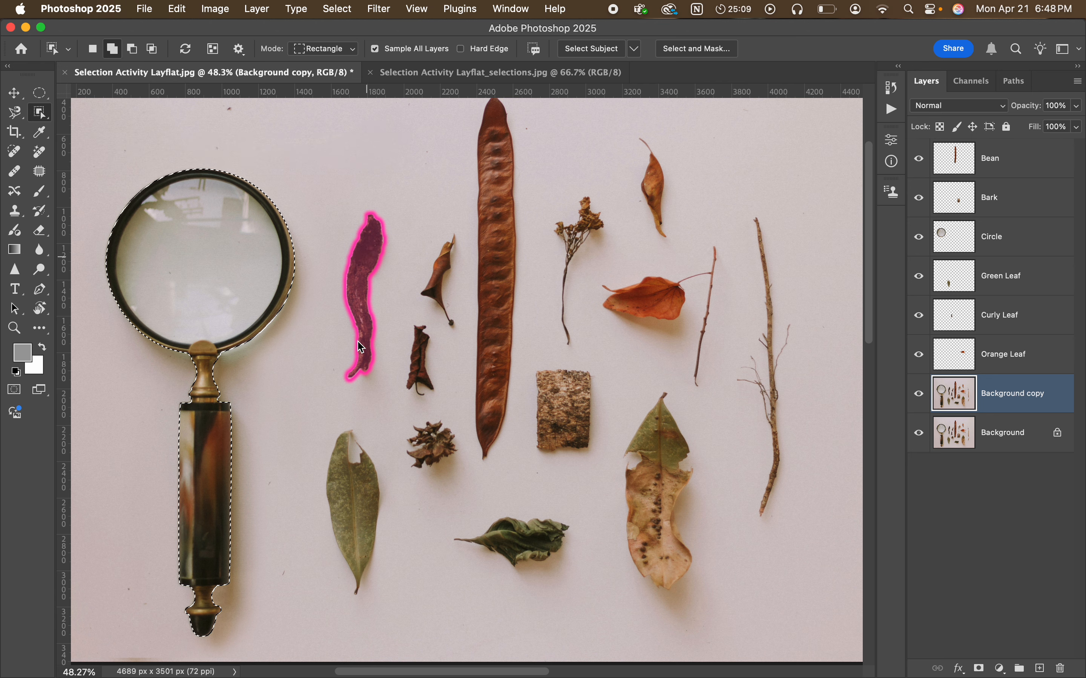
{"action": "left_click", "coordinate": [363, 520], "text": "shift"}
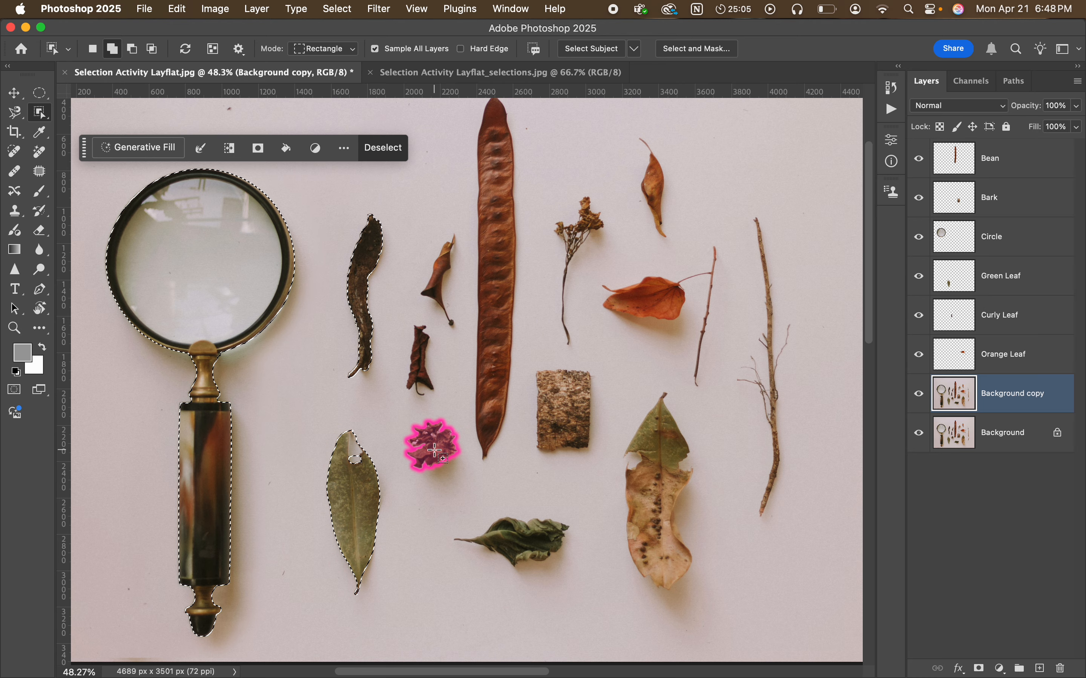
{"action": "left_click", "coordinate": [434, 450], "text": "shift"}
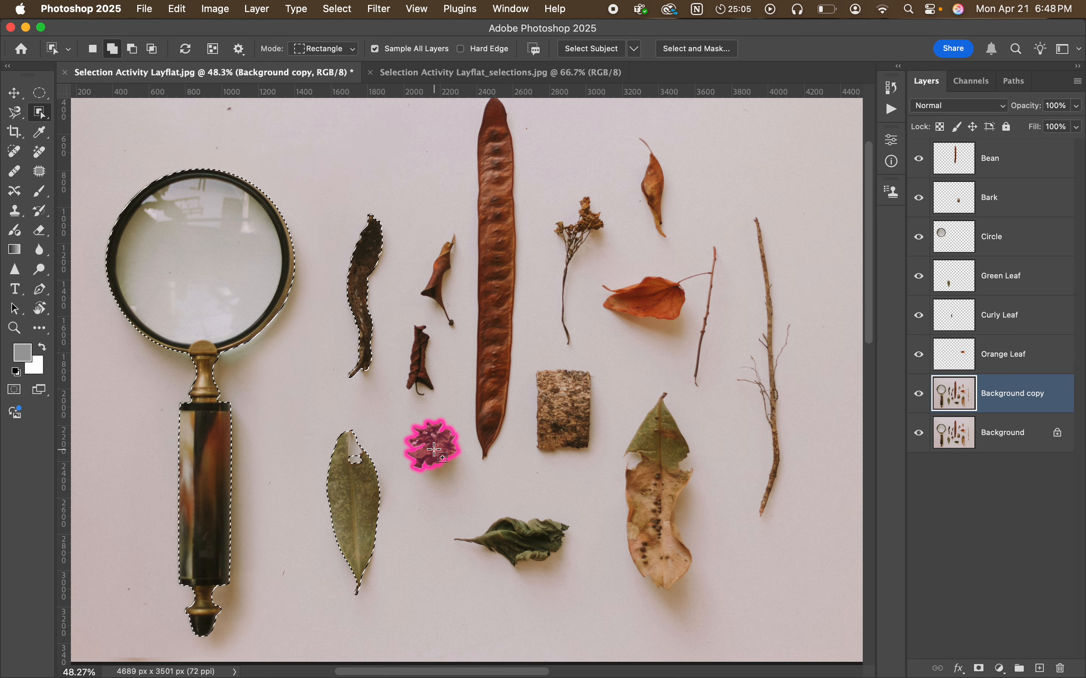
{"action": "left_click", "coordinate": [421, 359], "text": "shift"}
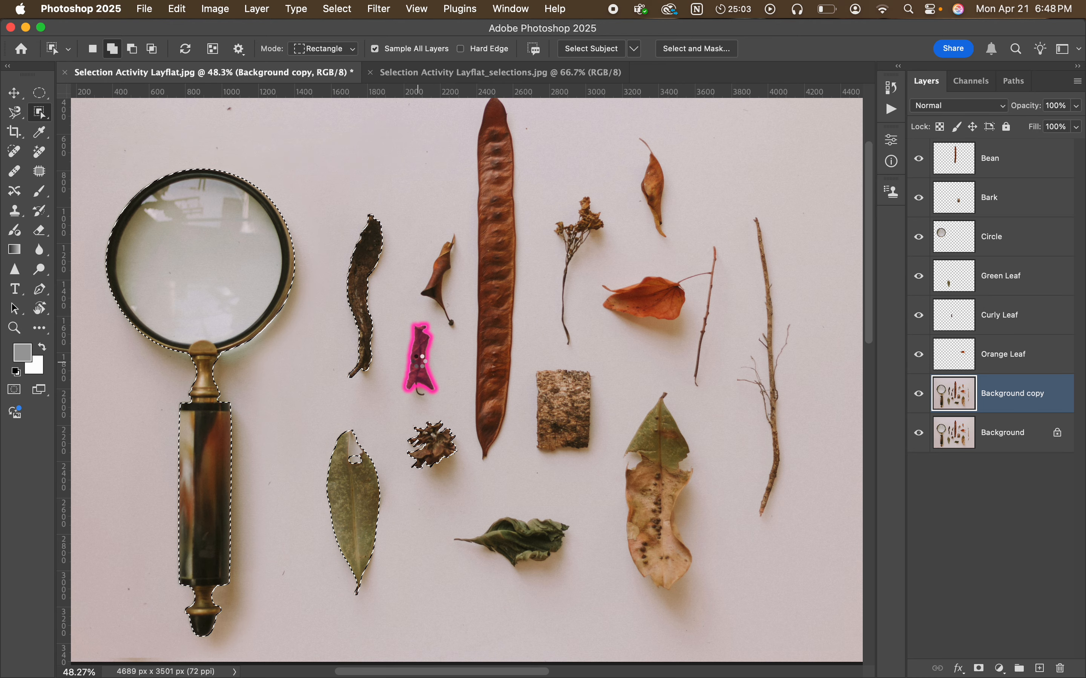
Step: Add the upper small curled leaf, the bean pod, the dark green curled leaf, the bark and the spotted two-tone leaf to the selection
{"action": "left_click", "coordinate": [437, 264], "text": "shift"}
{"action": "left_click", "coordinate": [495, 280], "text": "shift"}
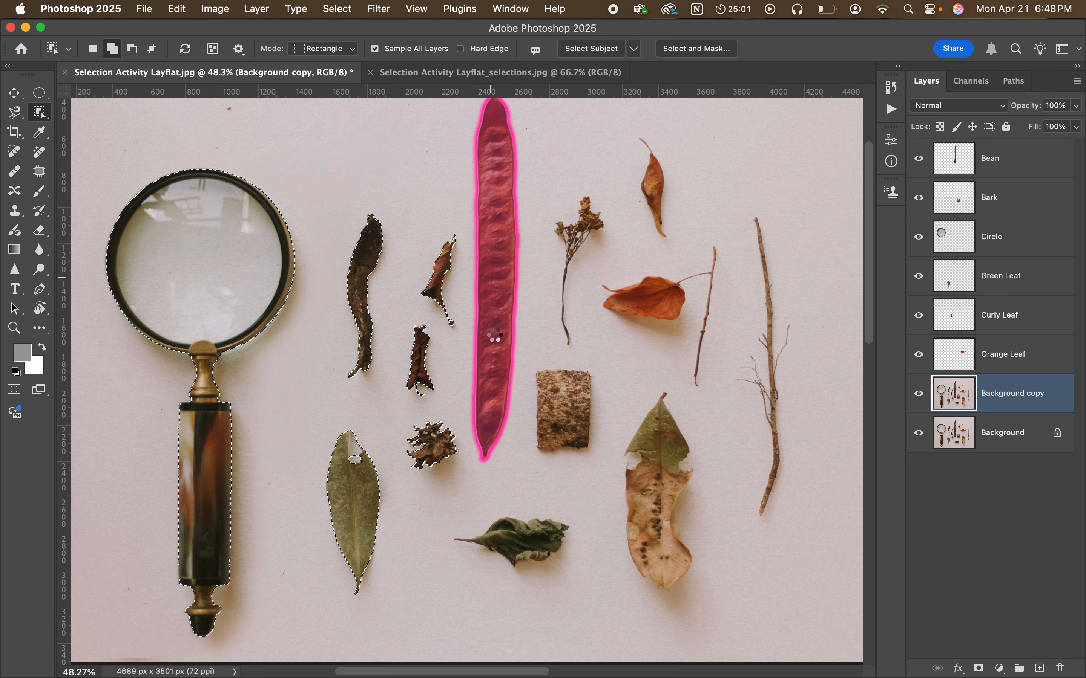
{"action": "left_click", "coordinate": [525, 541], "text": "shift"}
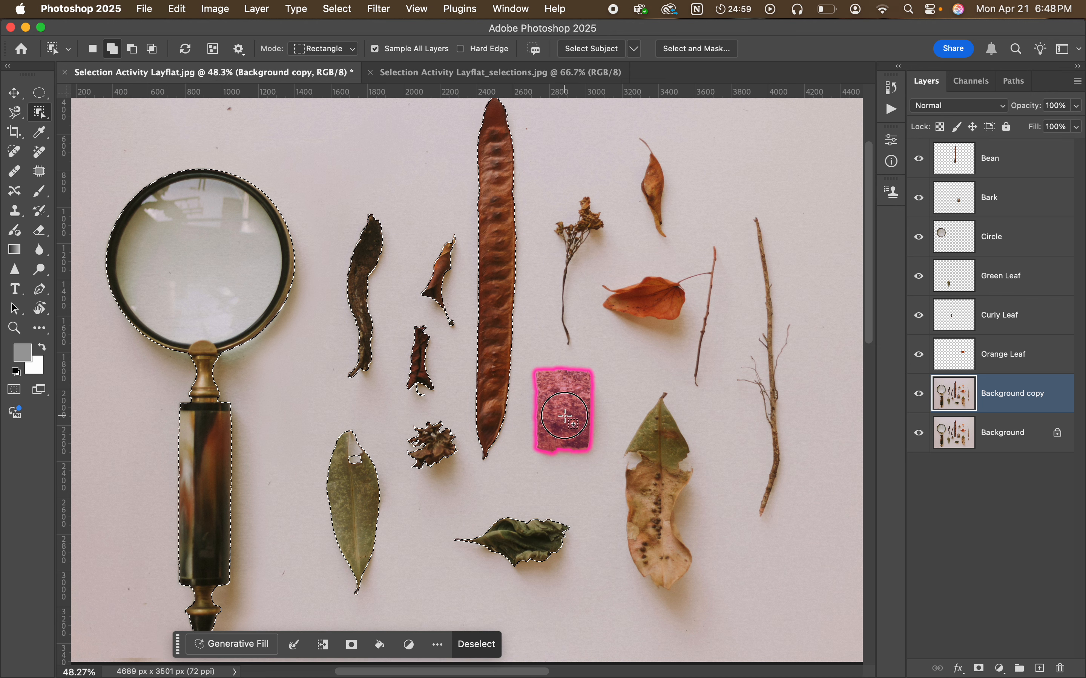
{"action": "left_click", "coordinate": [566, 416], "text": "shift"}
{"action": "left_click", "coordinate": [657, 505], "text": "shift"}
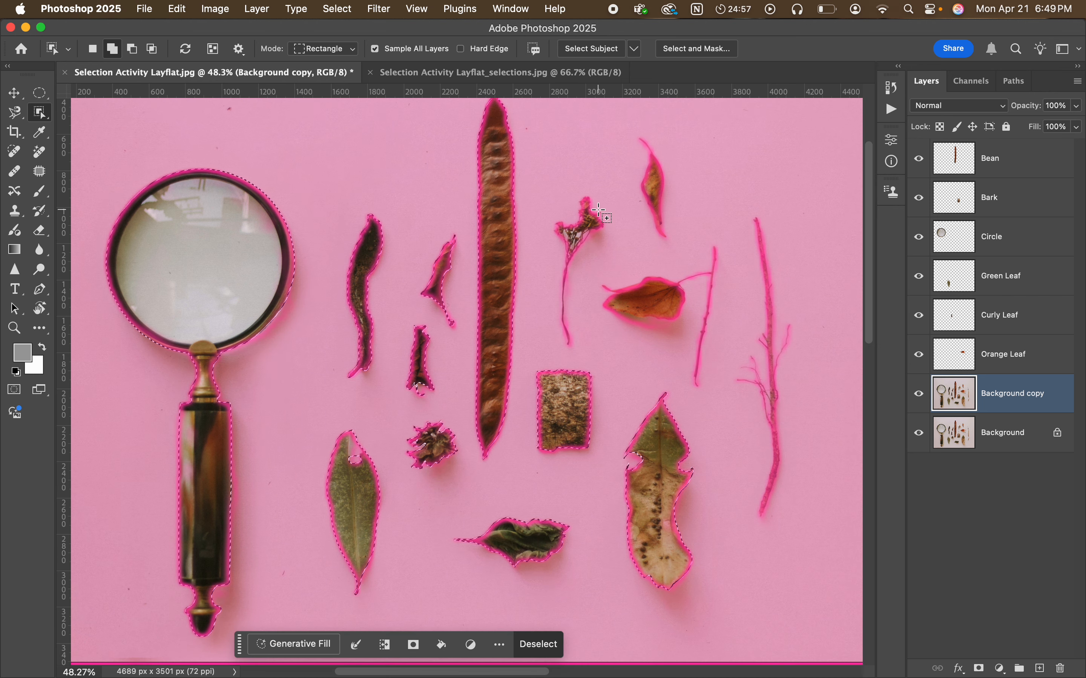
Step: Add the dried flower, the twisted brown leaf, the orange leaf with its twig and the long branch, and copy the full selection onto a new layer
{"action": "left_click", "coordinate": [597, 213], "text": "shift"}
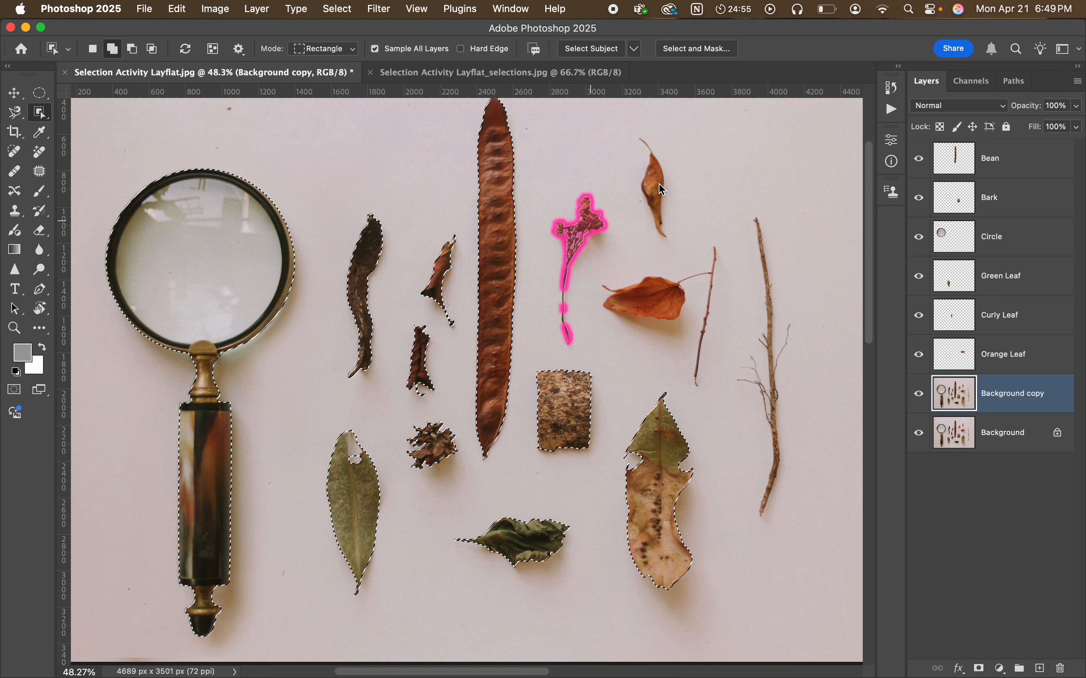
{"action": "left_click", "coordinate": [656, 186], "text": "shift"}
{"action": "left_click", "coordinate": [658, 293], "text": "shift"}
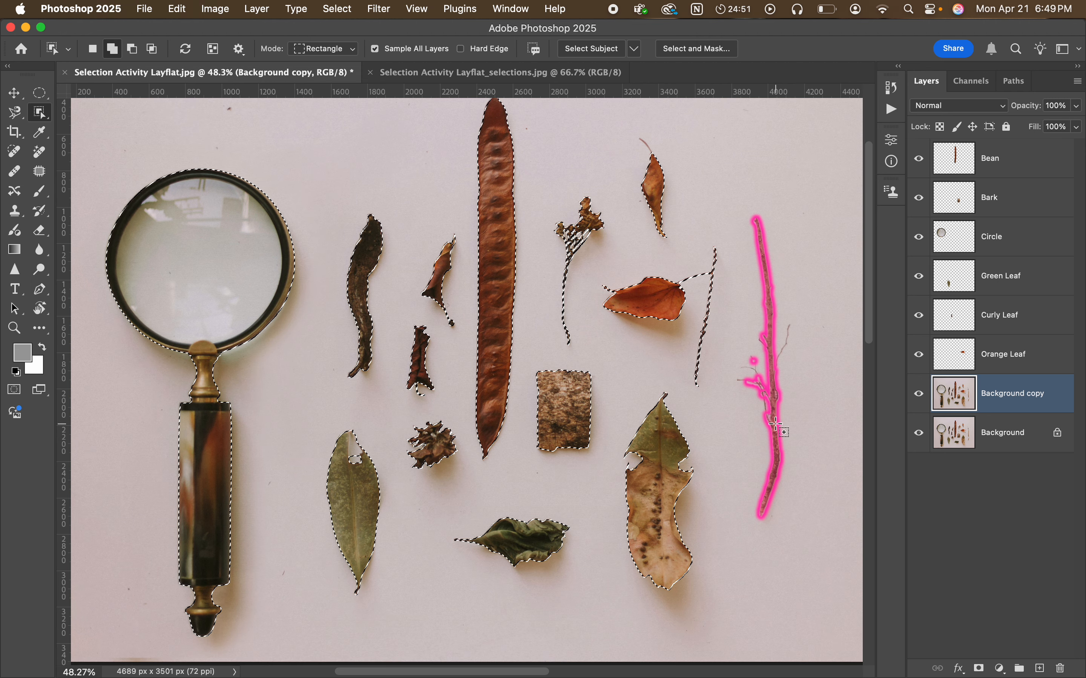
{"action": "left_click", "coordinate": [775, 425], "text": "shift"}
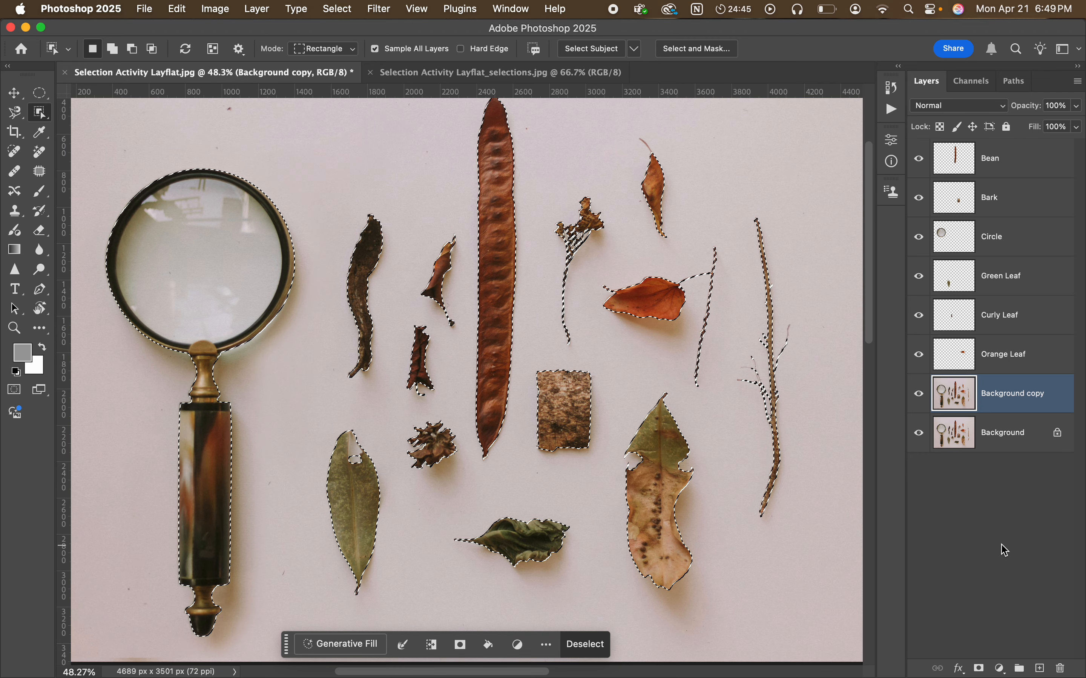
{"action": "key", "text": "super+j"}
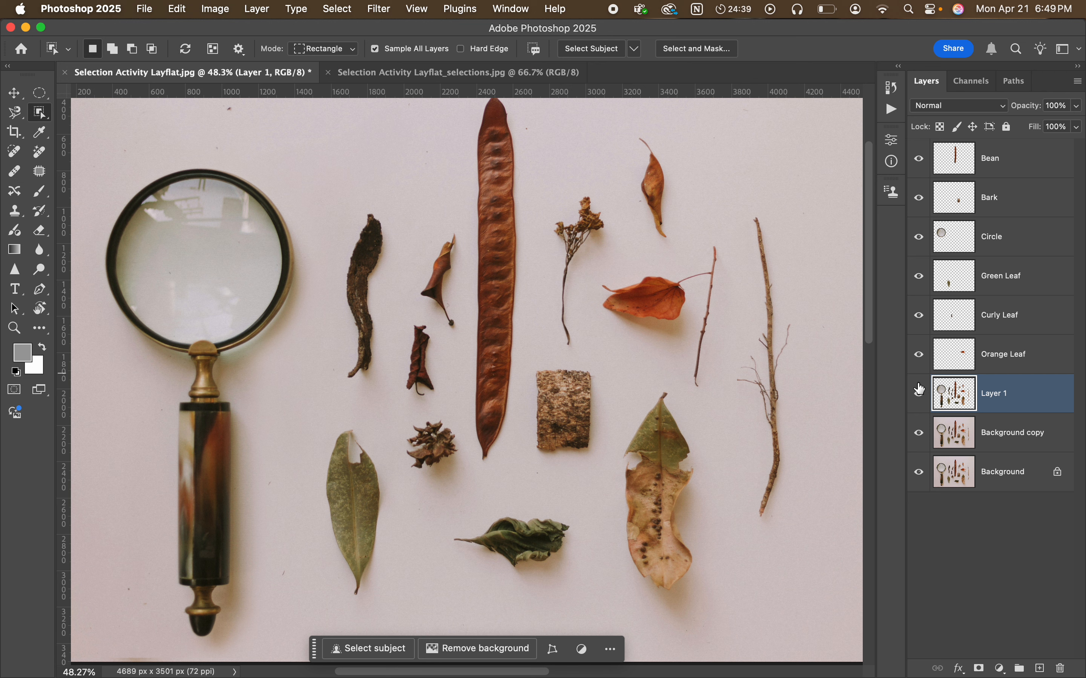
Step: Isolate the new layer by hiding all other layers to inspect the cutouts, and show every layer again
{"action": "left_click", "coordinate": [920, 435]}
{"action": "left_click", "coordinate": [919, 474]}
{"action": "left_click_drag", "start_coordinate": [919, 355], "coordinate": [920, 158]}
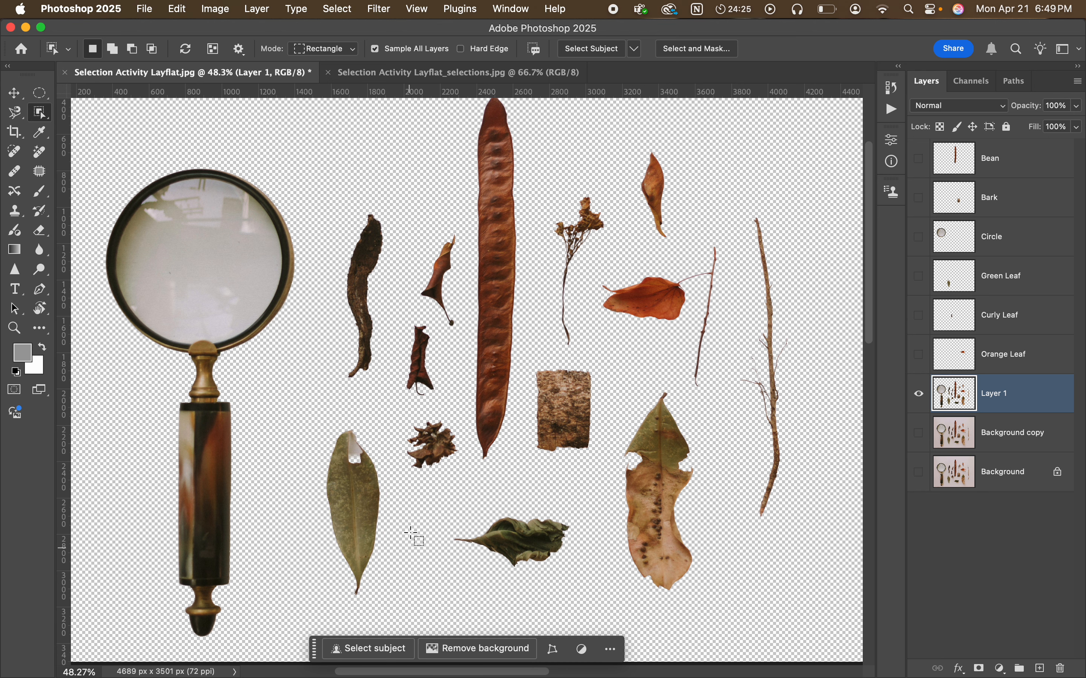
{"action": "left_click_drag", "start_coordinate": [919, 355], "coordinate": [919, 158]}
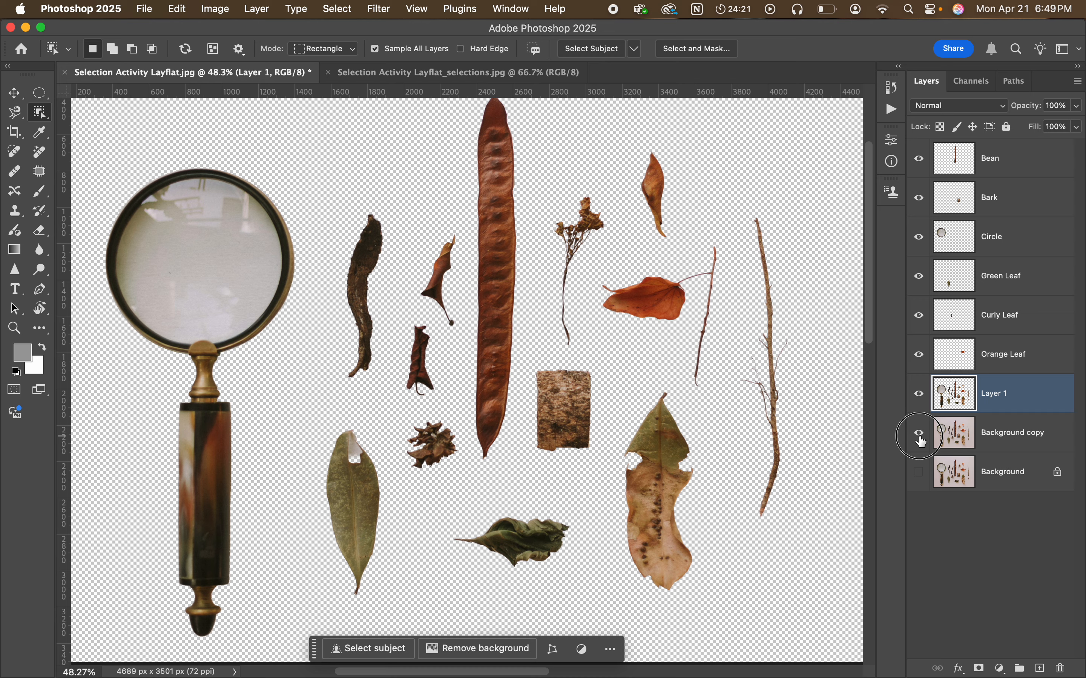
{"action": "left_click", "coordinate": [919, 433]}
{"action": "left_click", "coordinate": [919, 472]}
Step: Rename Layer 1, which holds all the cut-out objects, as All
{"action": "left_click", "coordinate": [1044, 436]}
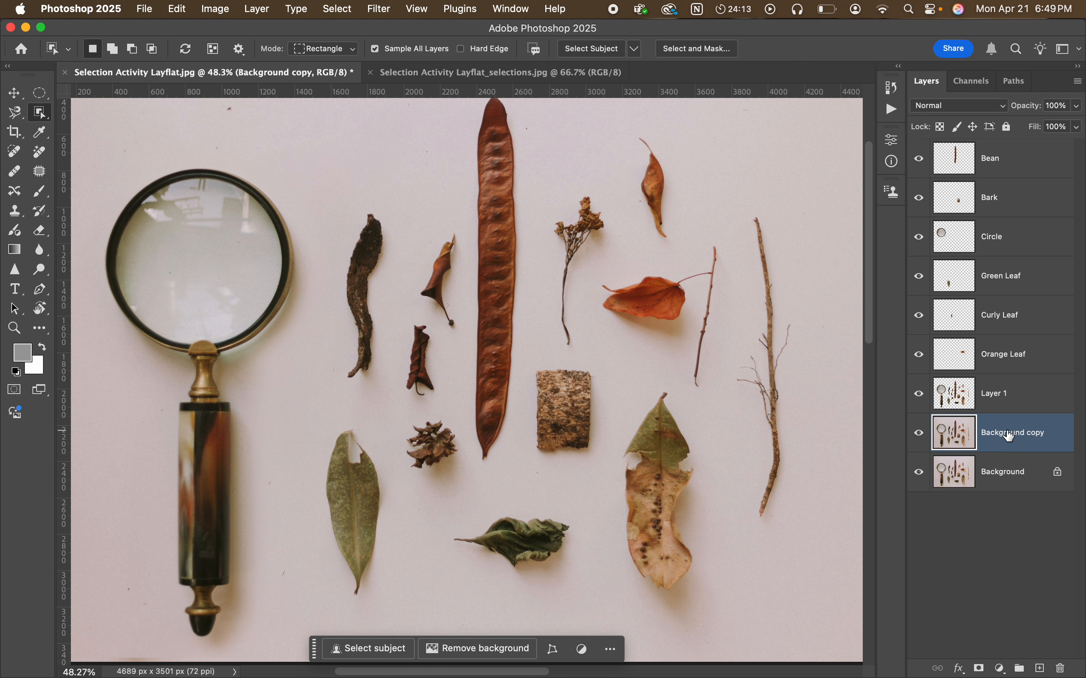
{"action": "left_click", "coordinate": [1001, 402]}
{"action": "double_click", "coordinate": [996, 395]}
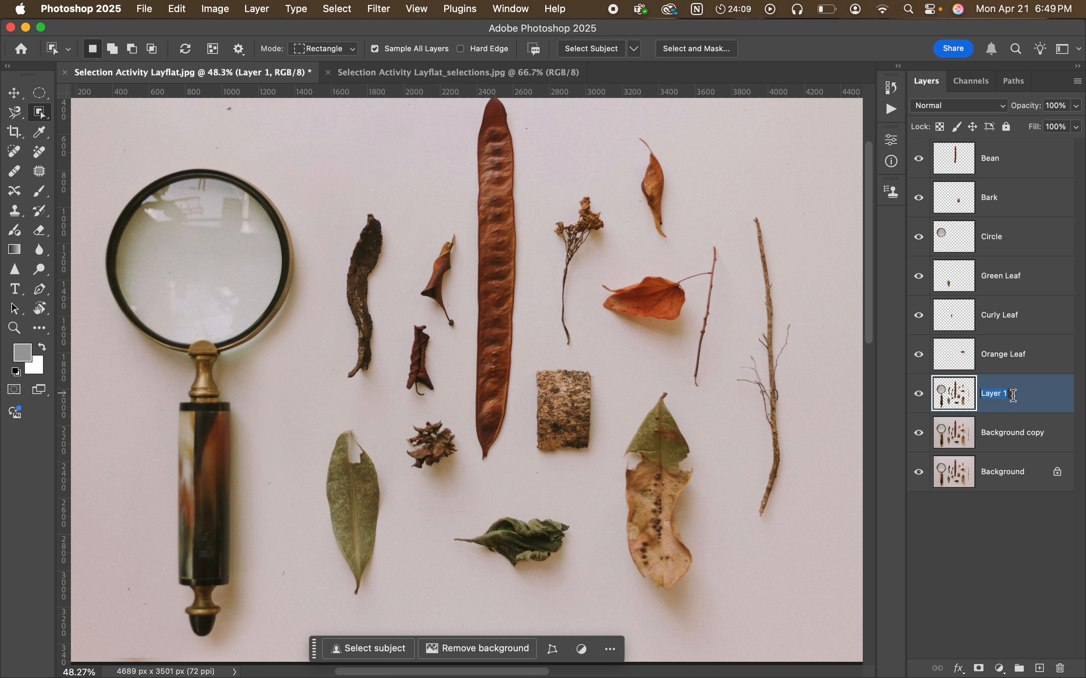
{"action": "type", "text": "All"}
{"action": "key", "text": "Return"}
Step: Delete the Background copy layer
{"action": "left_click", "coordinate": [1034, 448]}
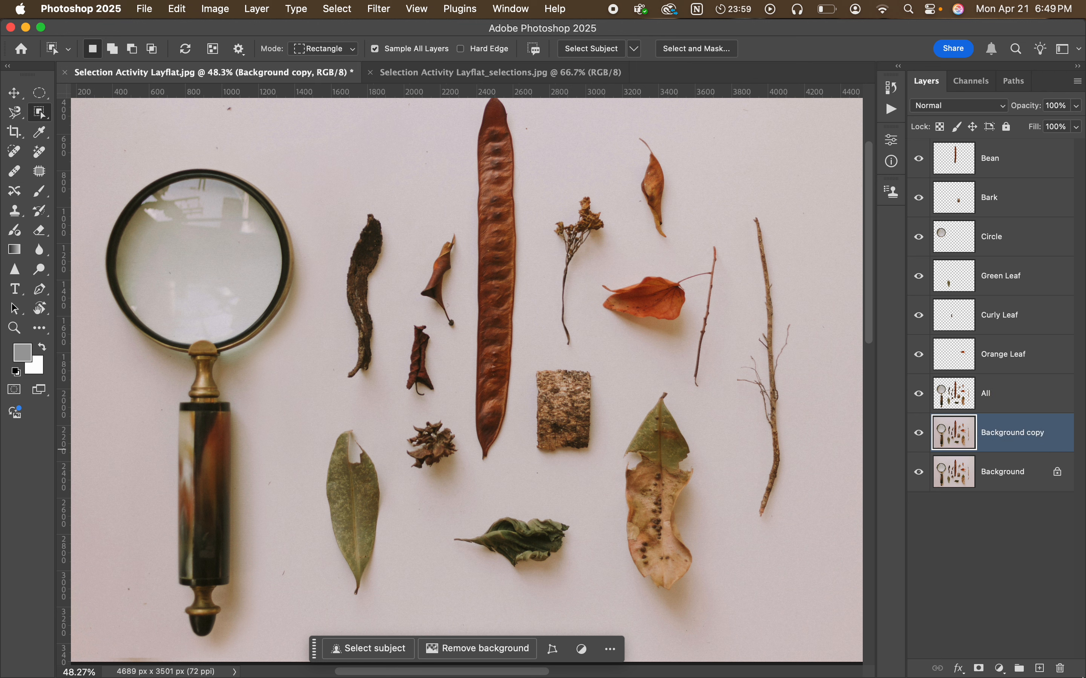
{"action": "left_click", "coordinate": [1061, 668]}
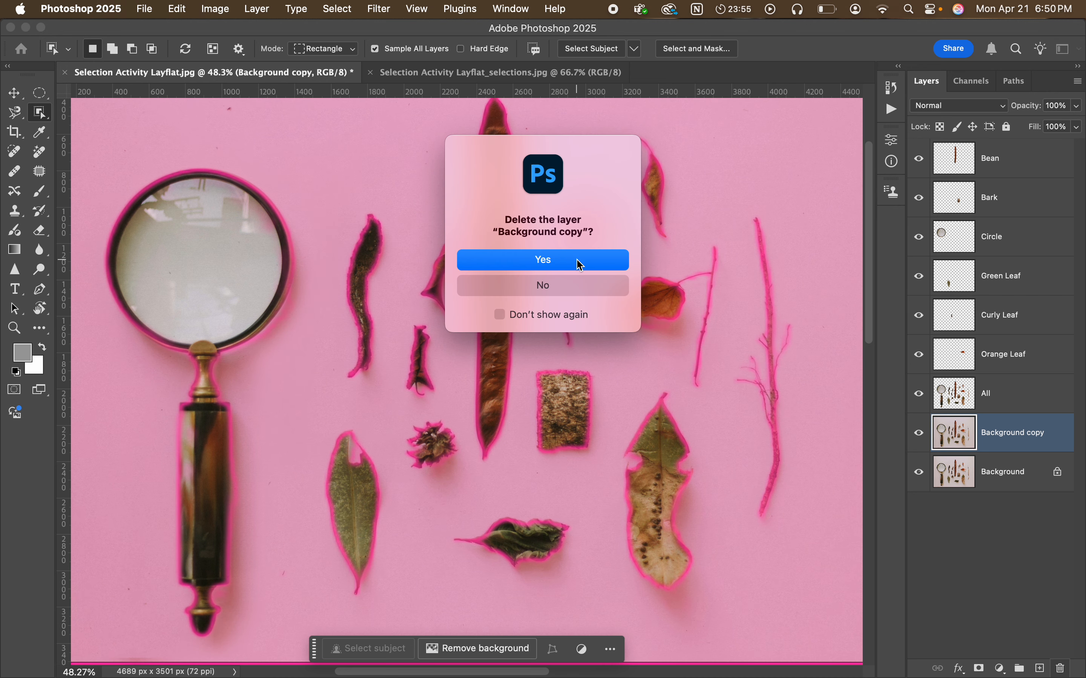
{"action": "left_click", "coordinate": [580, 265]}
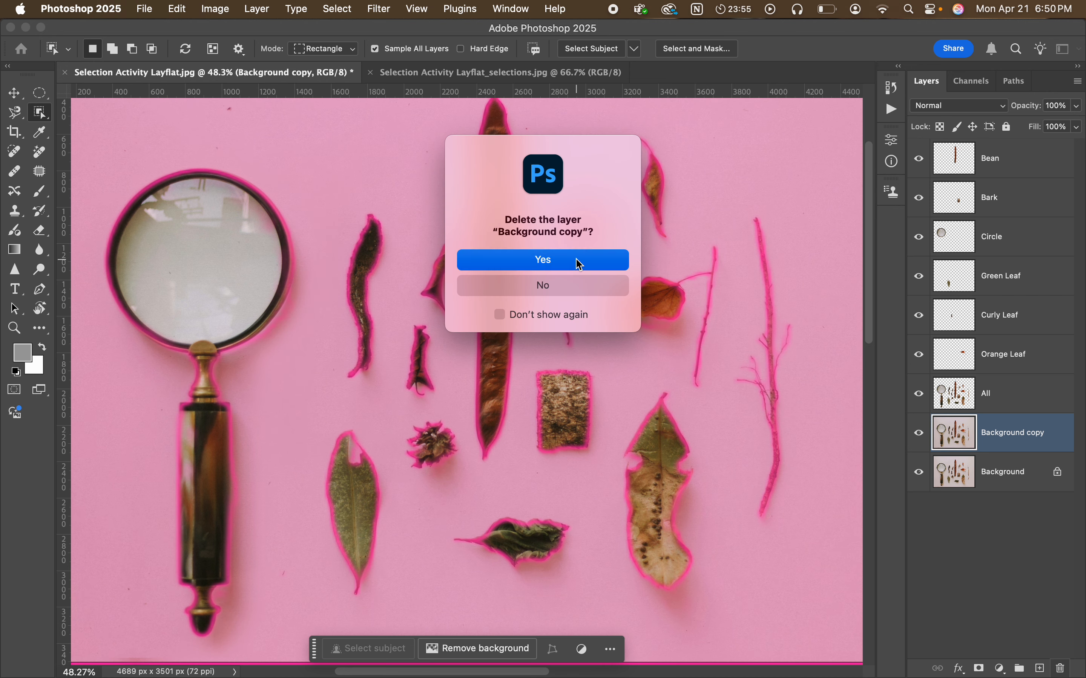
Step: Save the document as a Photoshop file in Selection Tool Basics, prefixing the file name with the teacher's name and an underscore, keeping Maximize Compatibility enabled
{"action": "left_click", "coordinate": [13, 92]}
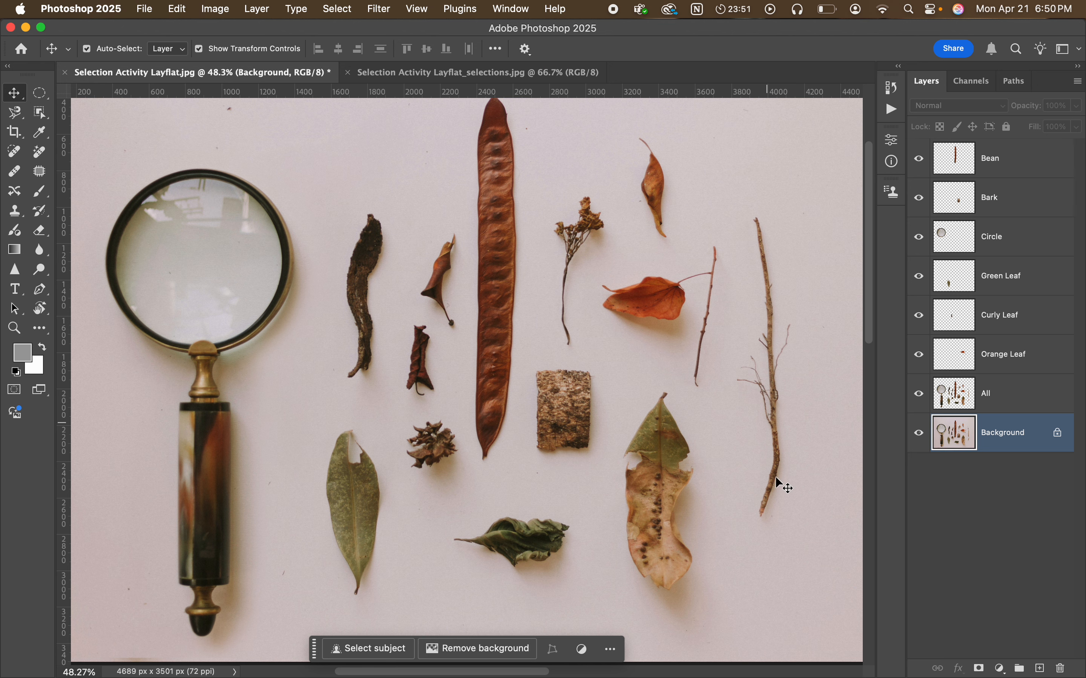
{"action": "key", "text": "super+minus"}
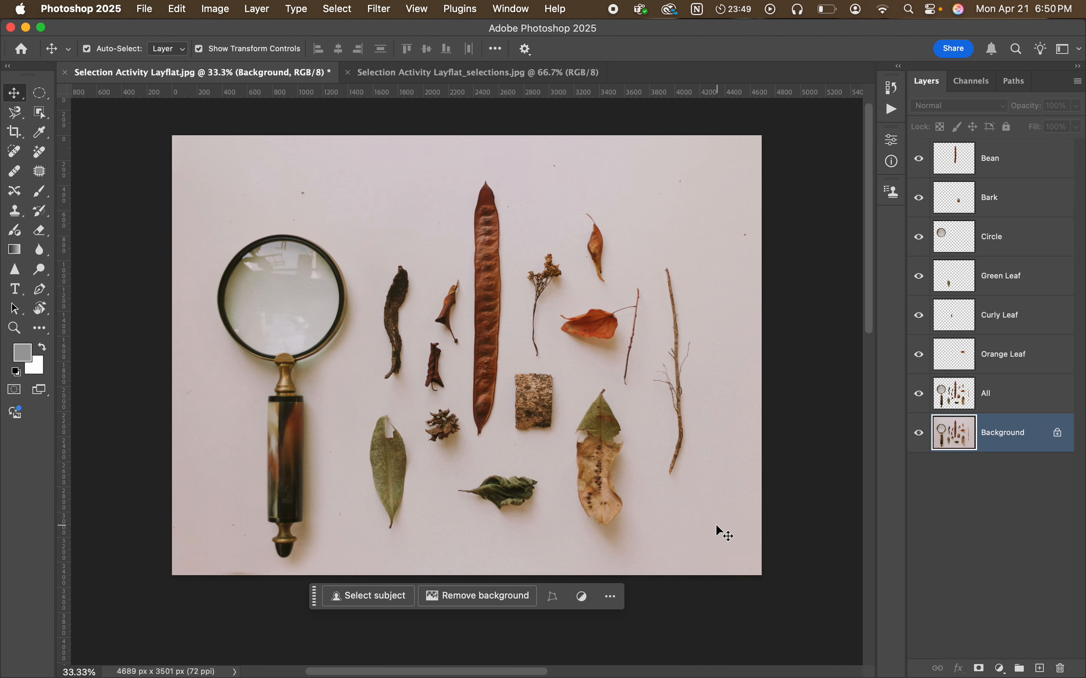
{"action": "key", "text": "super"}
{"action": "left_click", "coordinate": [145, 9]}
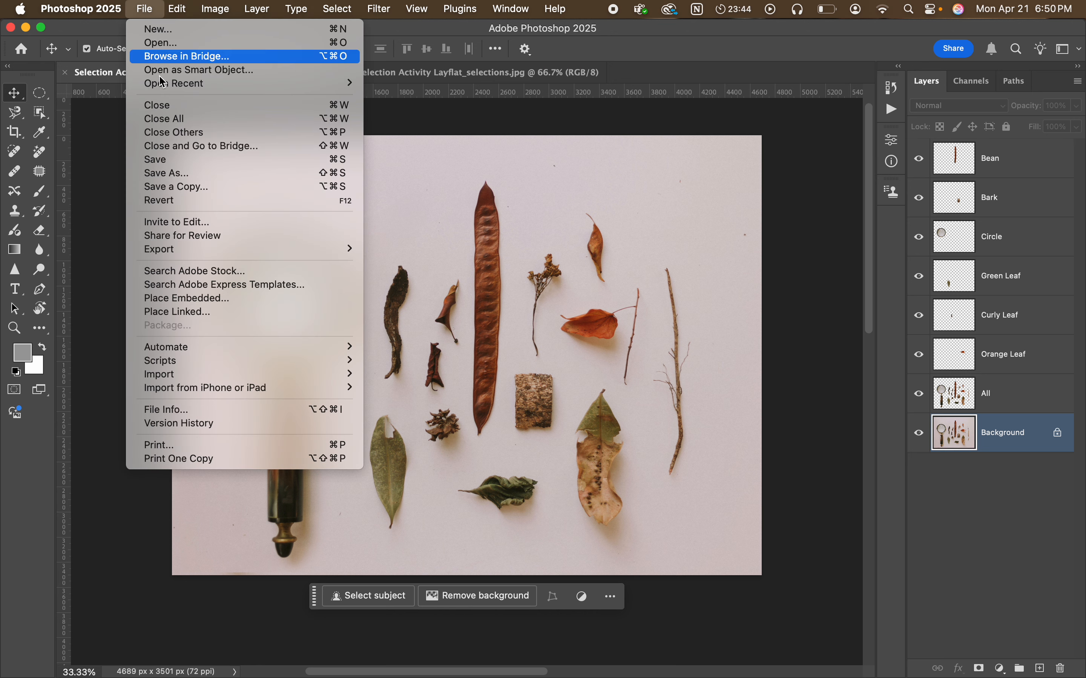
{"action": "left_click", "coordinate": [174, 163]}
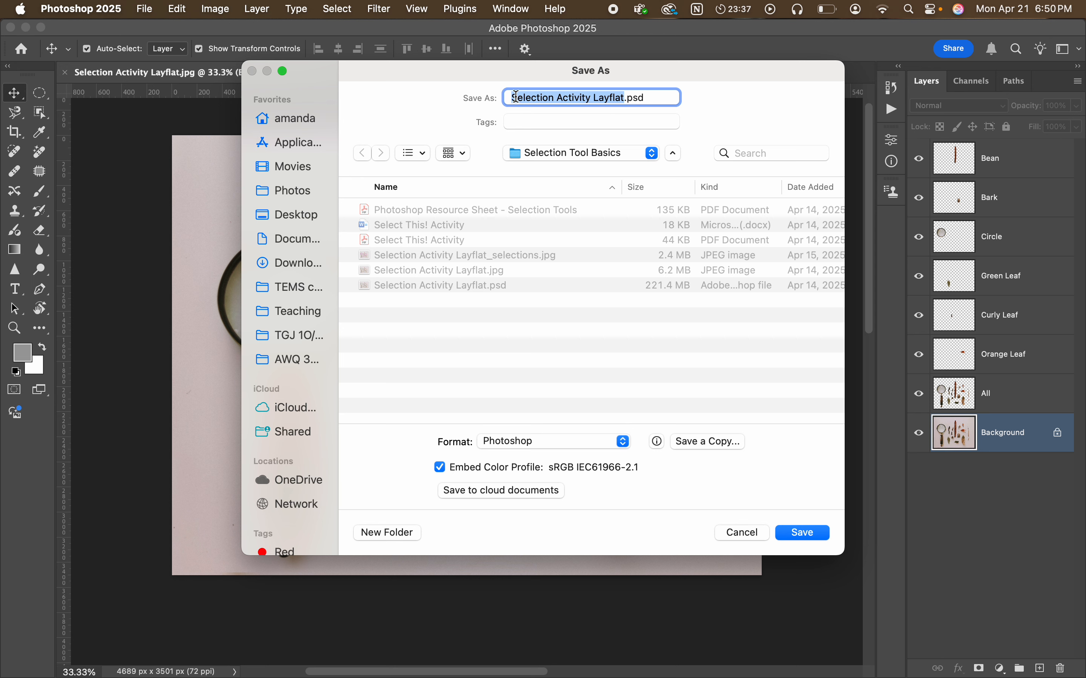
{"action": "left_click_drag", "start_coordinate": [512, 97], "coordinate": [551, 99]}
{"action": "type", "text": "Mrs "}
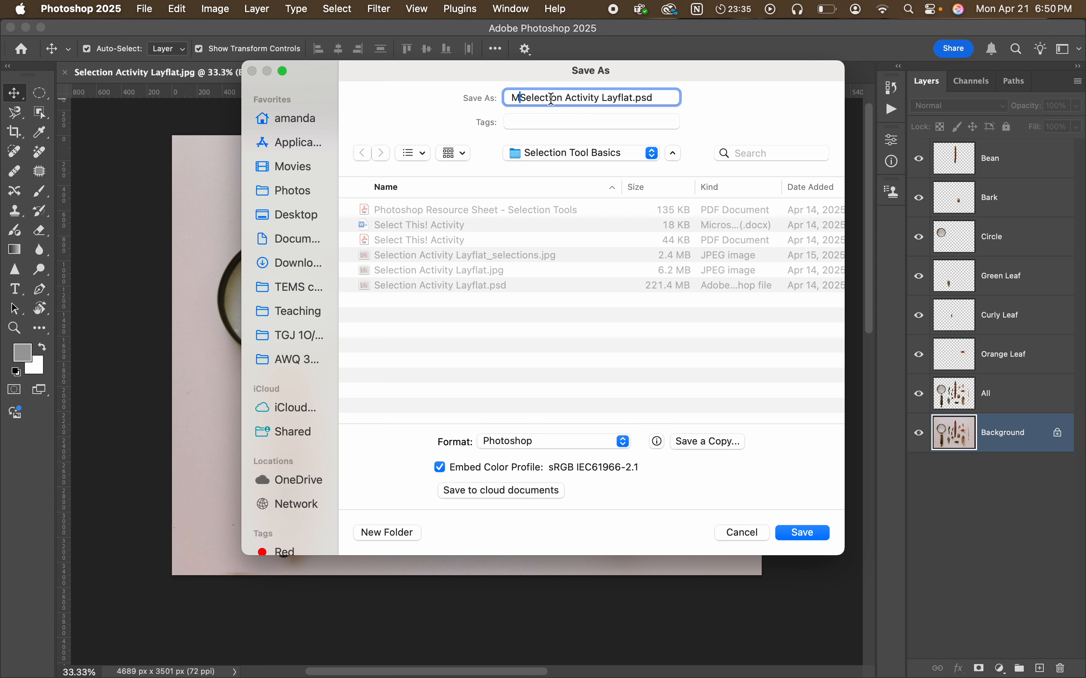
{"action": "type", "text": "Keeran_"}
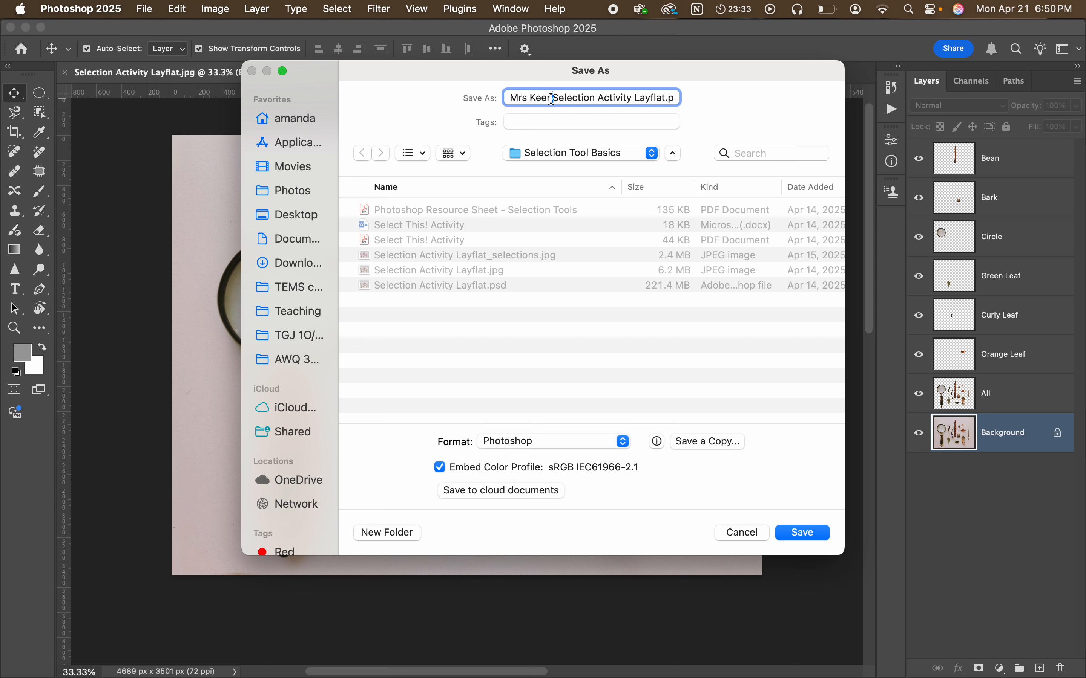
{"action": "key", "text": "super+Right"}
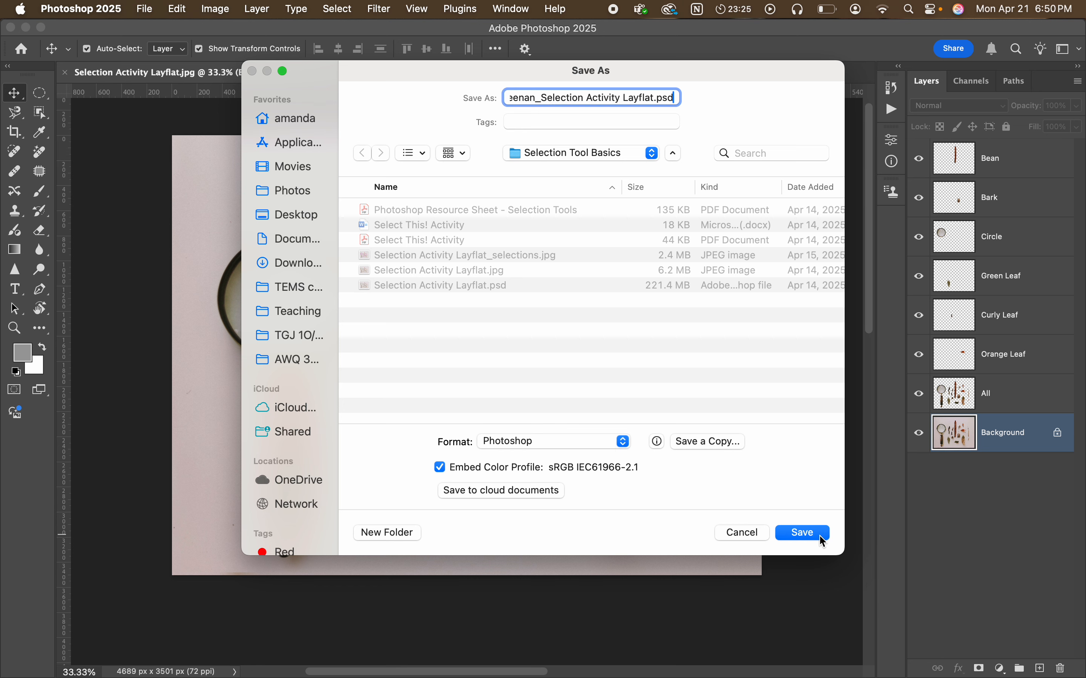
{"action": "left_click", "coordinate": [803, 534]}
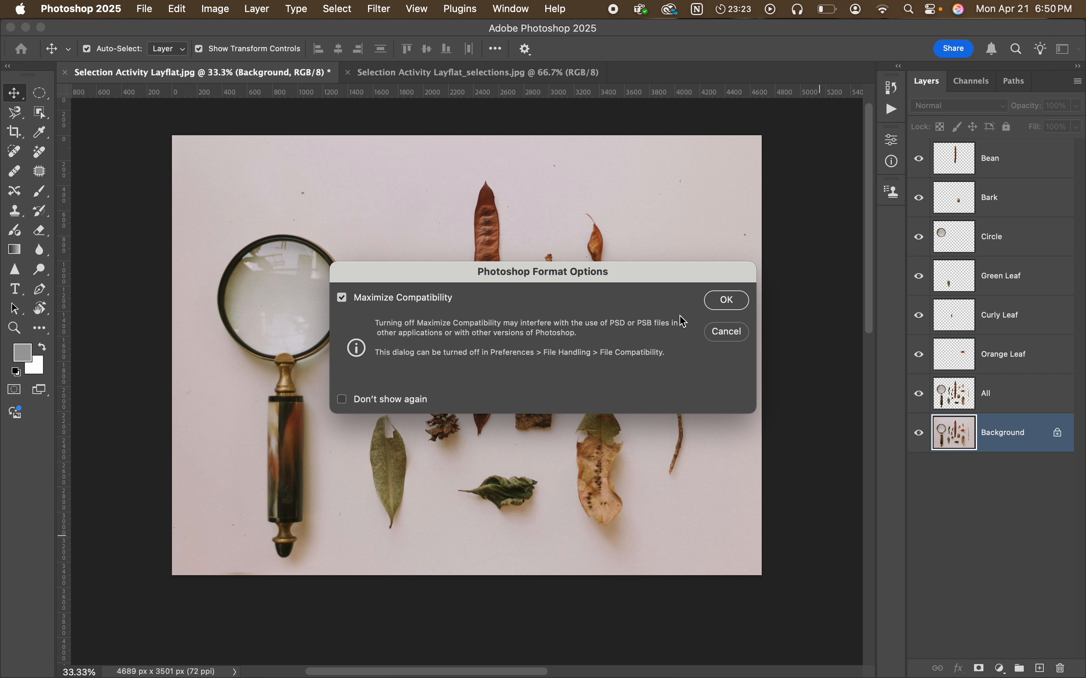
{"action": "left_click", "coordinate": [729, 303]}
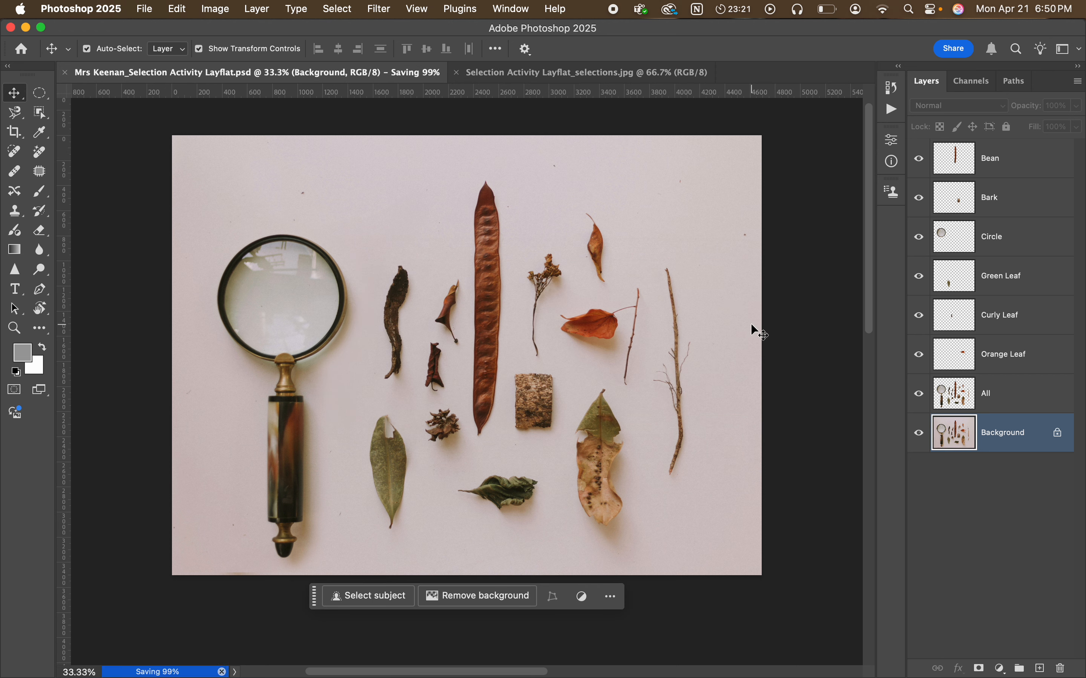